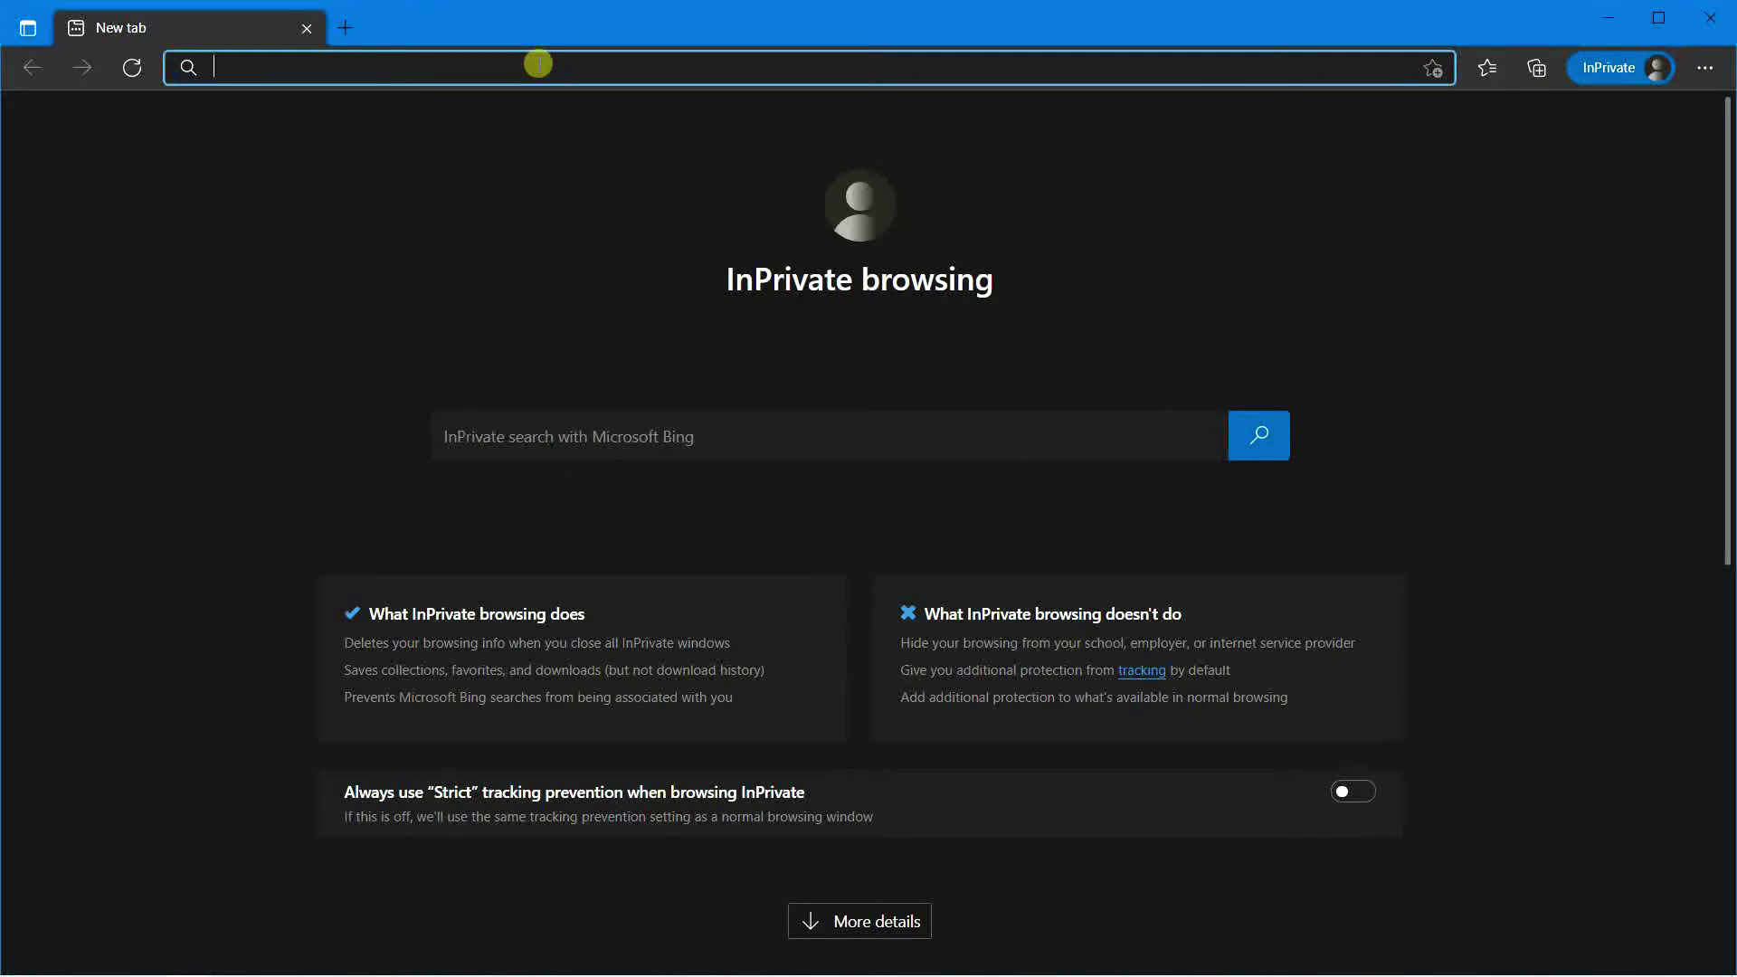
# Step: Search Bing for 'google my maps', open the My Maps About page and choose Get Started
pyautogui.write('google my maps')
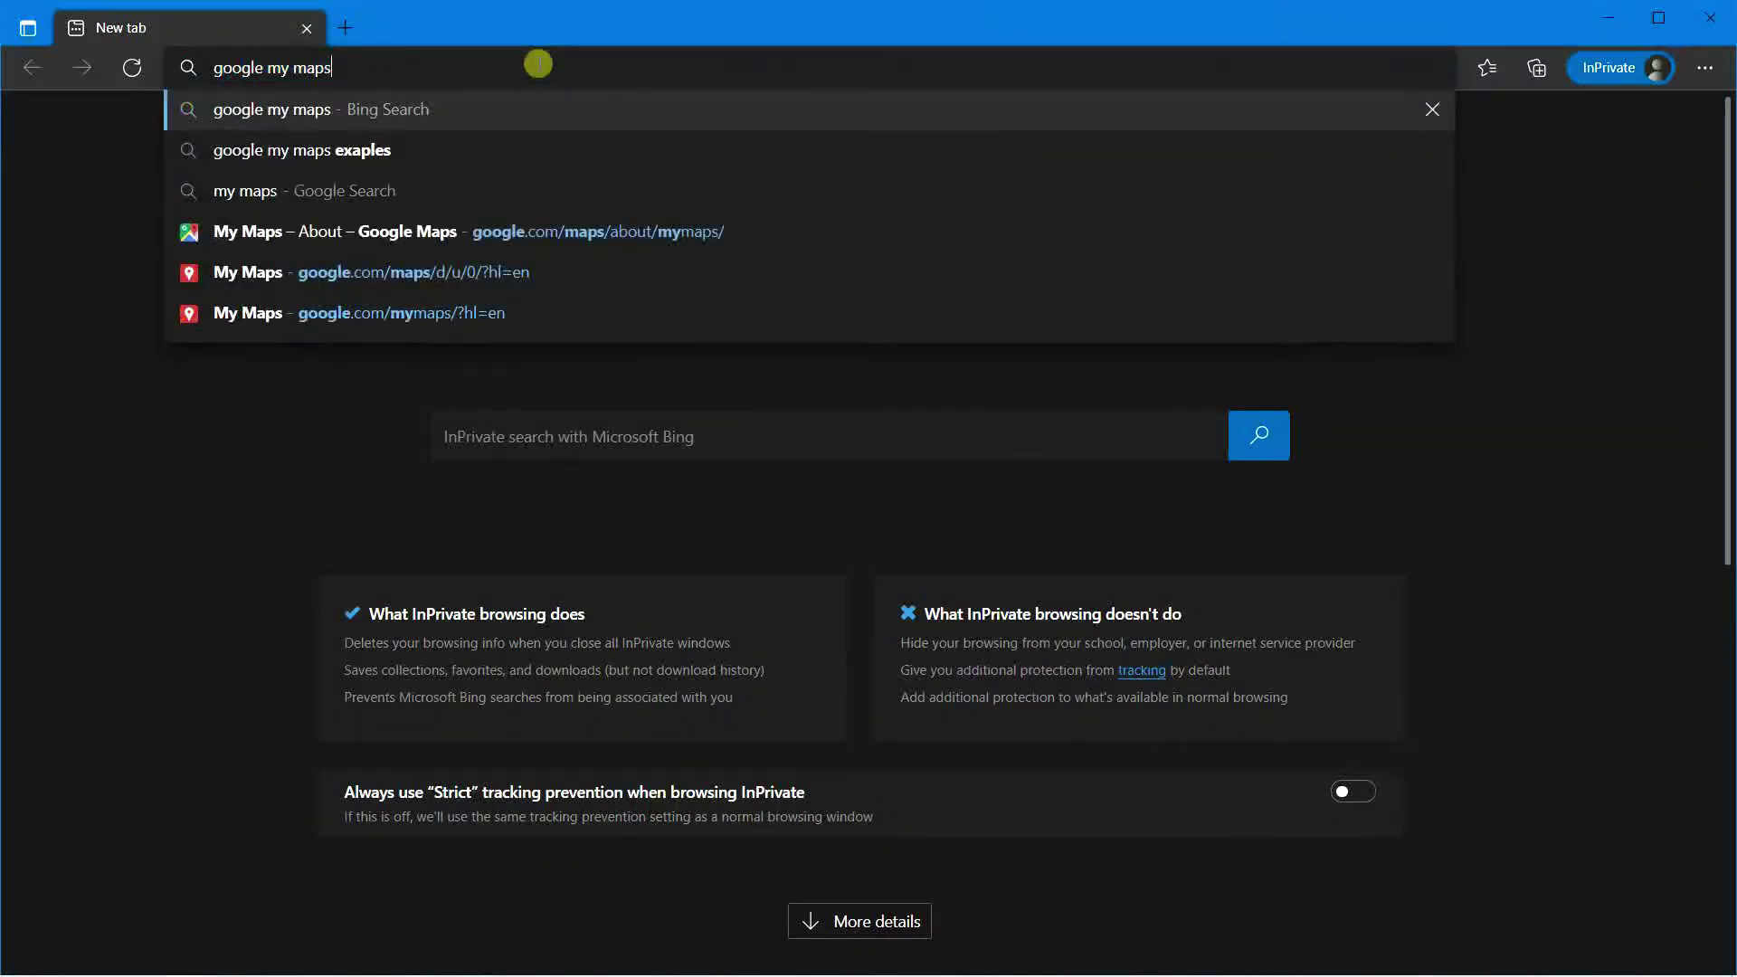
pyautogui.press('Return')
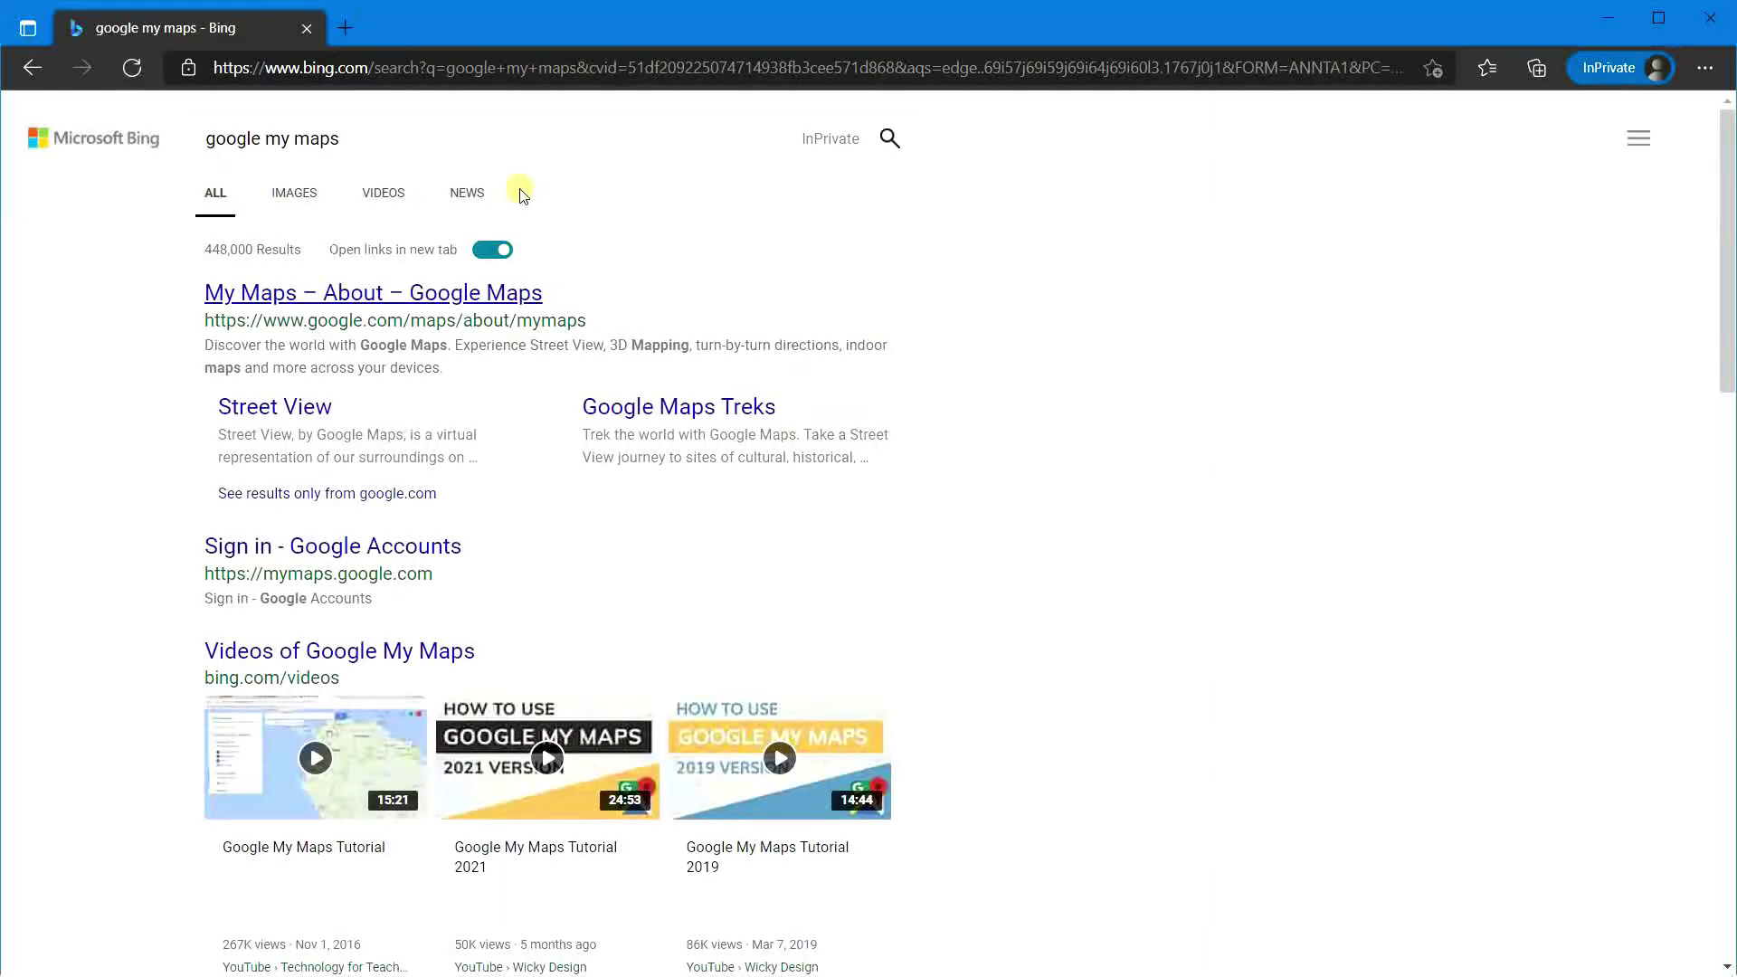
pyautogui.click(387, 301)
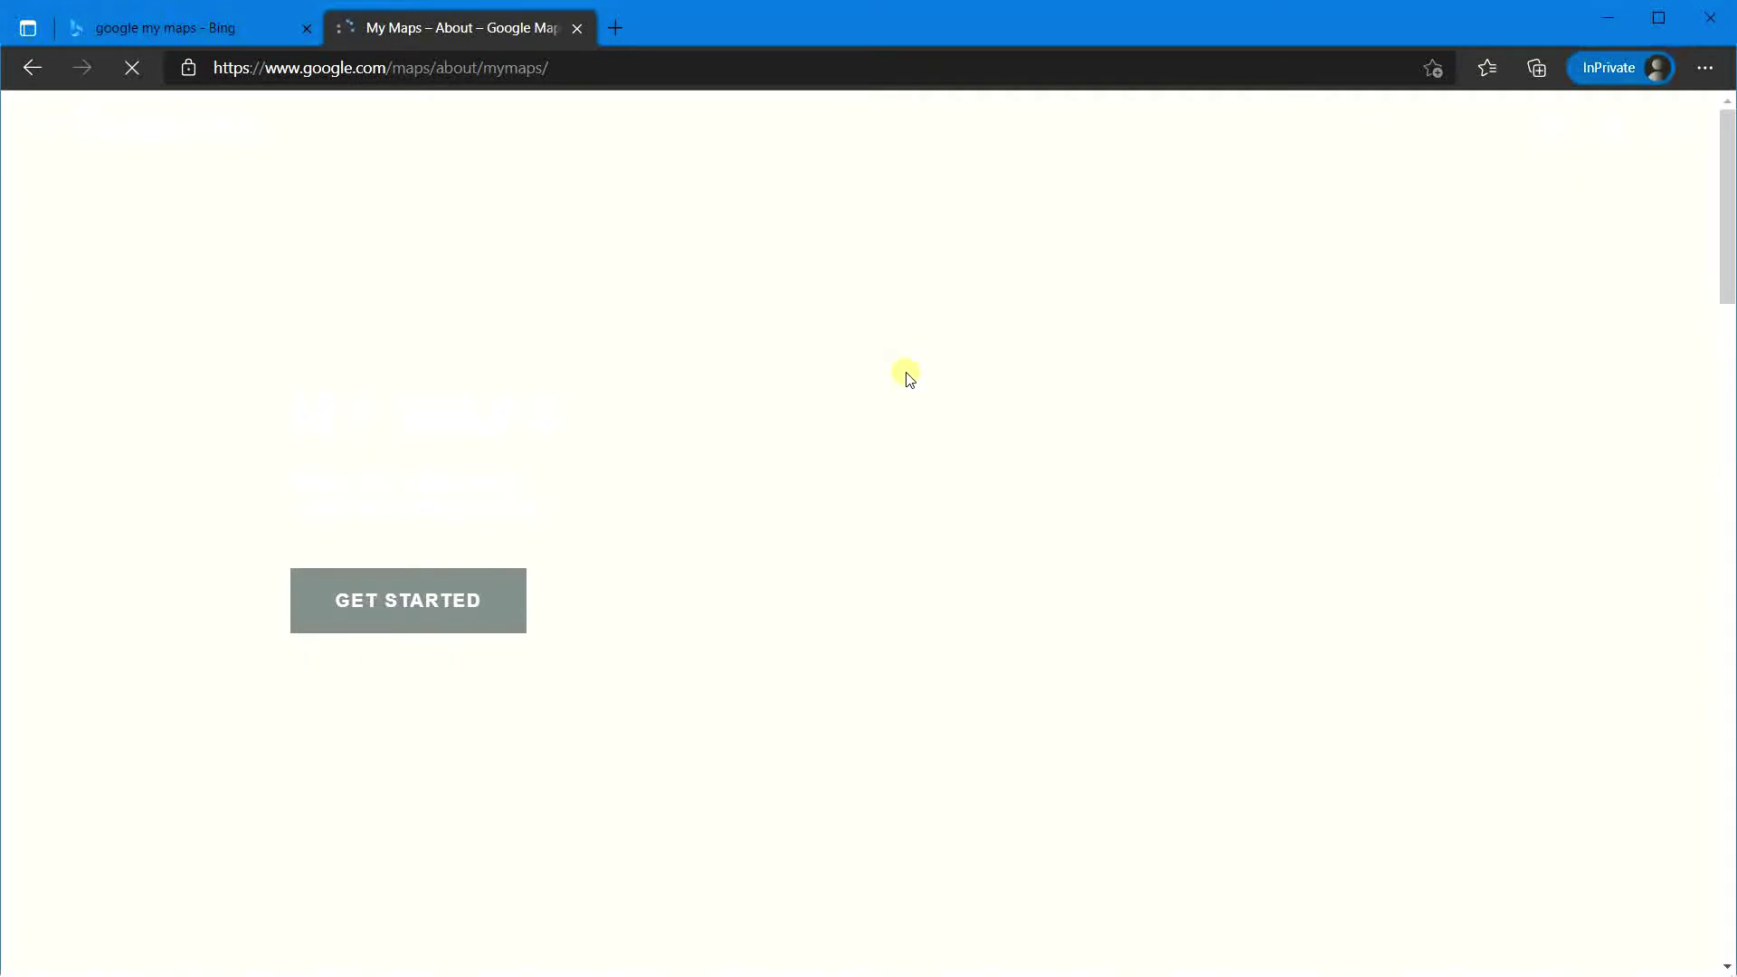
pyautogui.scroll(-10, 967, 344)
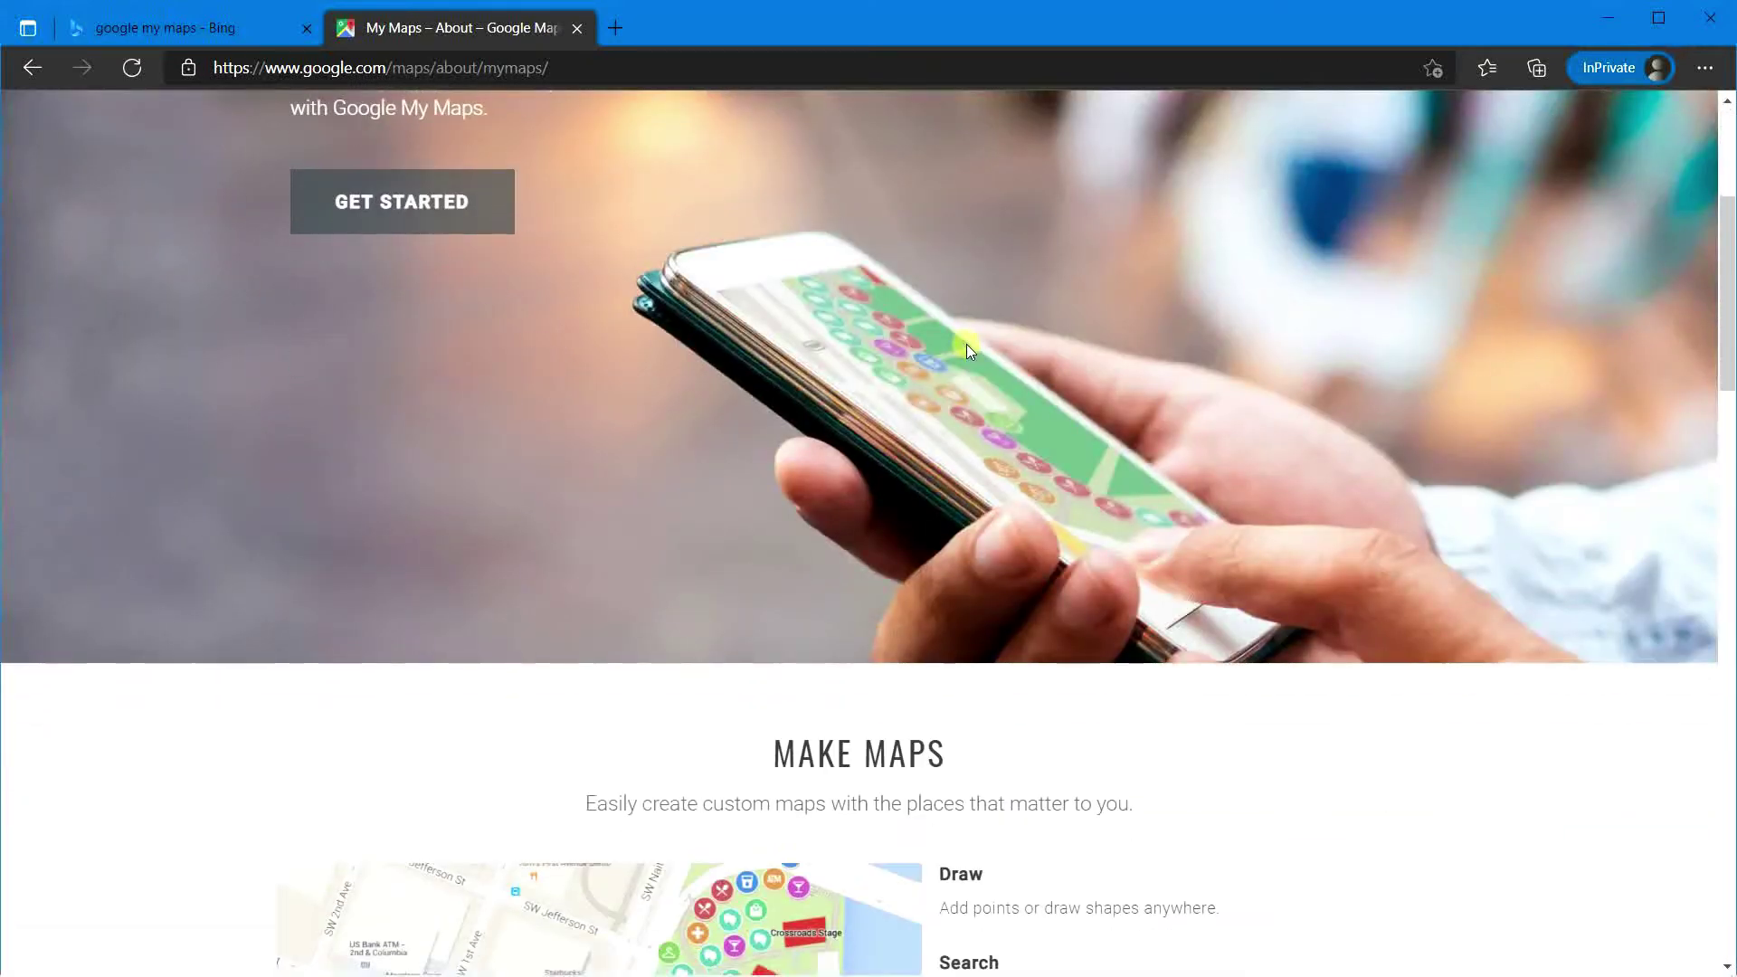
pyautogui.scroll(-1, 969, 351)
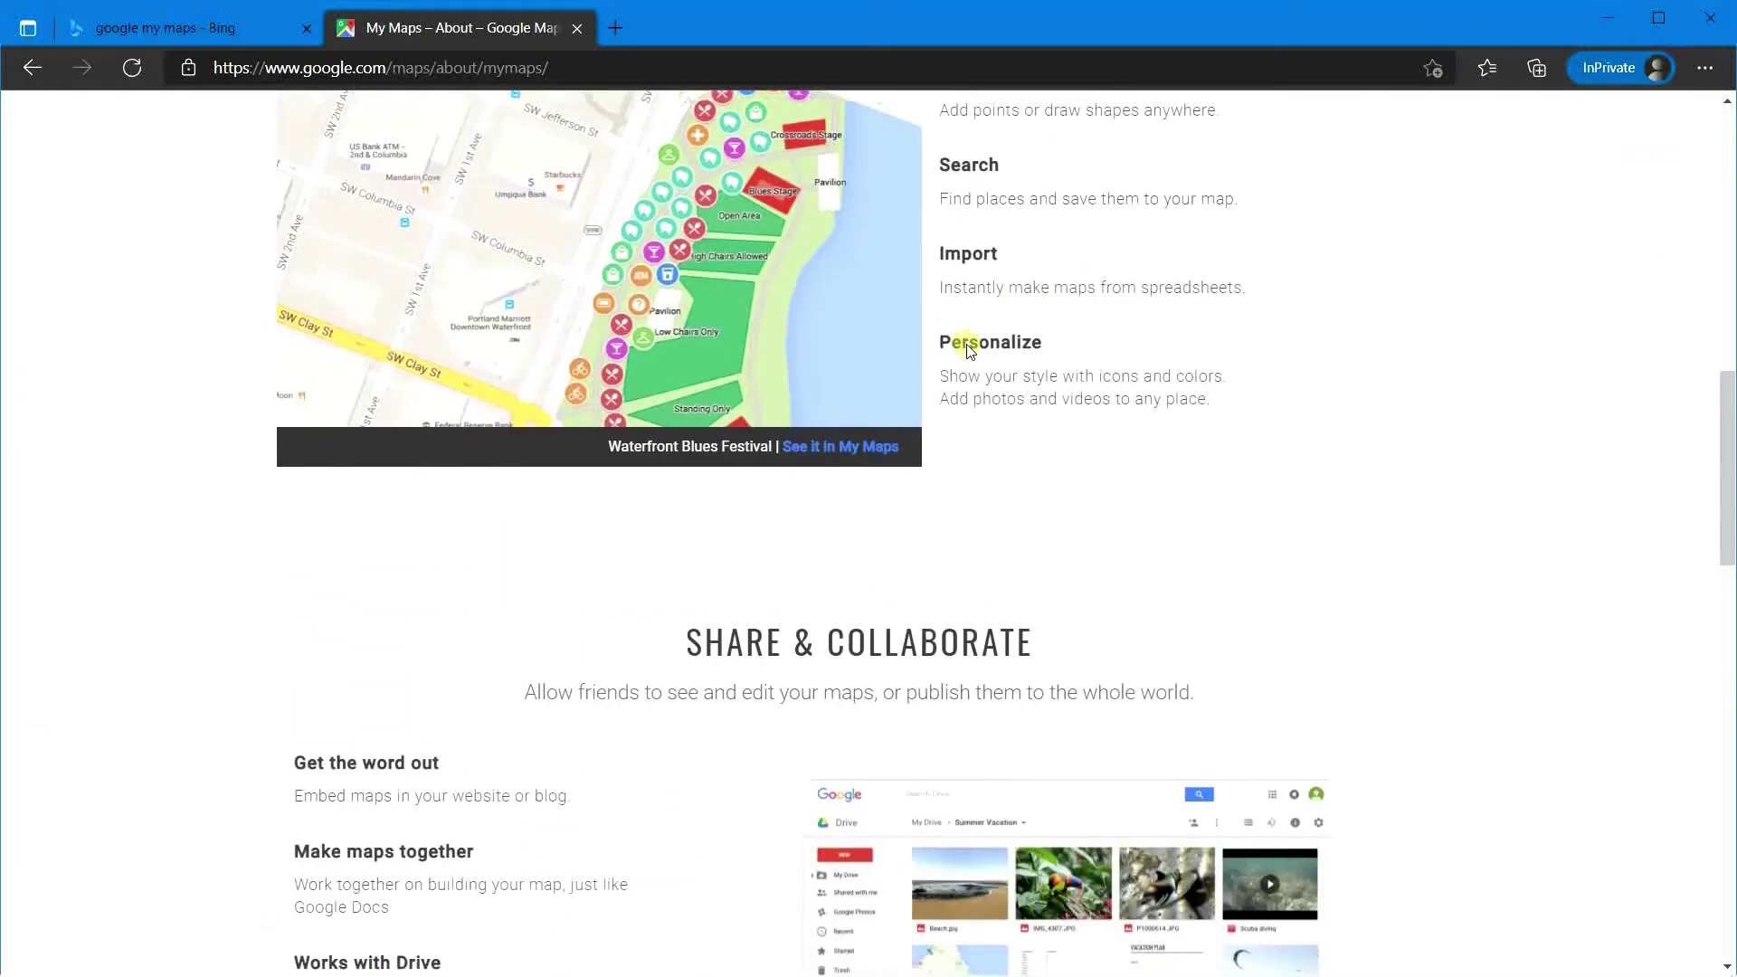
pyautogui.scroll(12, 969, 348)
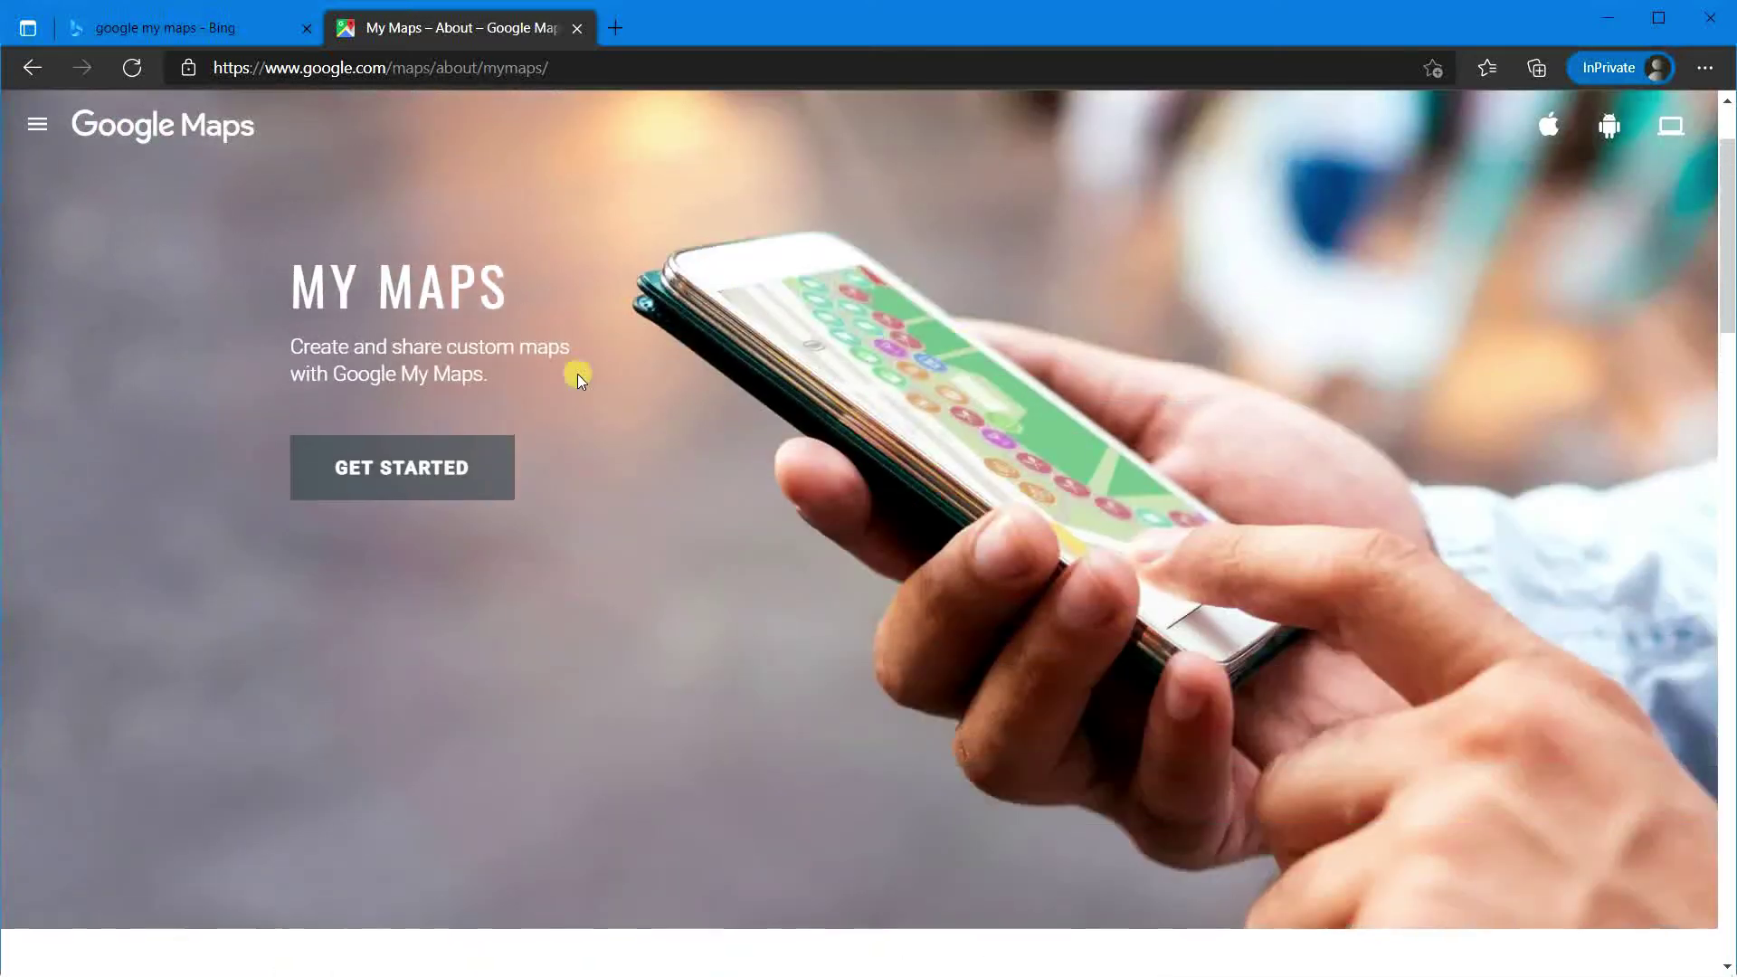
pyautogui.click(394, 450)
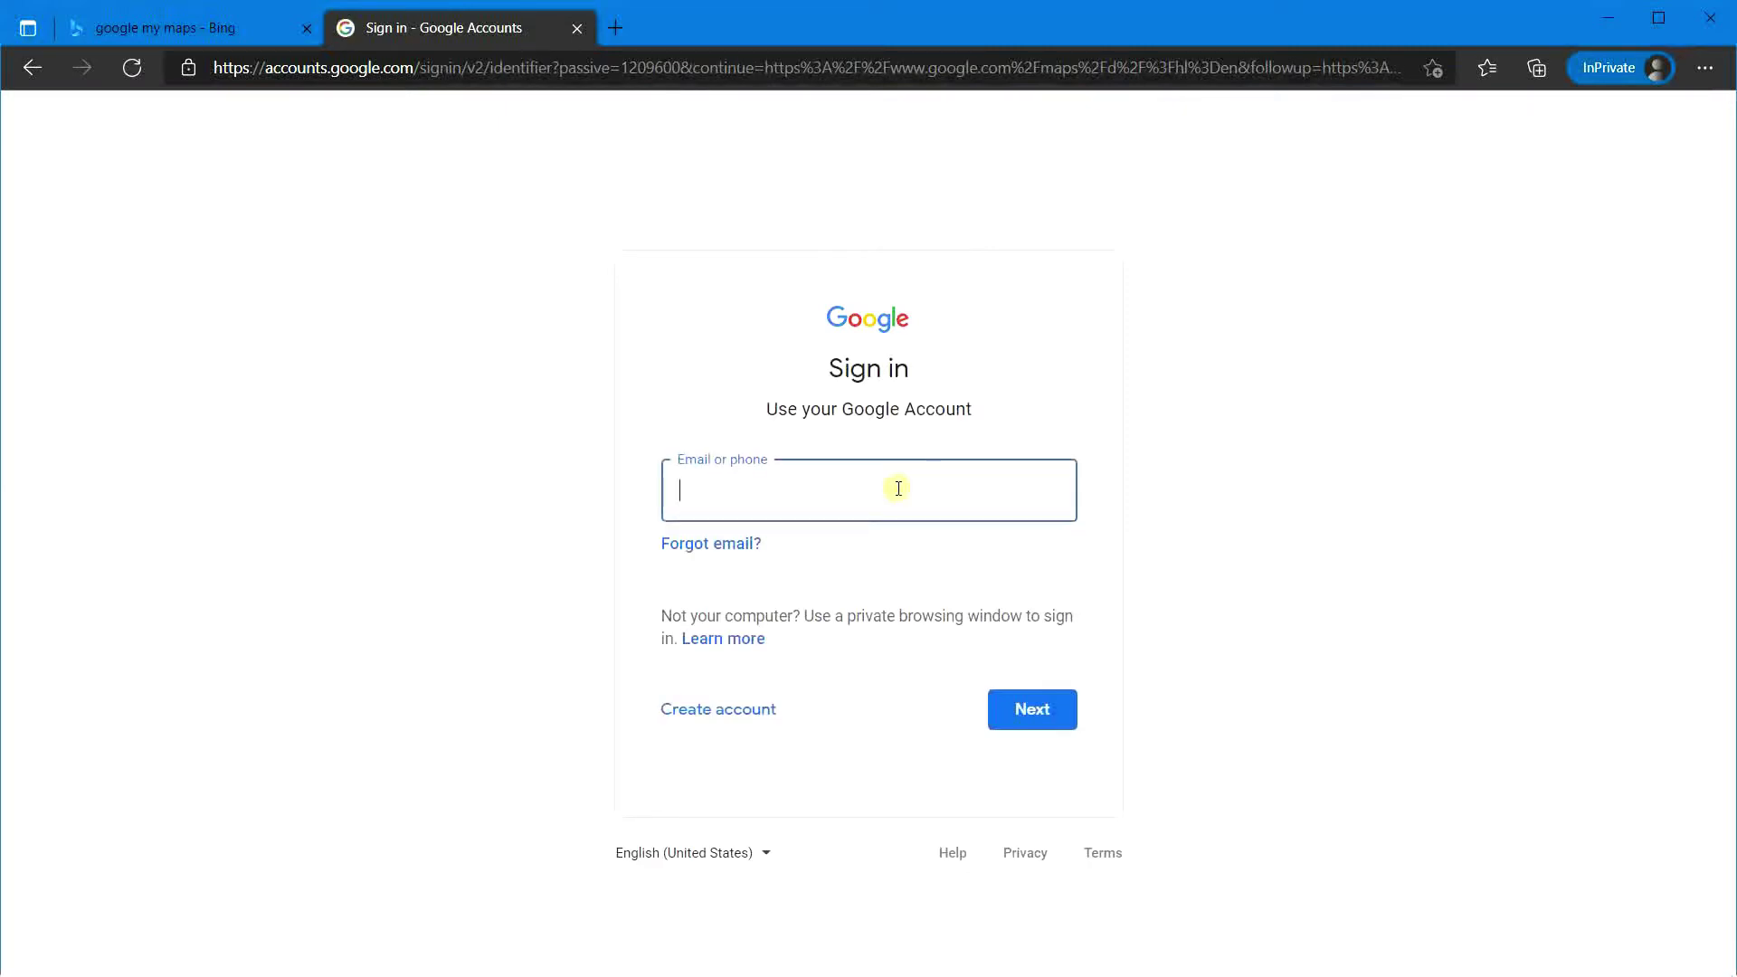
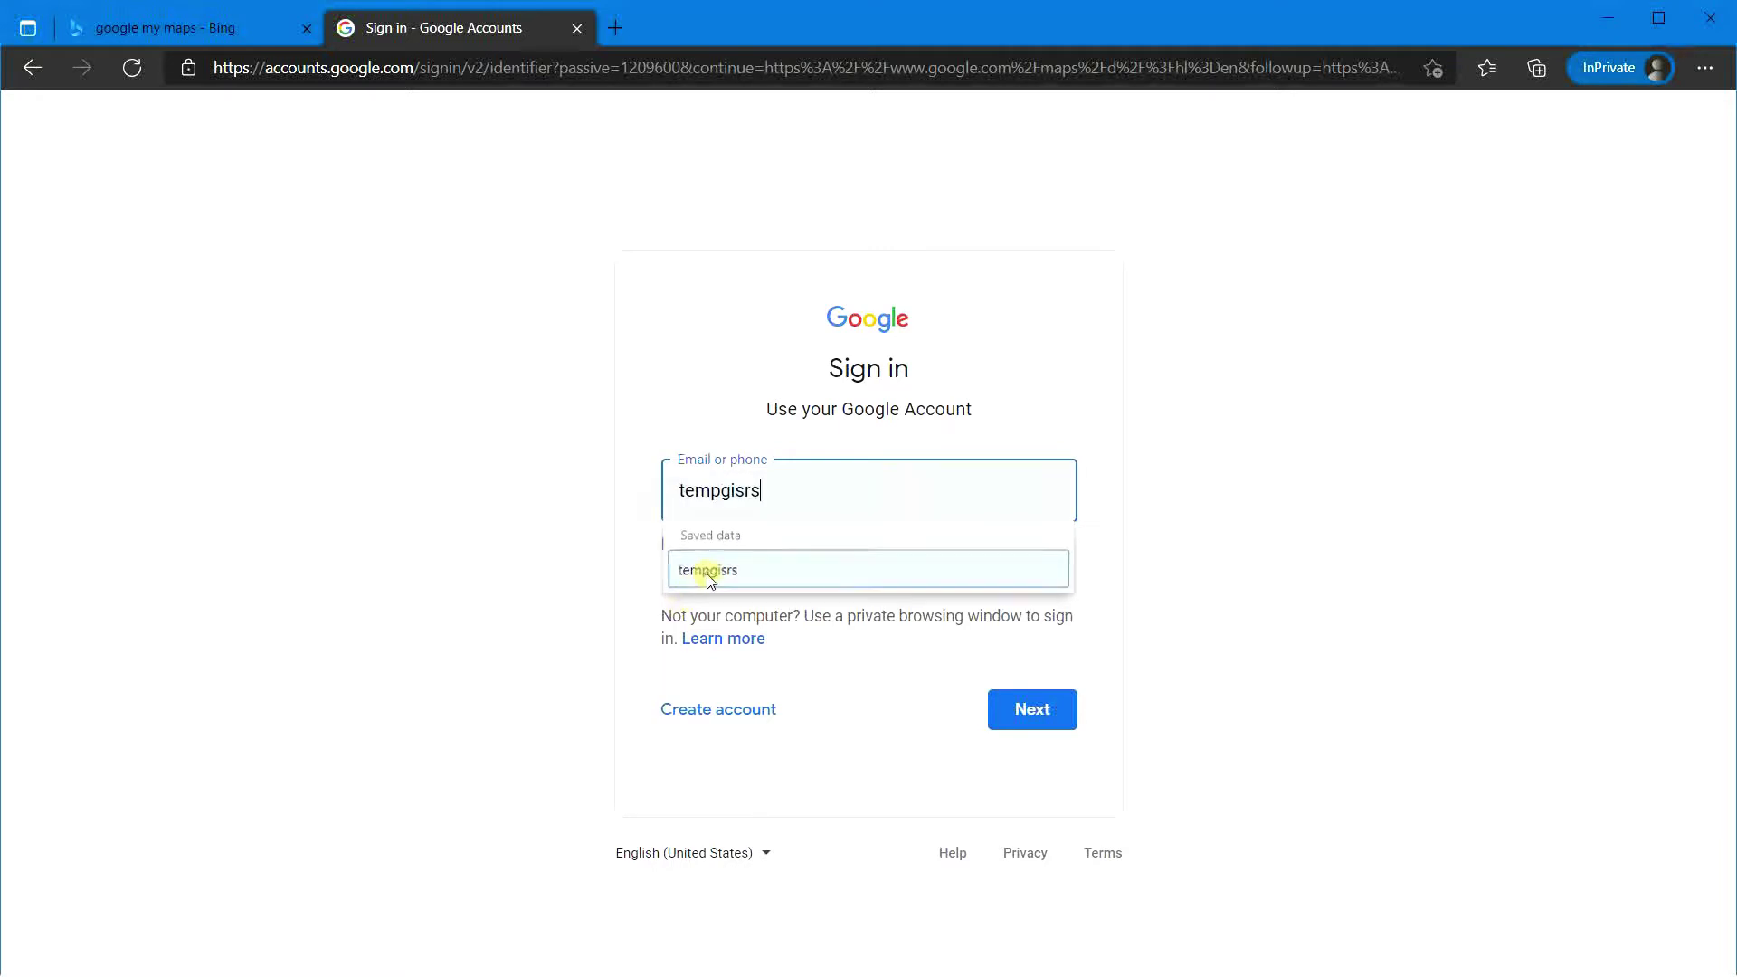
# Step: Sign in to Google using the saved account suggestion
pyautogui.click(707, 570)
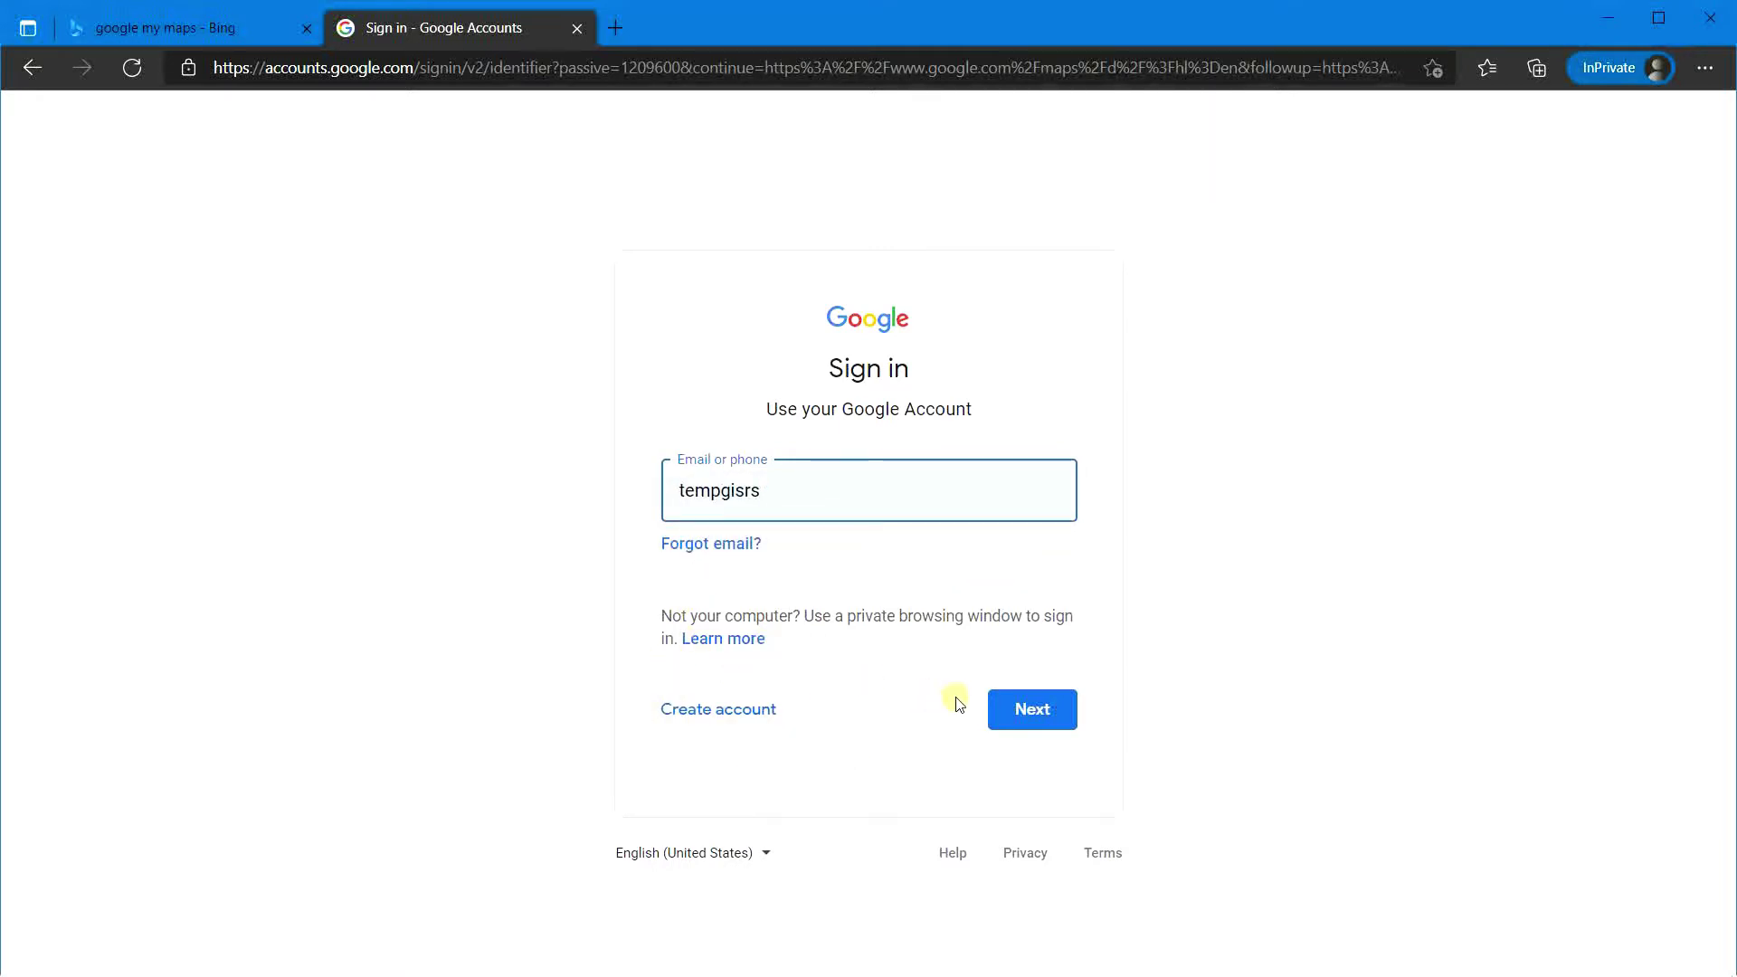
pyautogui.click(1039, 713)
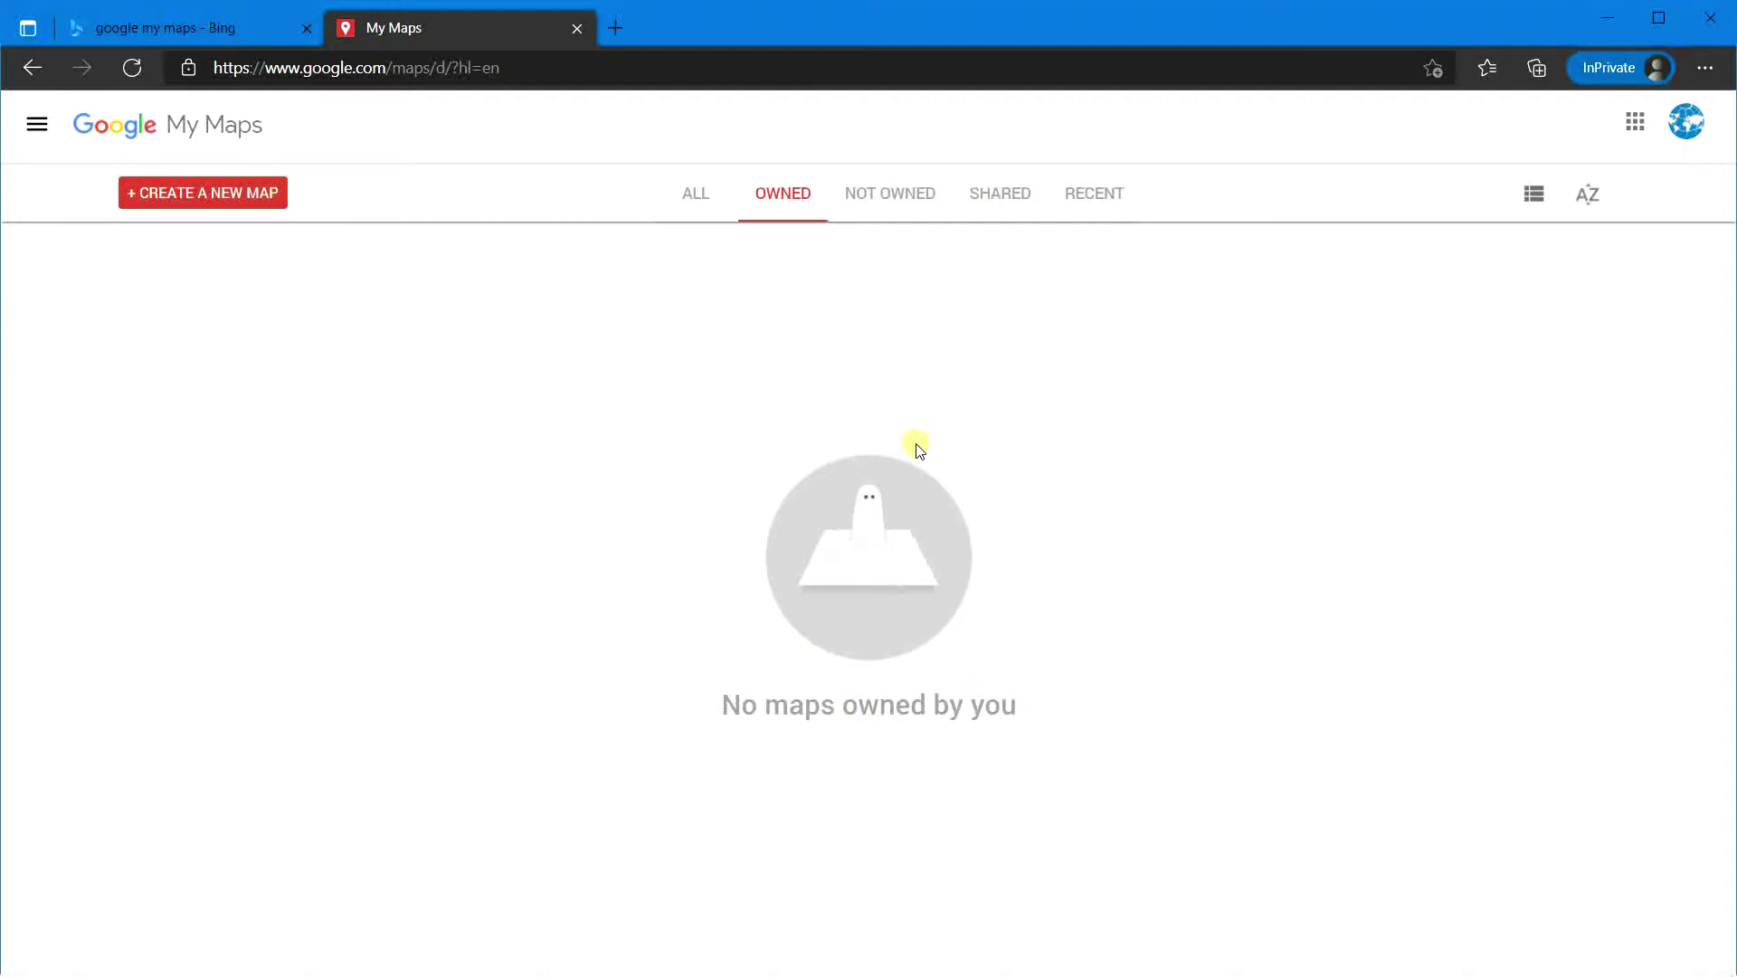
# Step: Start a new untitled map from the My Maps home page
pyautogui.click(165, 195)
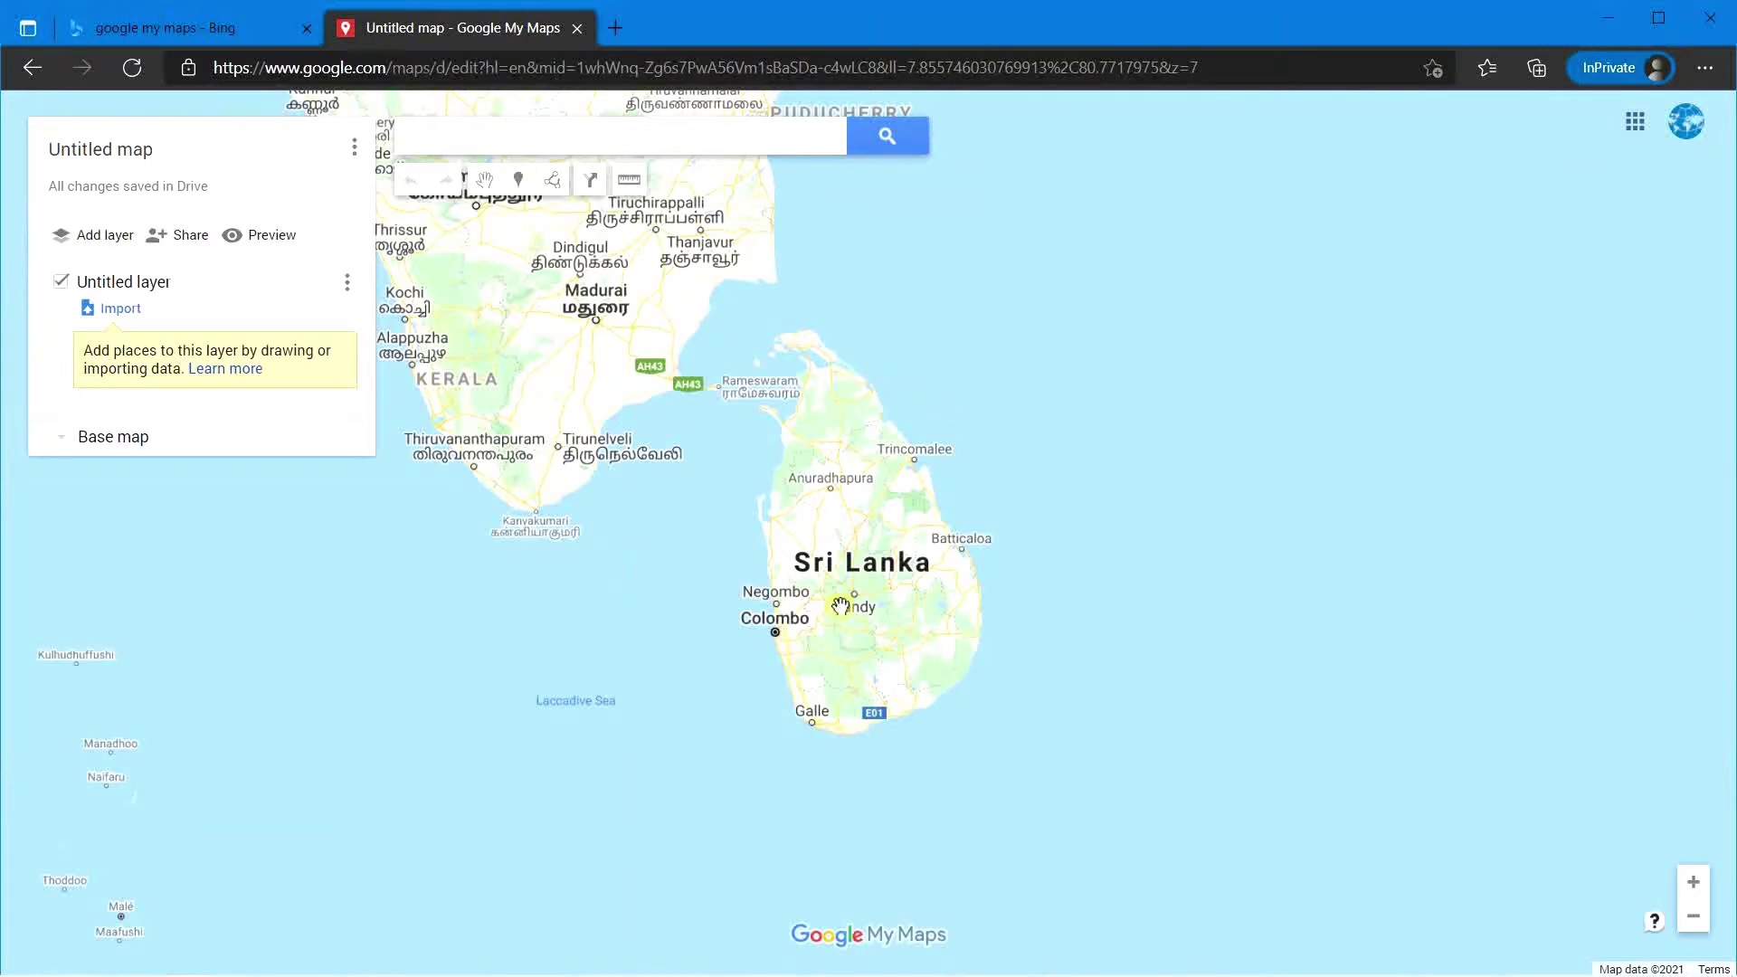
# Step: Zoom and pan the map to north-central Sri Lanka around Dambulla and Kurunegala
pyautogui.scroll(2, 837, 611)
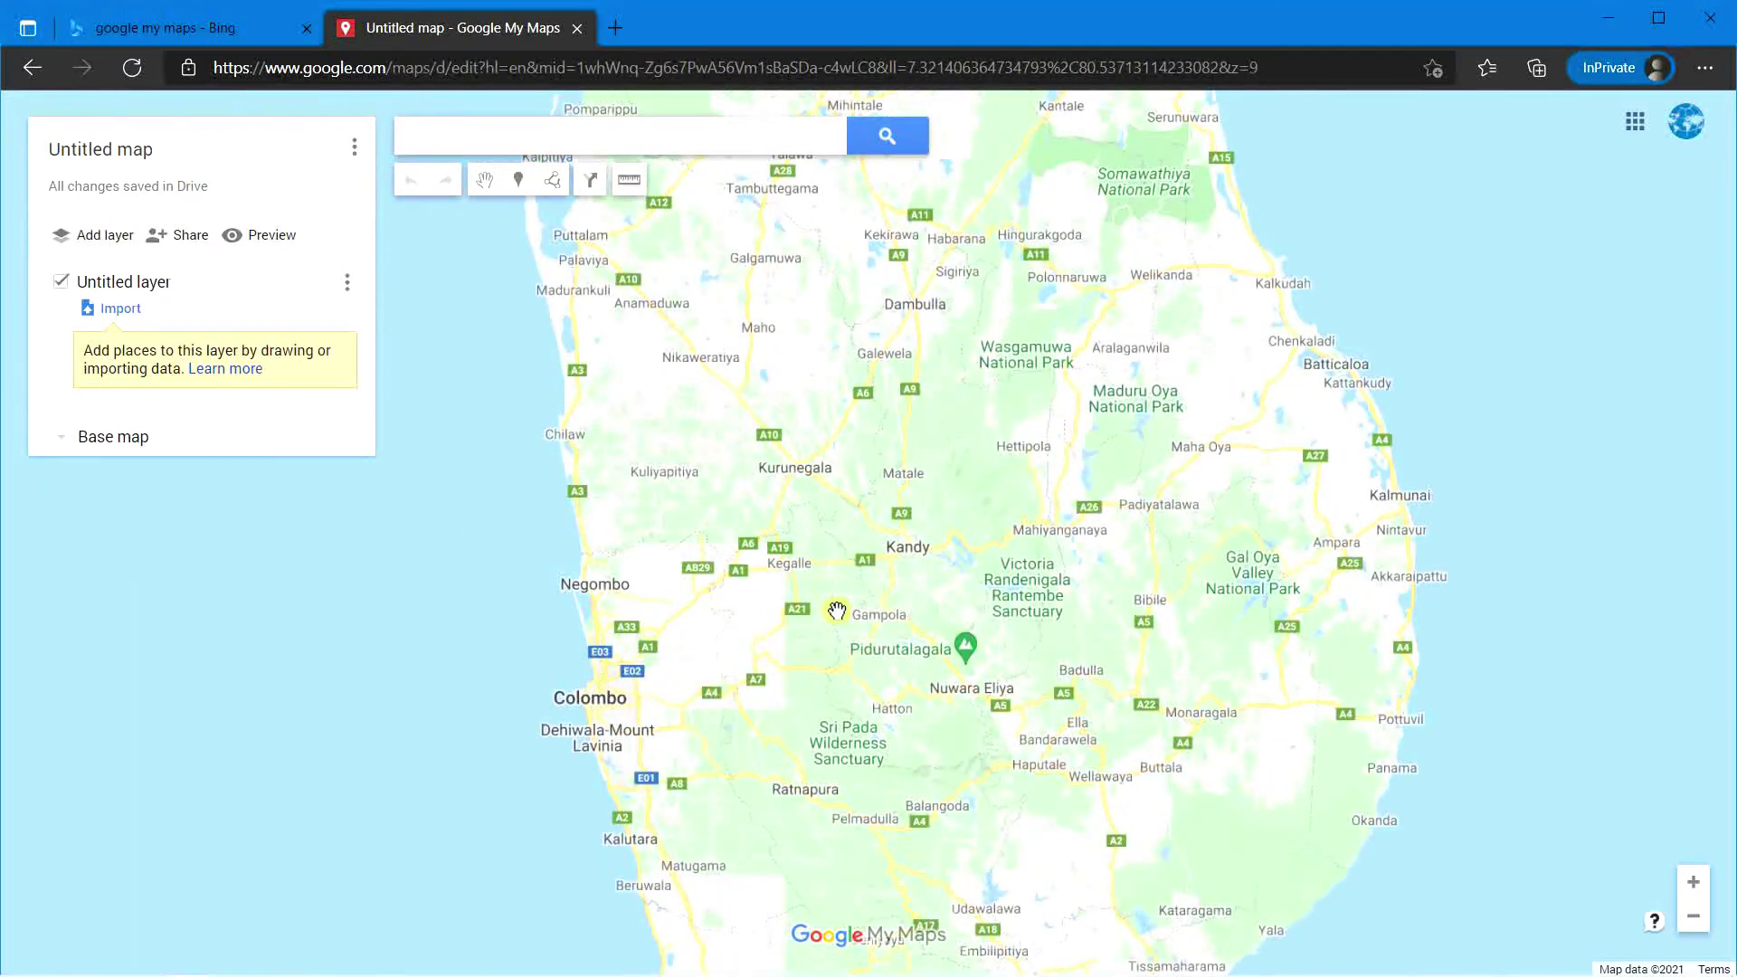
pyautogui.scroll(-2, 837, 610)
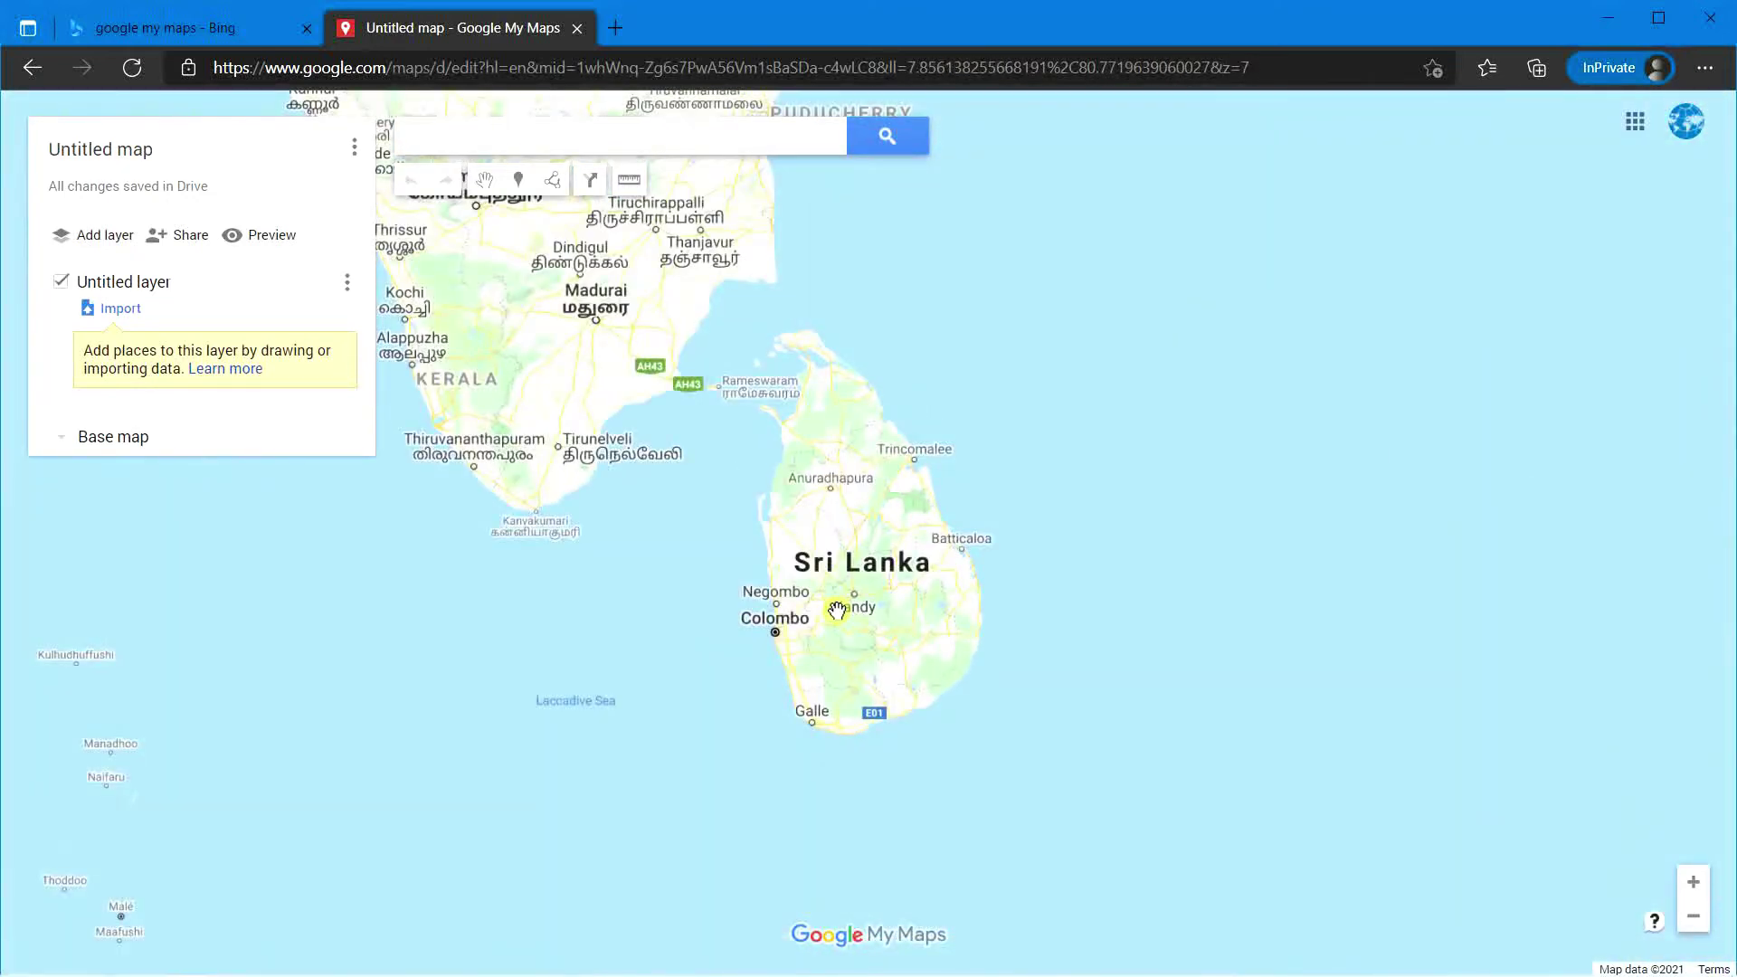
pyautogui.scroll(3, 819, 575)
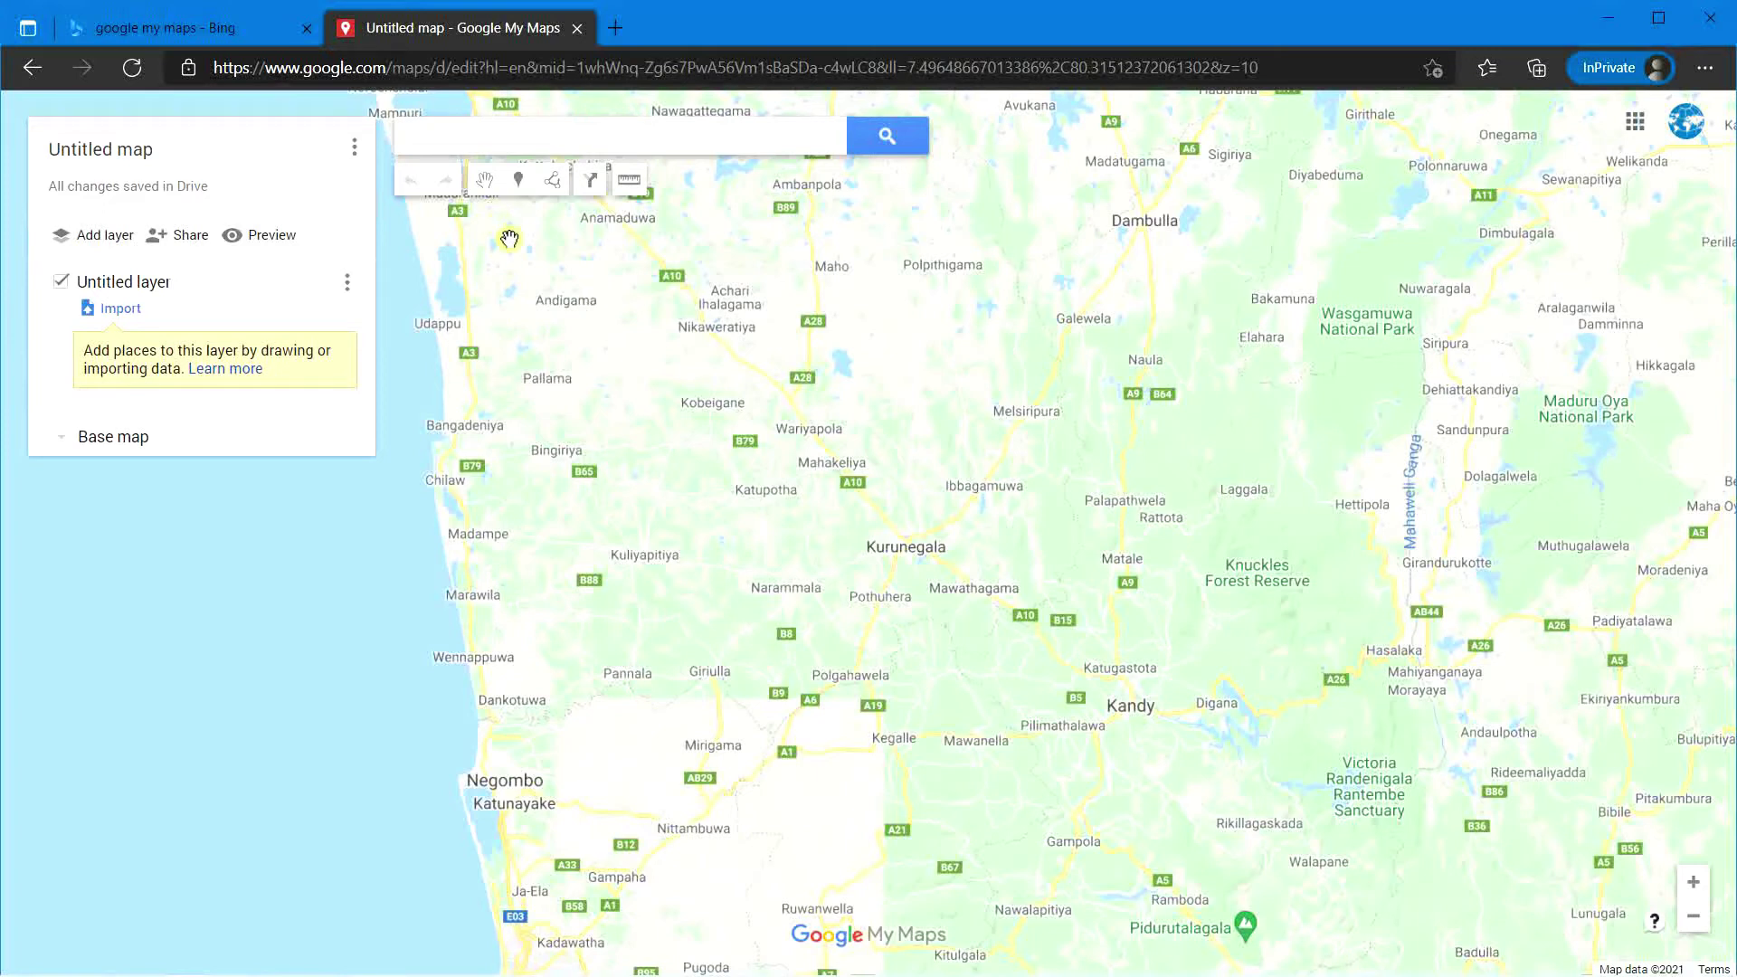
pyautogui.click(485, 179)
pyautogui.moveTo(942, 690); pyautogui.dragTo(443, 883)
pyautogui.moveTo(1077, 548); pyautogui.dragTo(1511, 588)
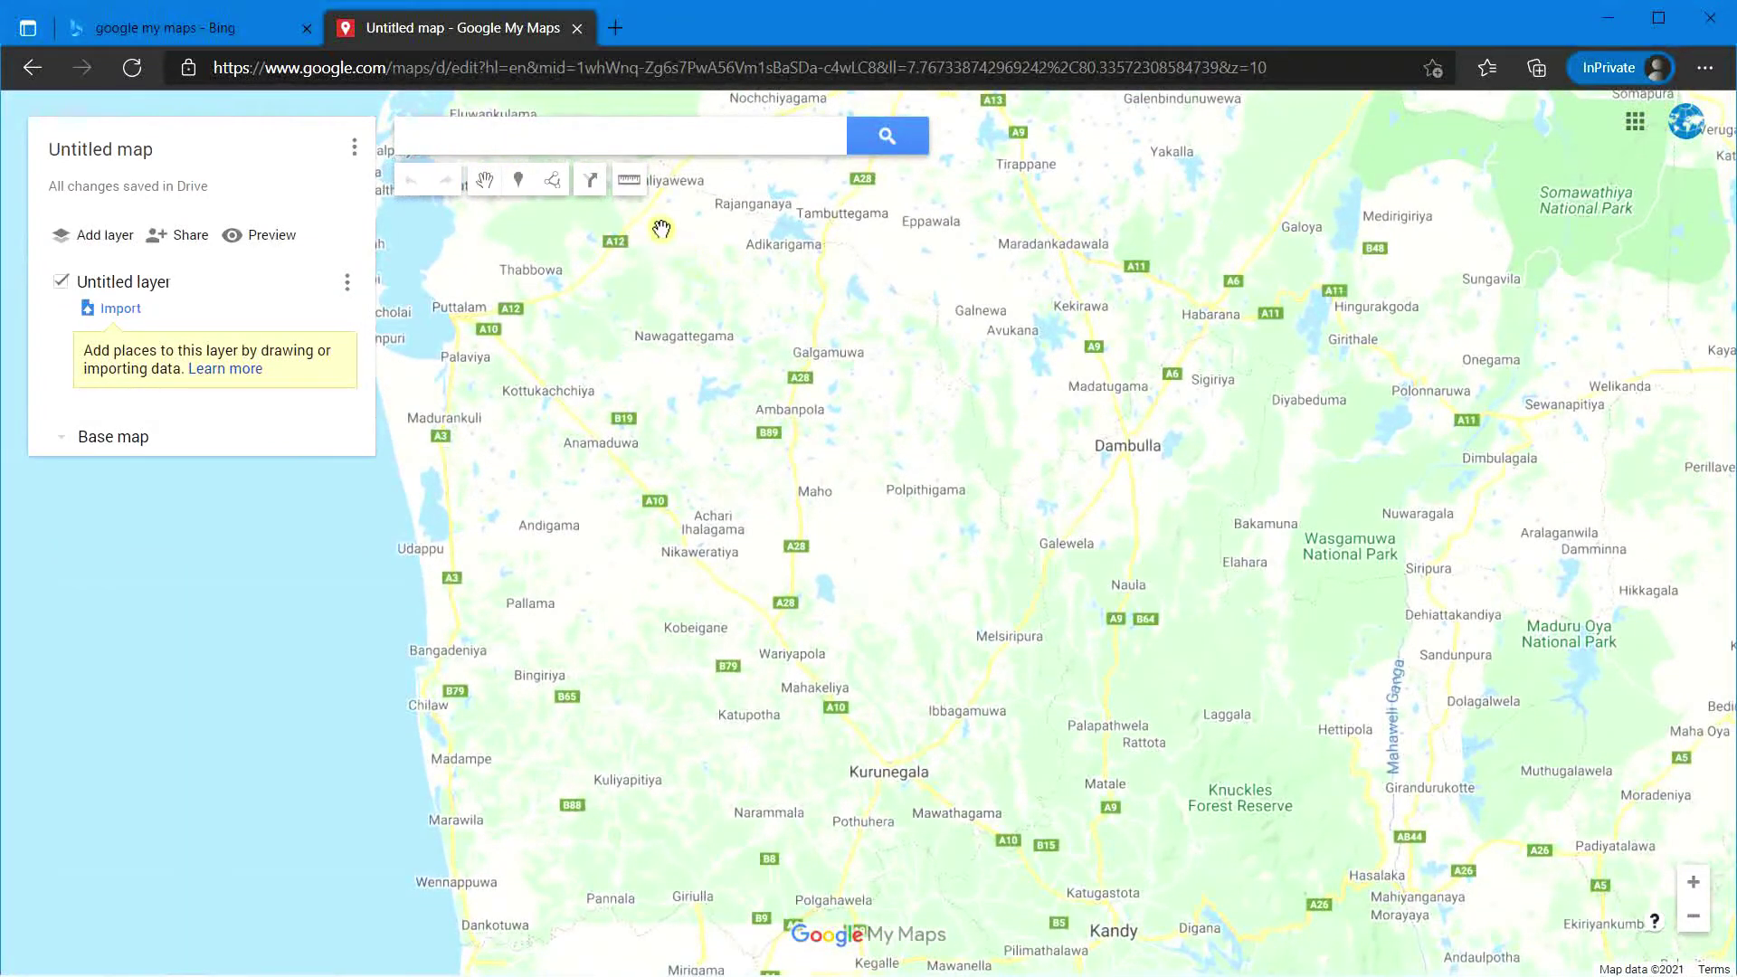
pyautogui.click(537, 142)
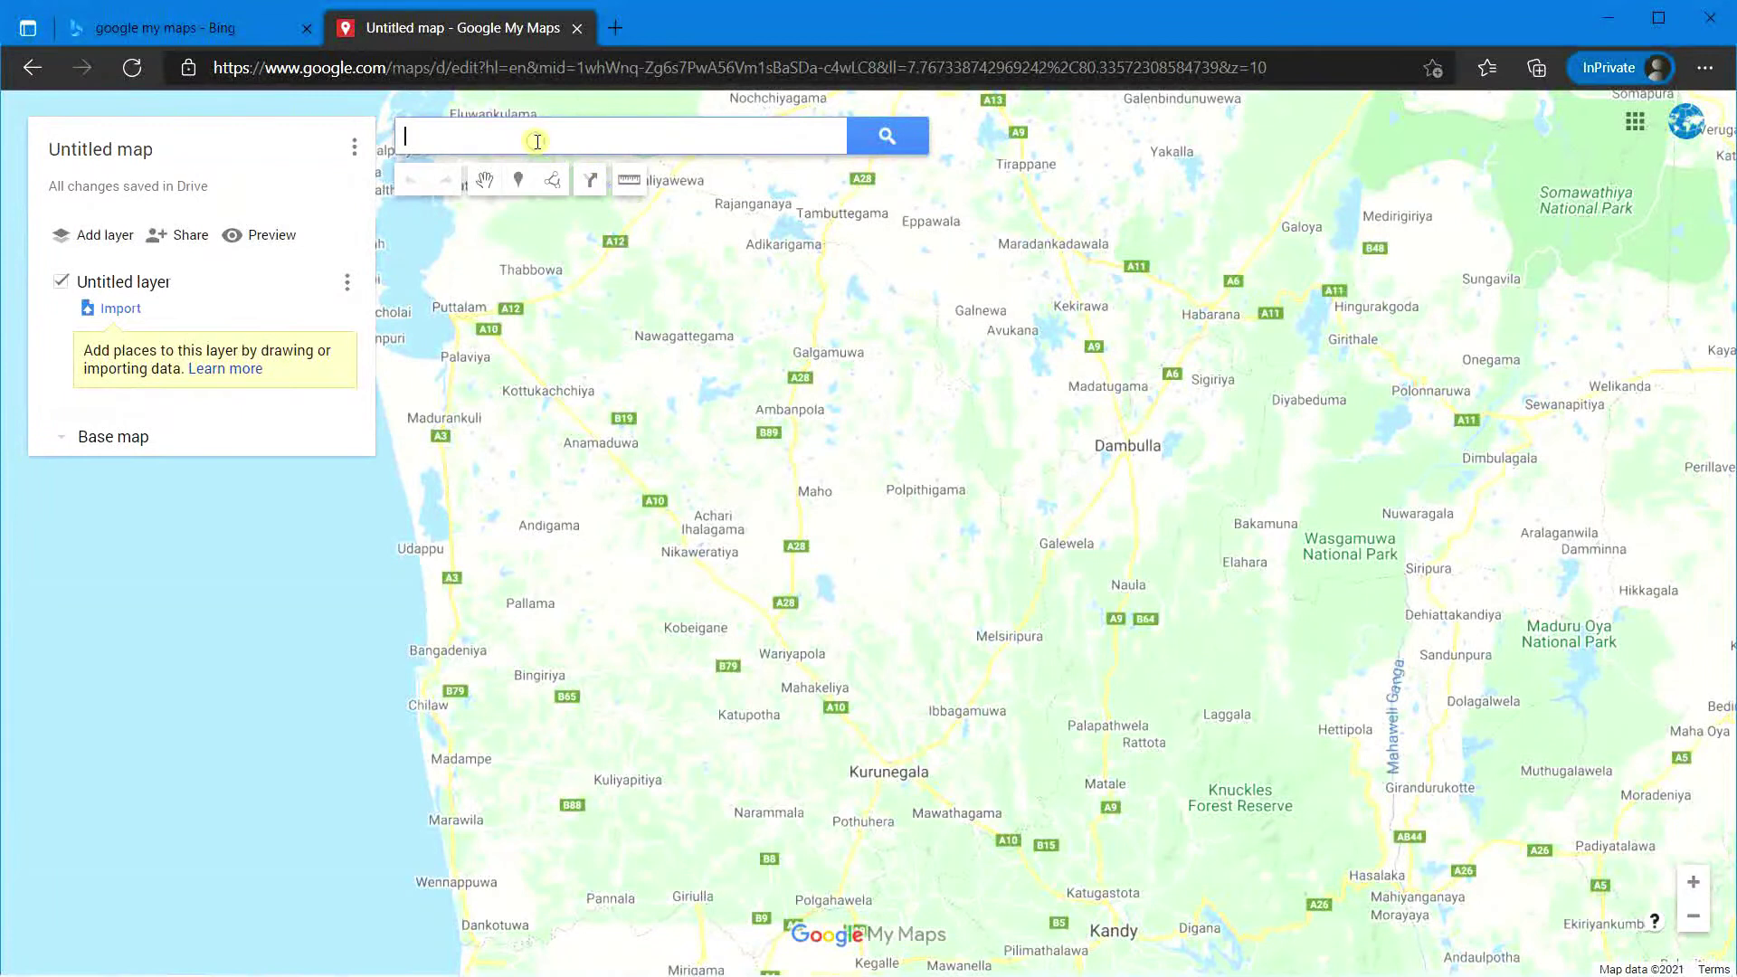
# Step: Search for 'Lotus Tower - Colombo', then close its info card and clear the search-result layer
pyautogui.write('lot')
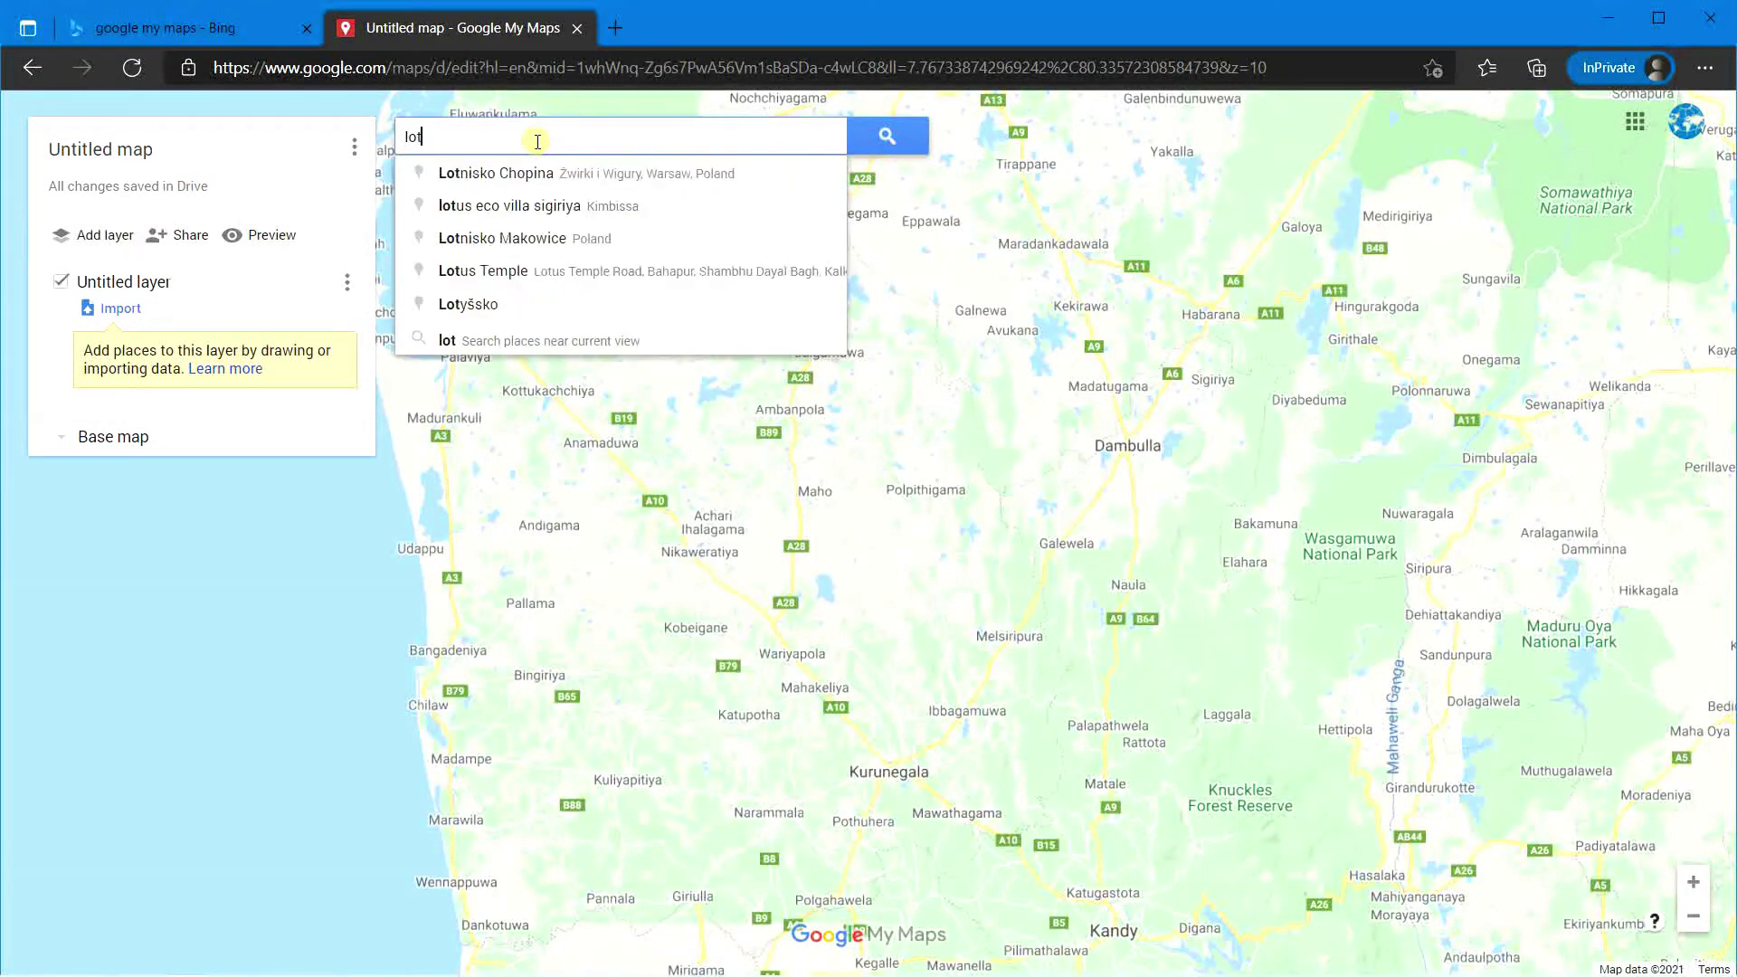
pyautogui.write('us t')
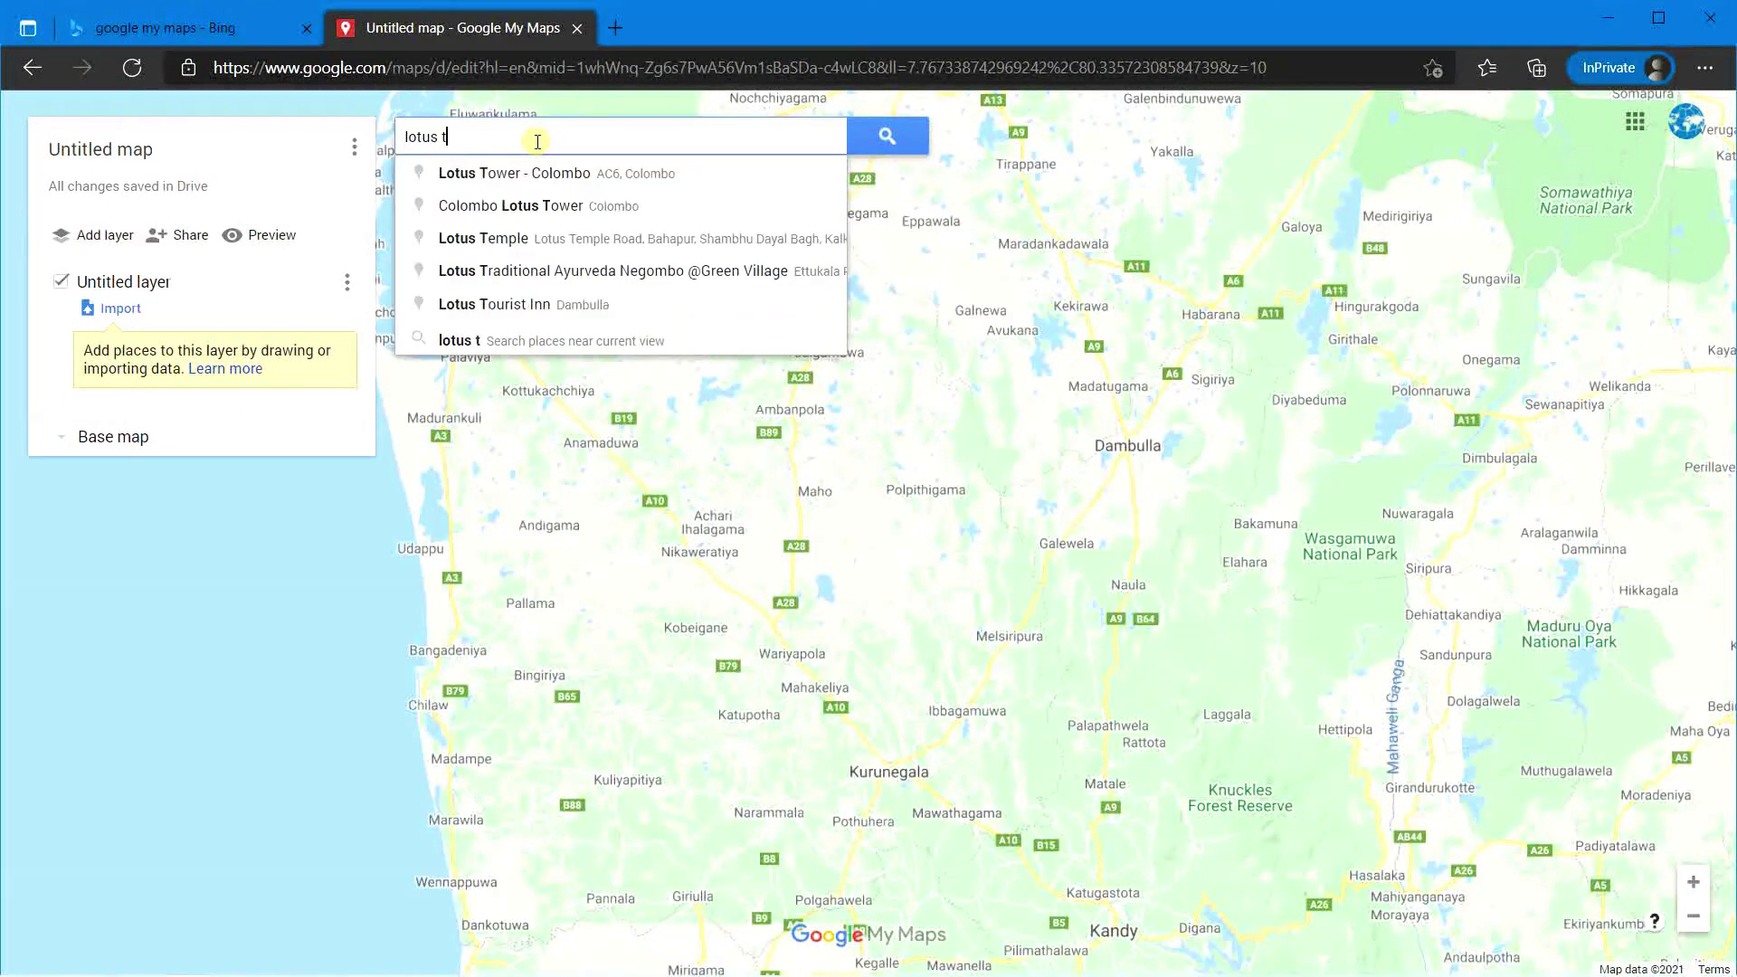
pyautogui.press('Down')
pyautogui.press('Return')
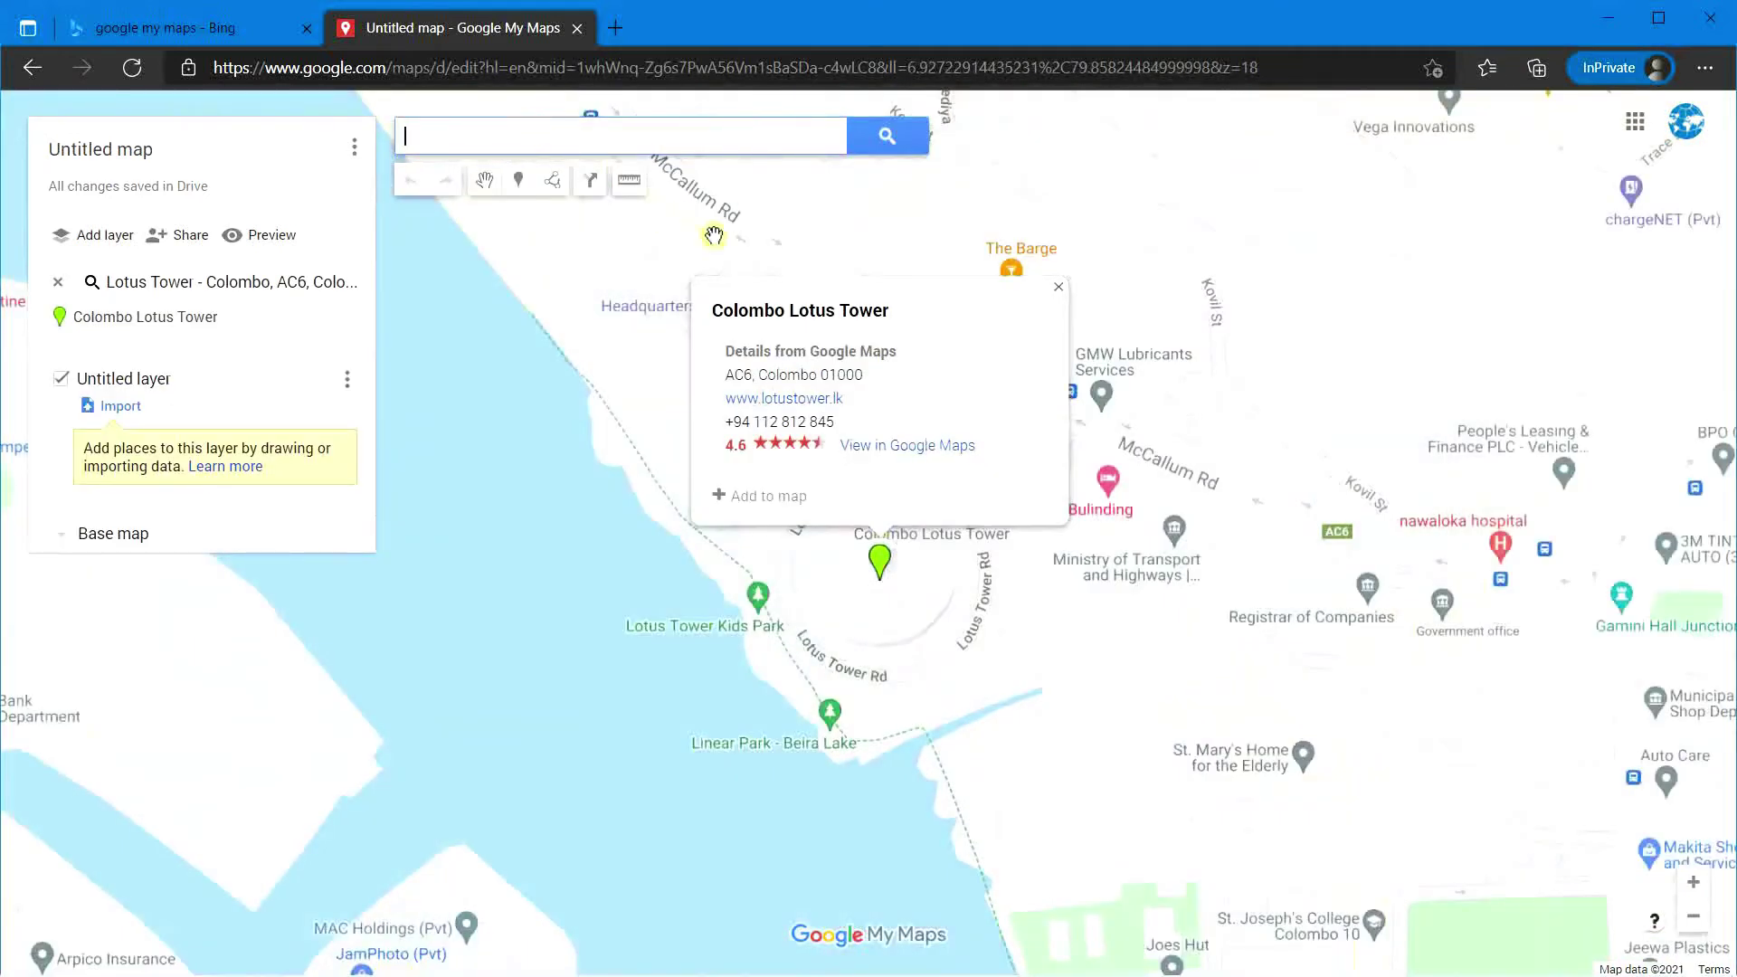
pyautogui.click(1059, 286)
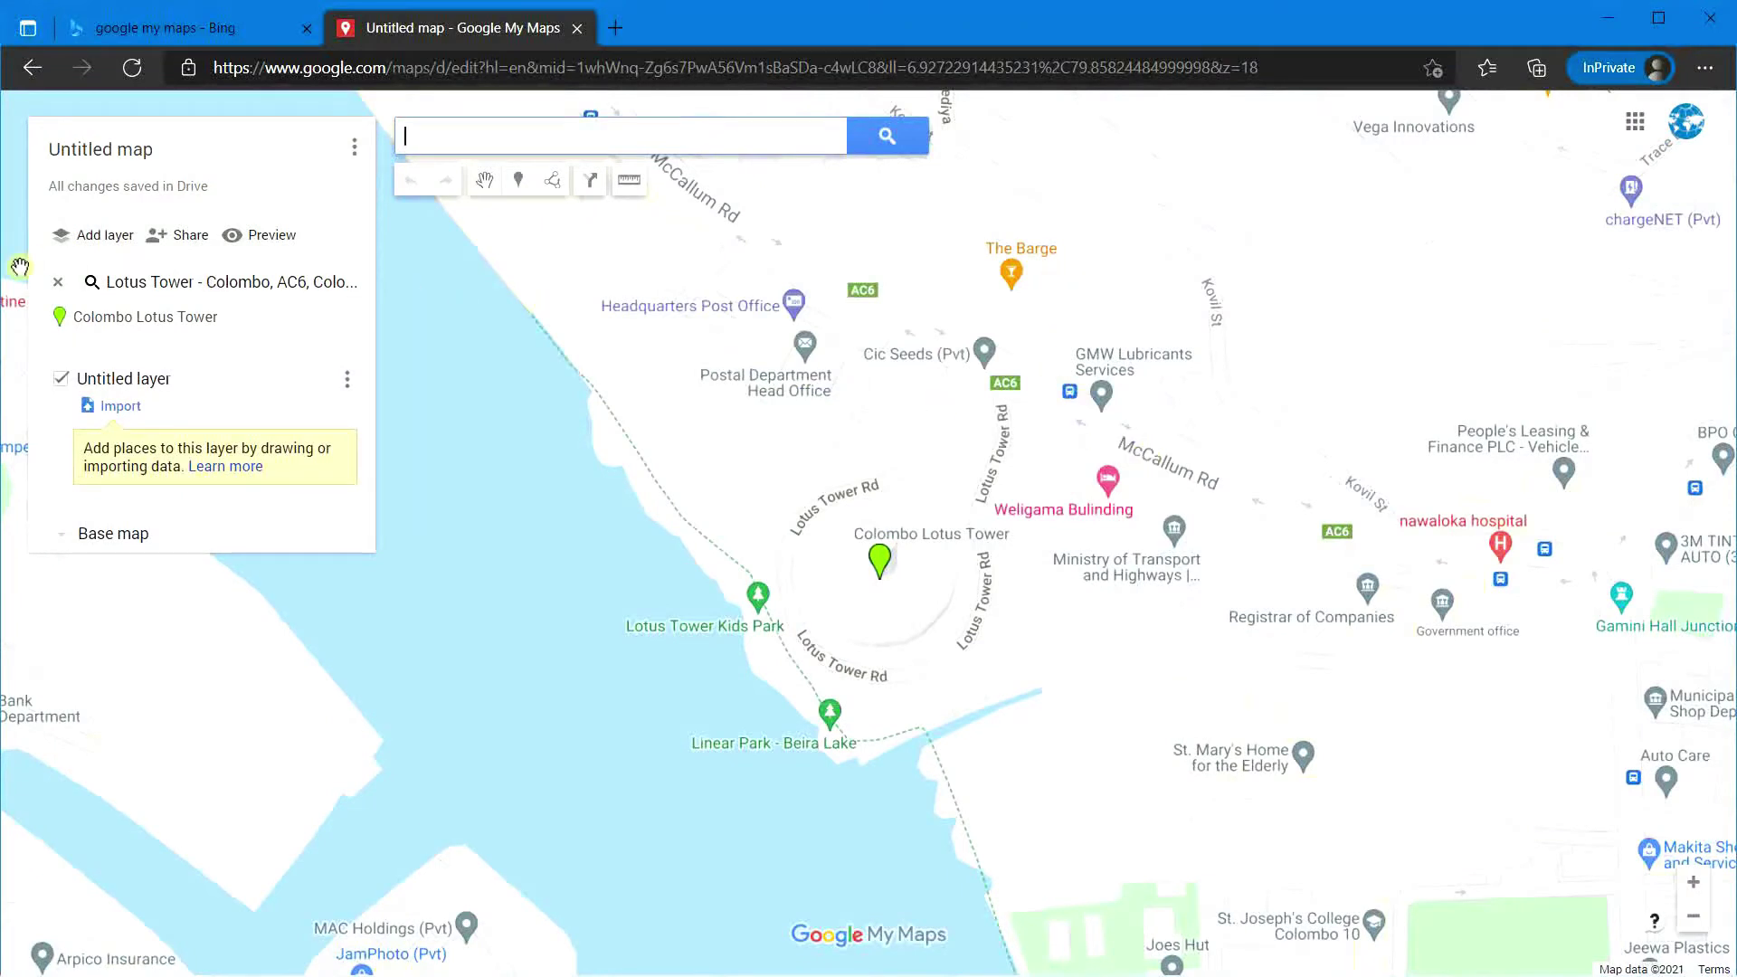
pyautogui.click(55, 284)
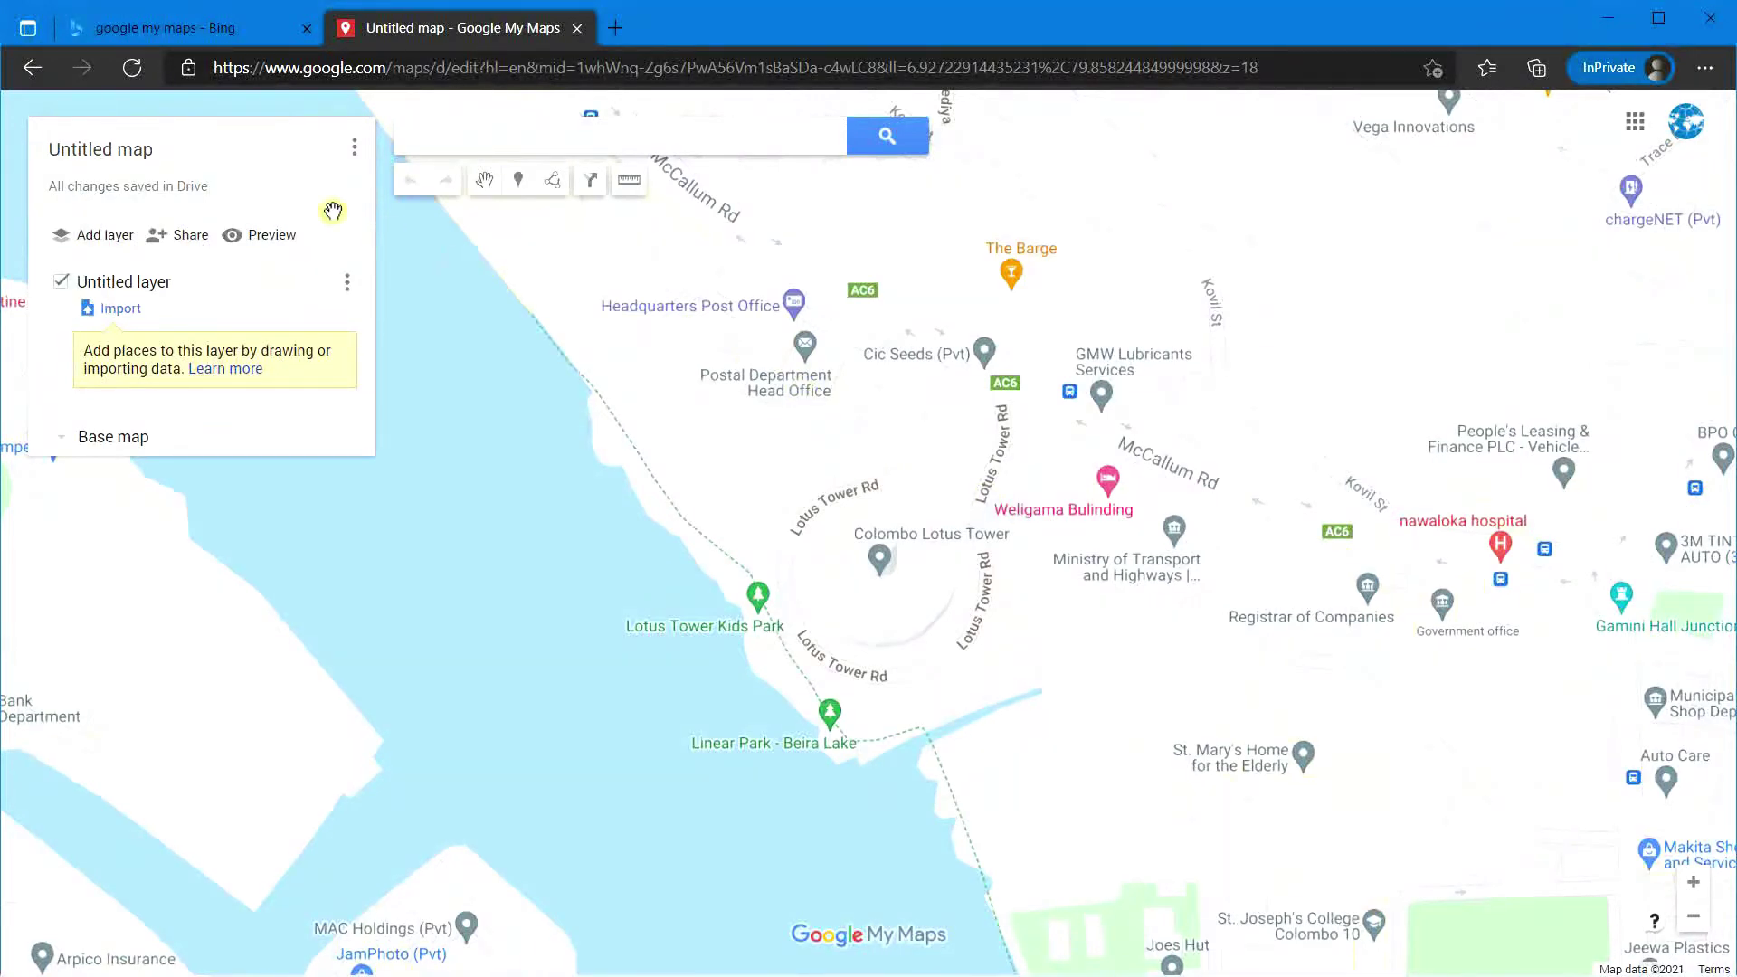
# Step: Rename 'Untitled map' to 'My Travel Log', described as 'Place I have visited in Sri Lanka'
pyautogui.click(102, 153)
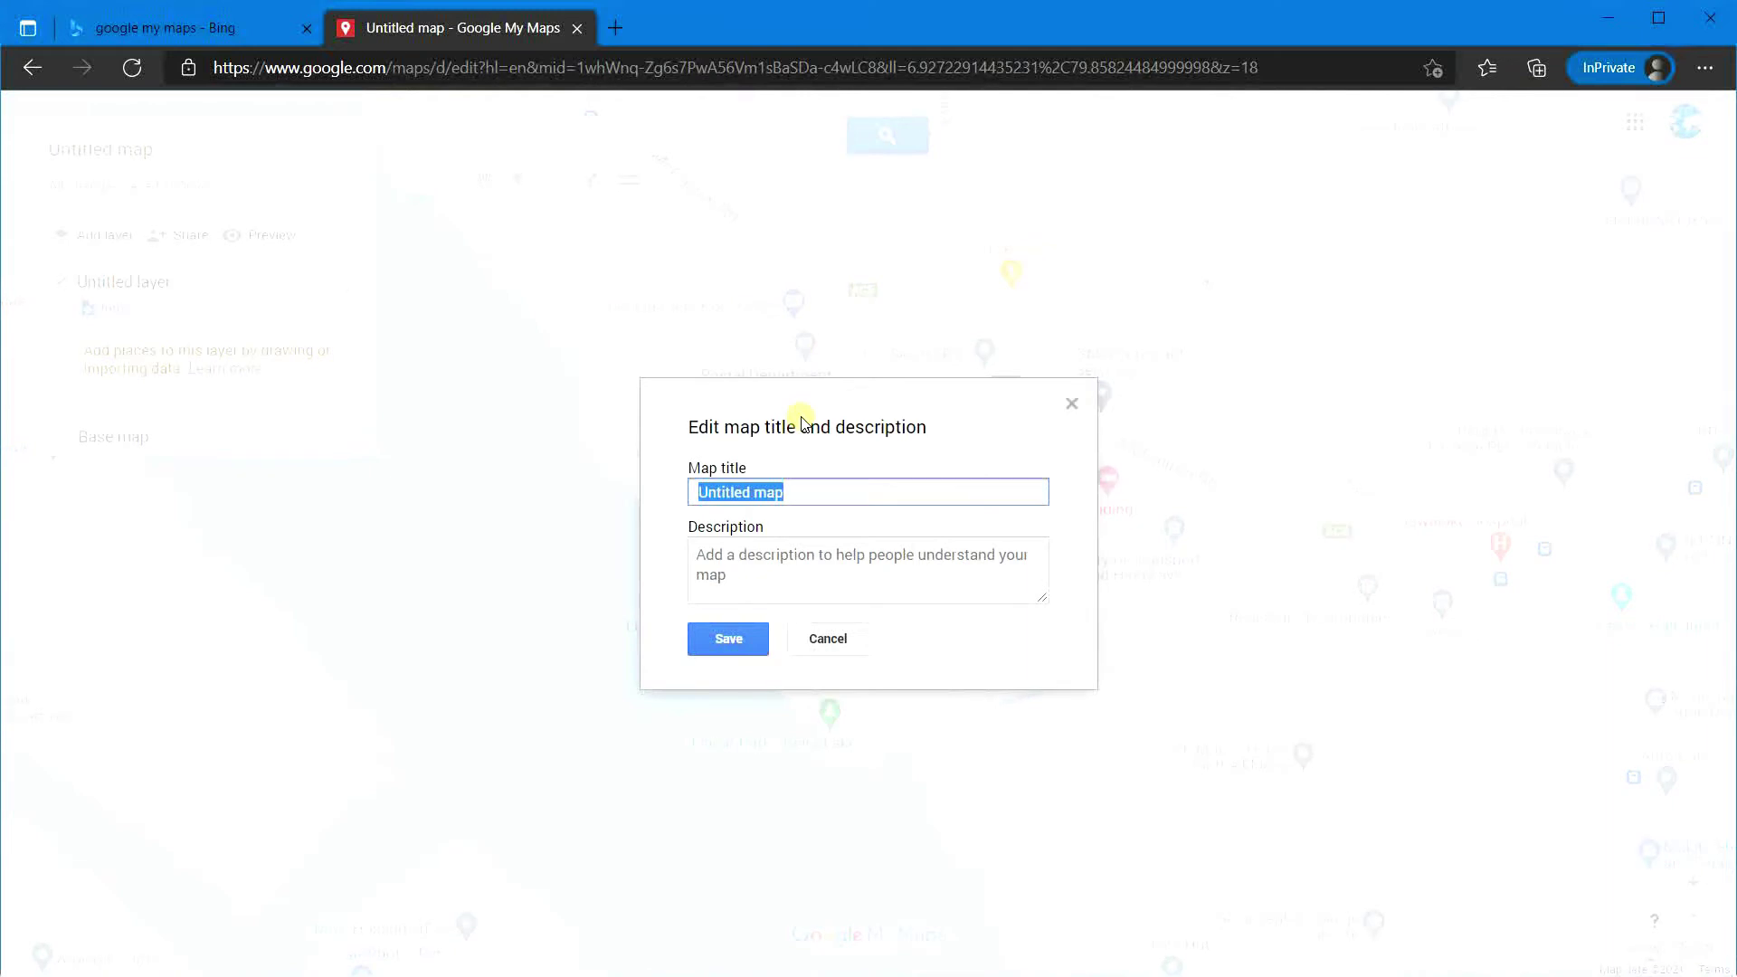
pyautogui.write('My Travel Log')
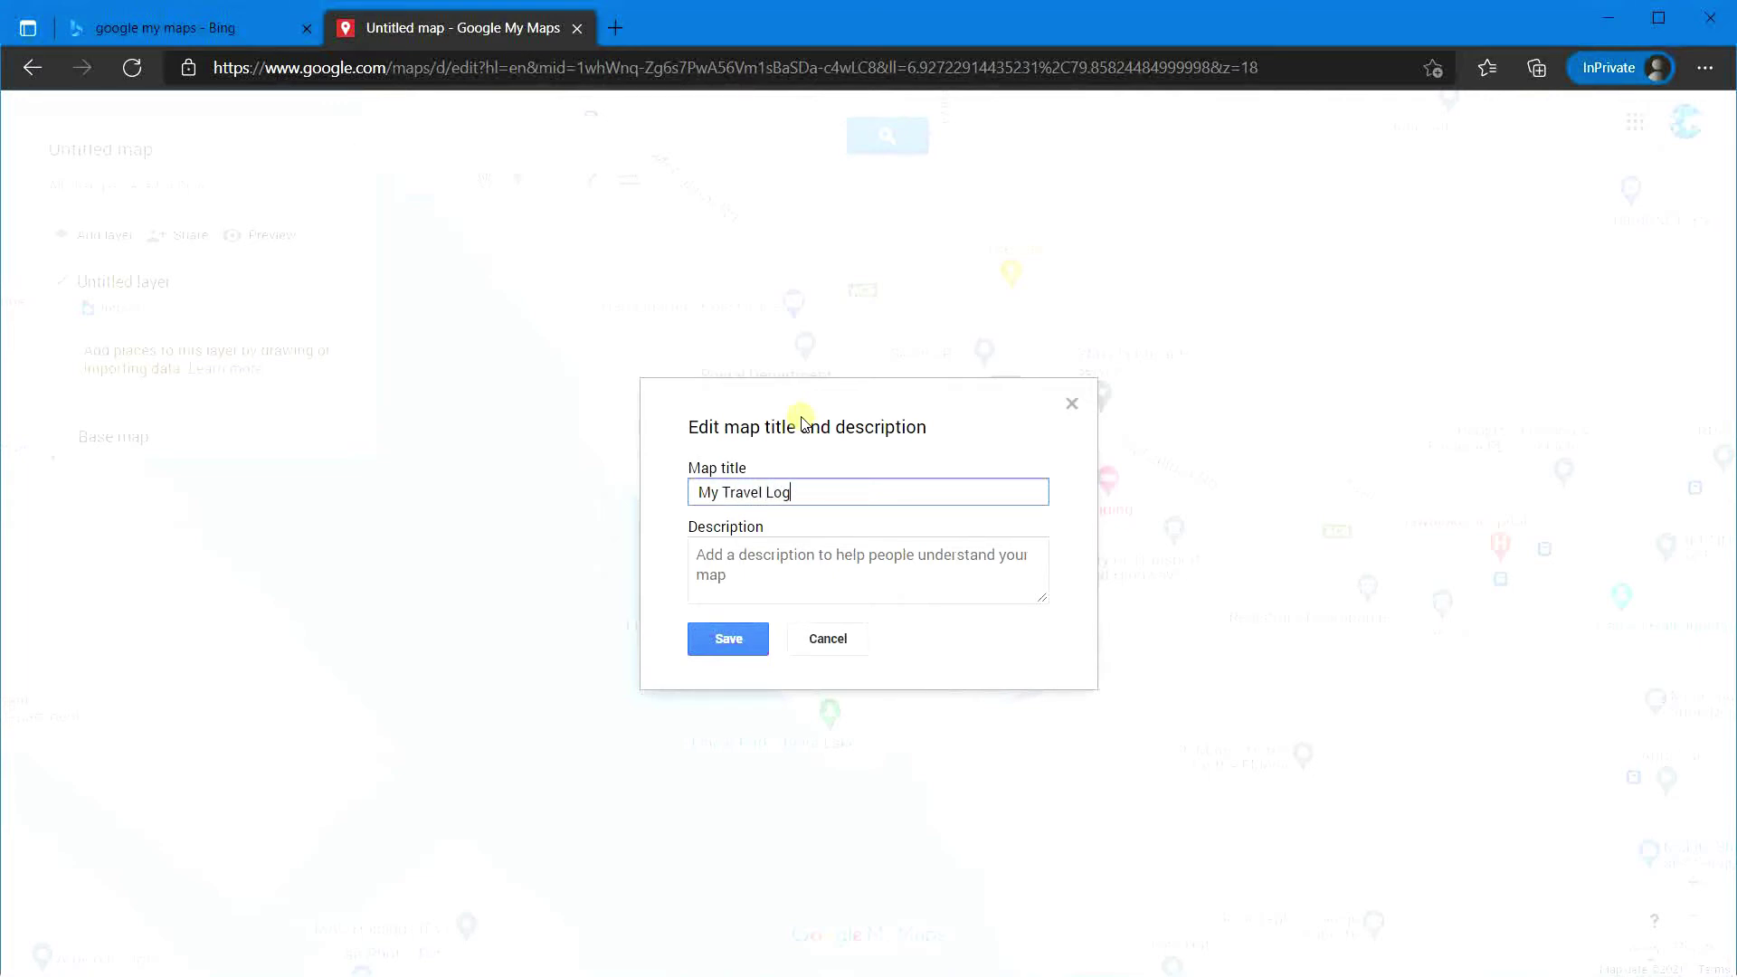
pyautogui.press('Tab')
pyautogui.write('Pla')
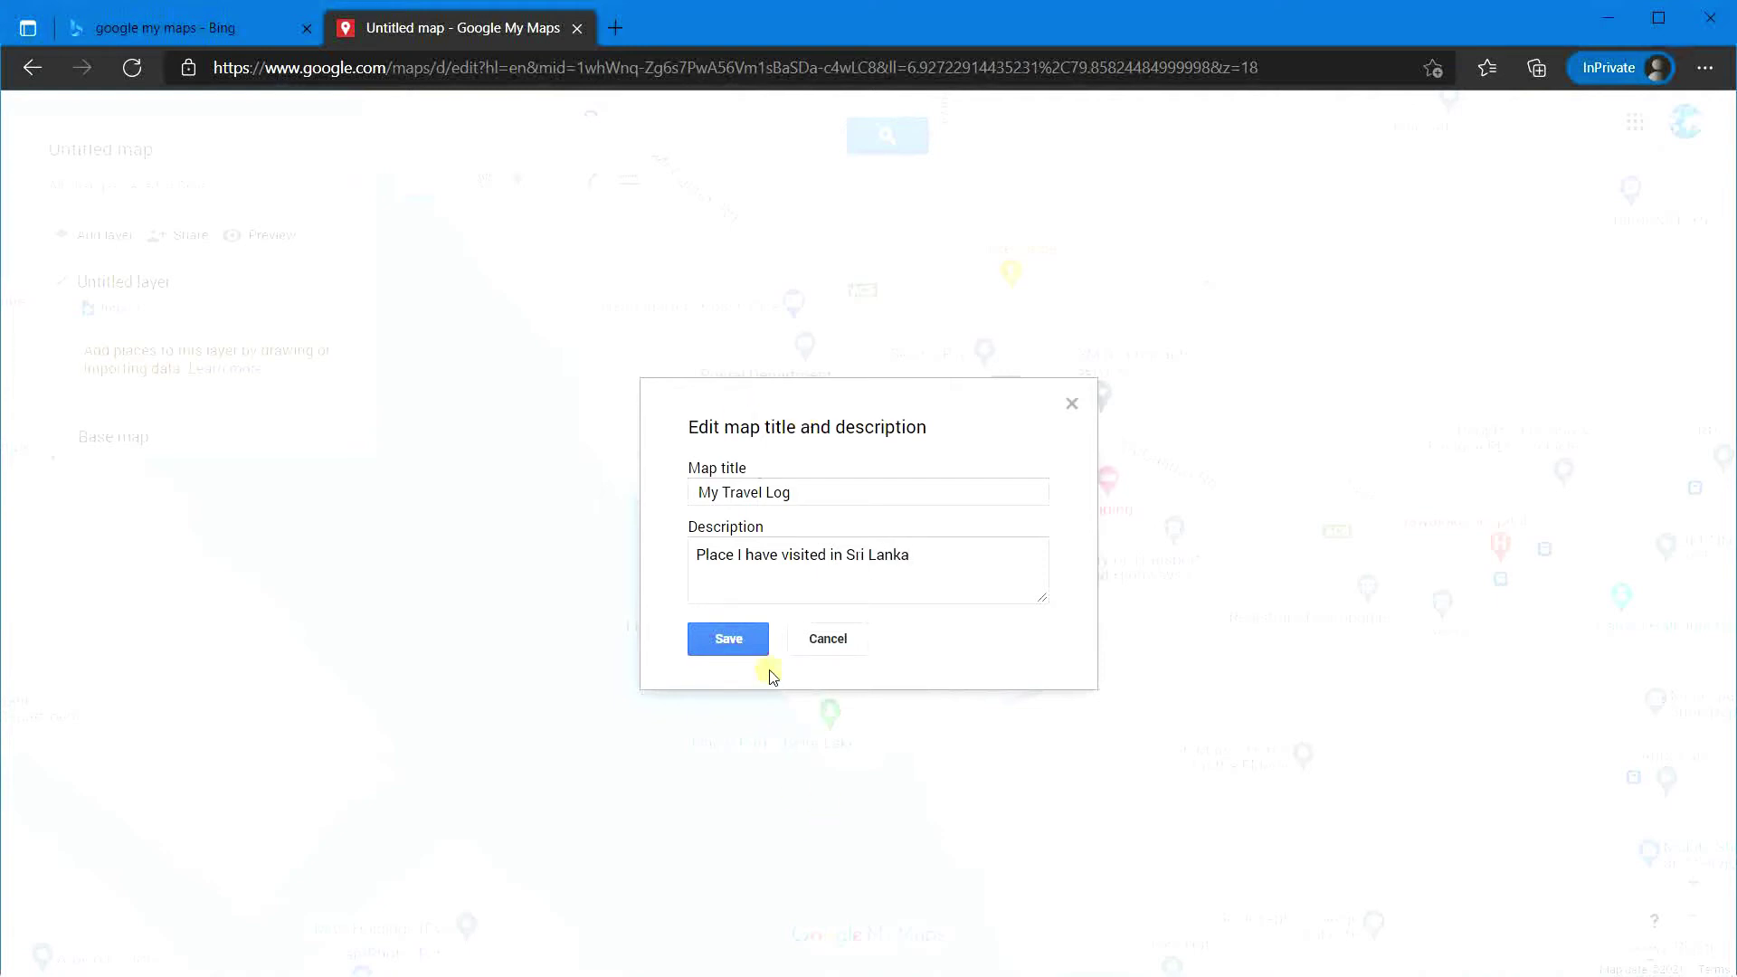
pyautogui.click(724, 638)
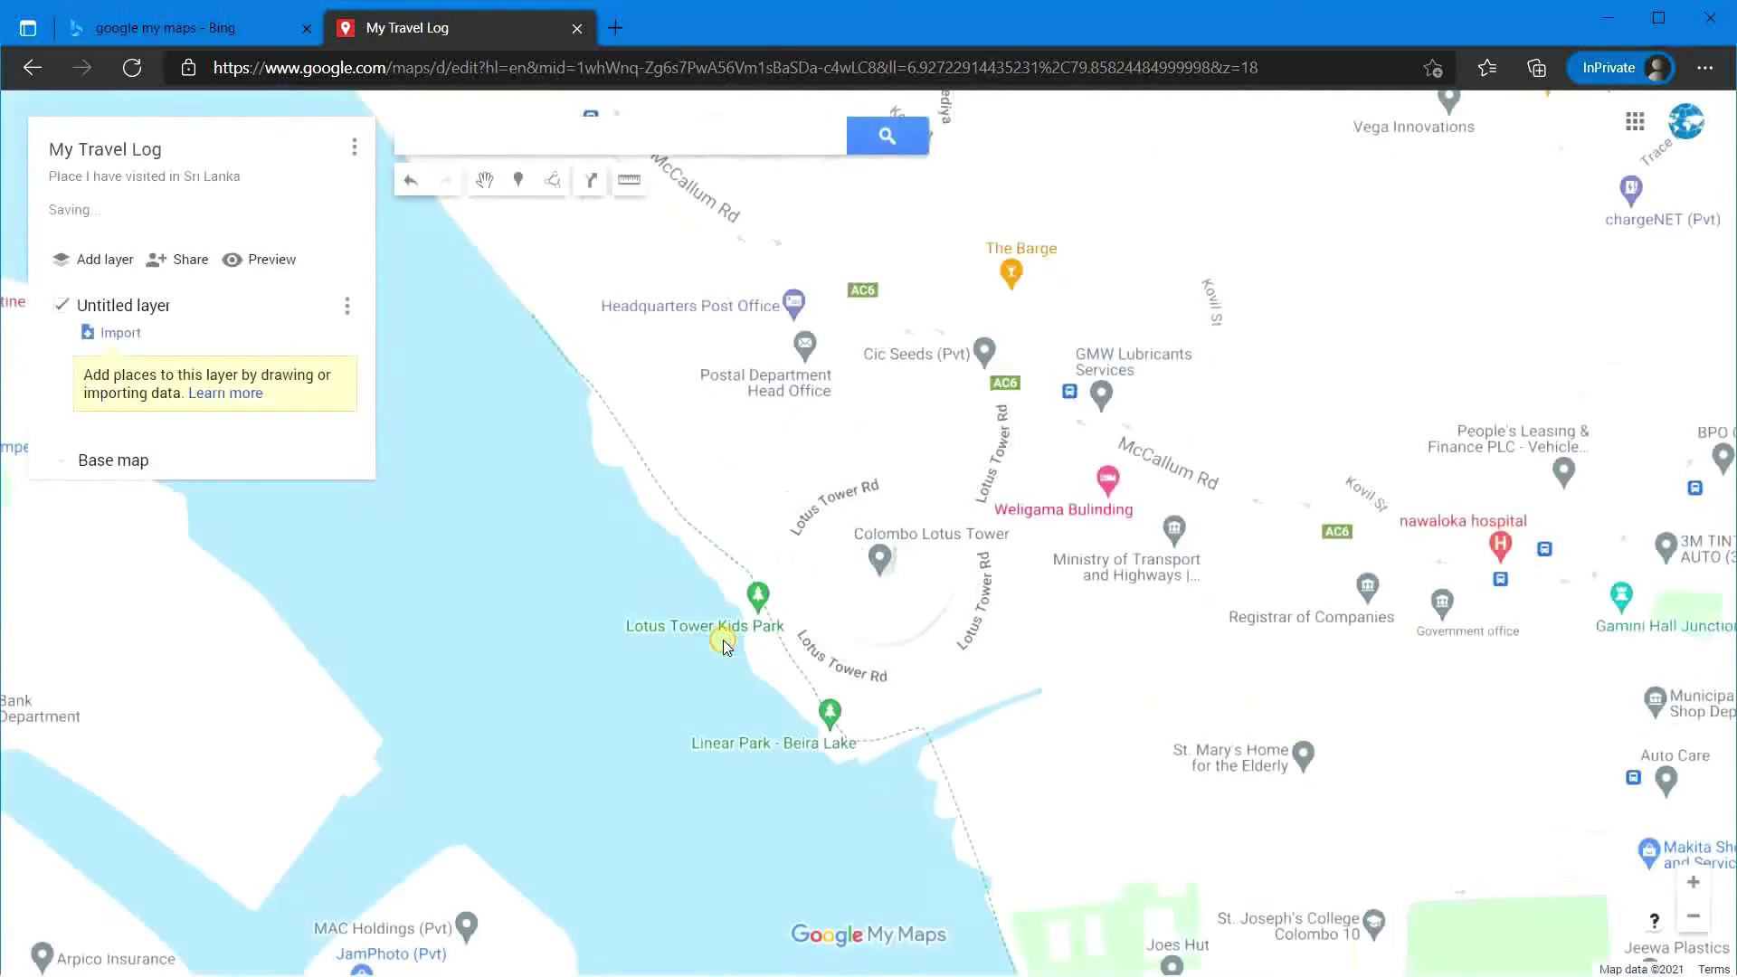
# Step: Rename the untitled layer to 'Places in Colombo'
pyautogui.click(348, 321)
pyautogui.click(305, 351)
pyautogui.write('Places i')
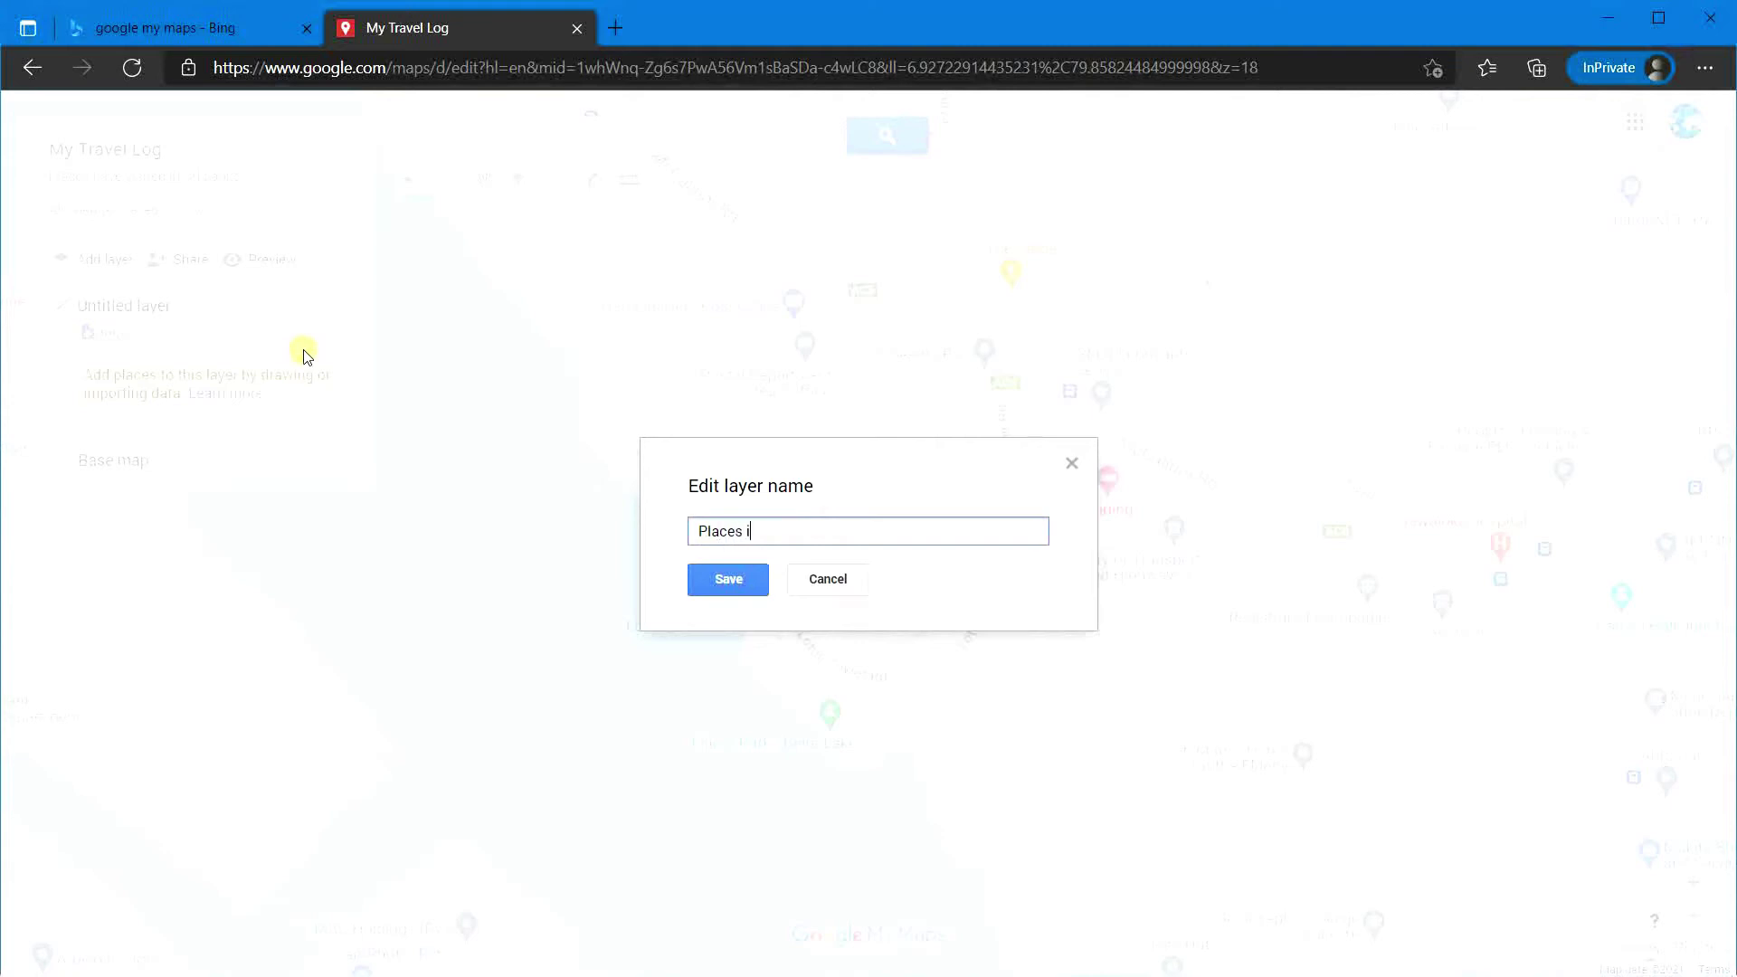
pyautogui.write('n Colombo')
pyautogui.click(716, 579)
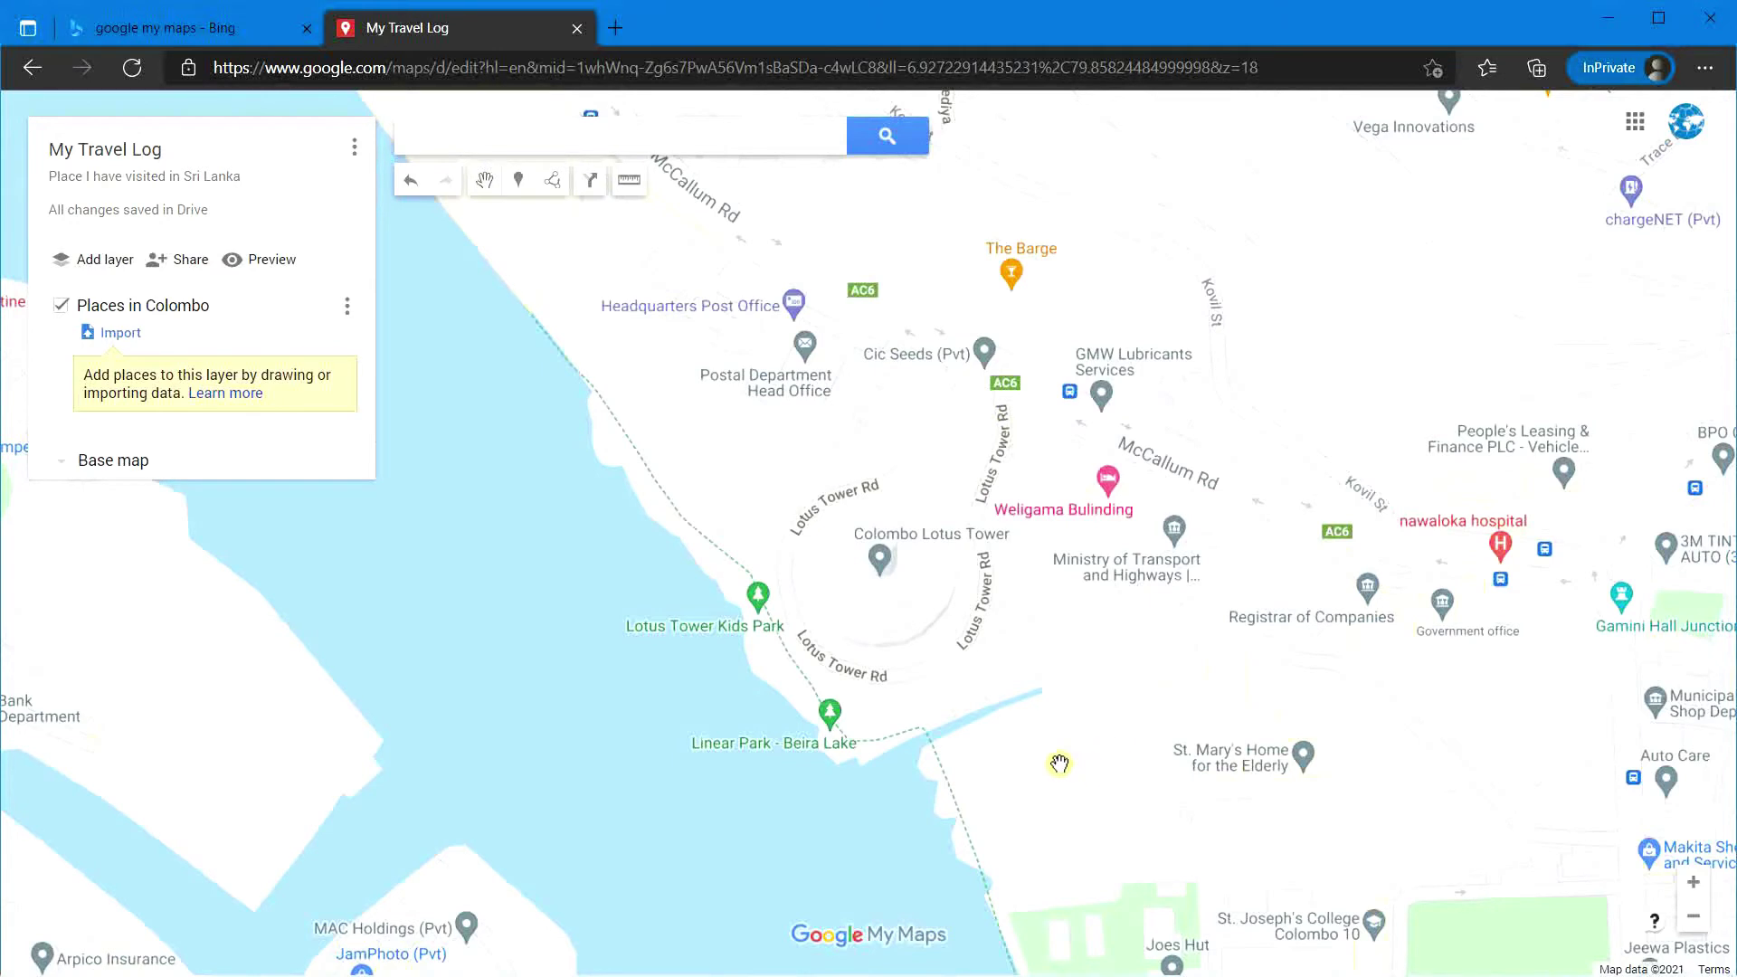
# Step: Zoom in close on the Lotus Tower near Beira Lake and choose the Add marker tool
pyautogui.scroll(-3, 1060, 764)
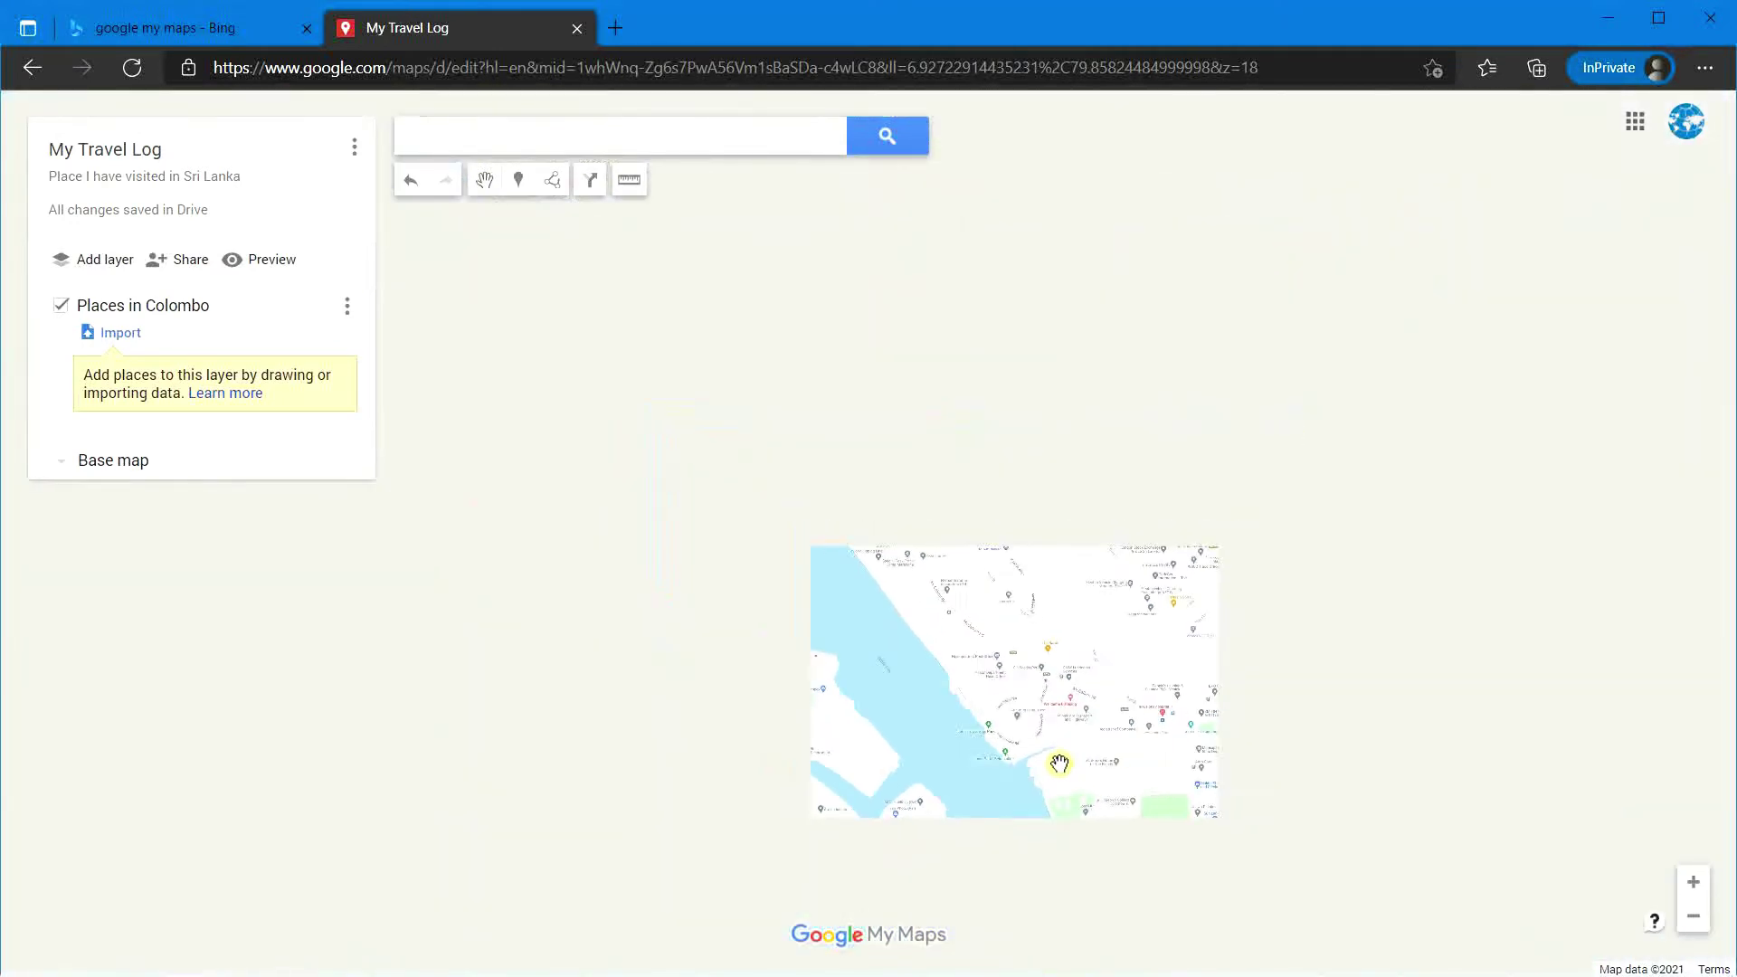
pyautogui.moveTo(893, 762); pyautogui.dragTo(741, 559)
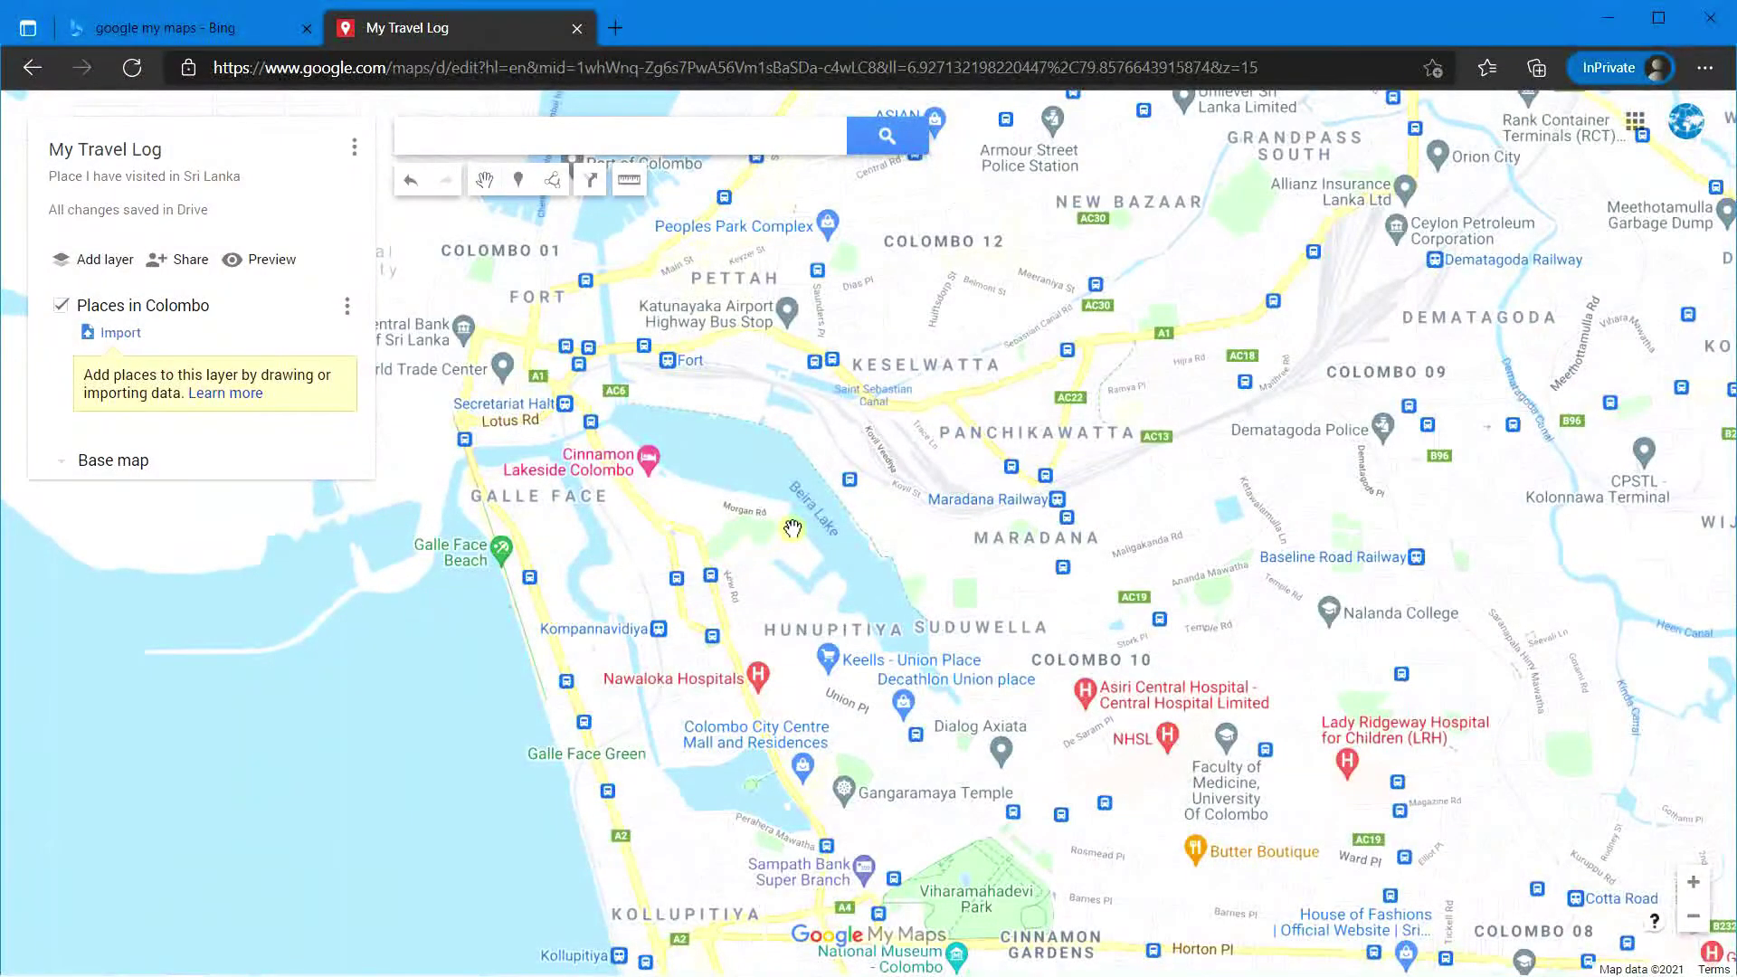
pyautogui.scroll(3, 889, 535)
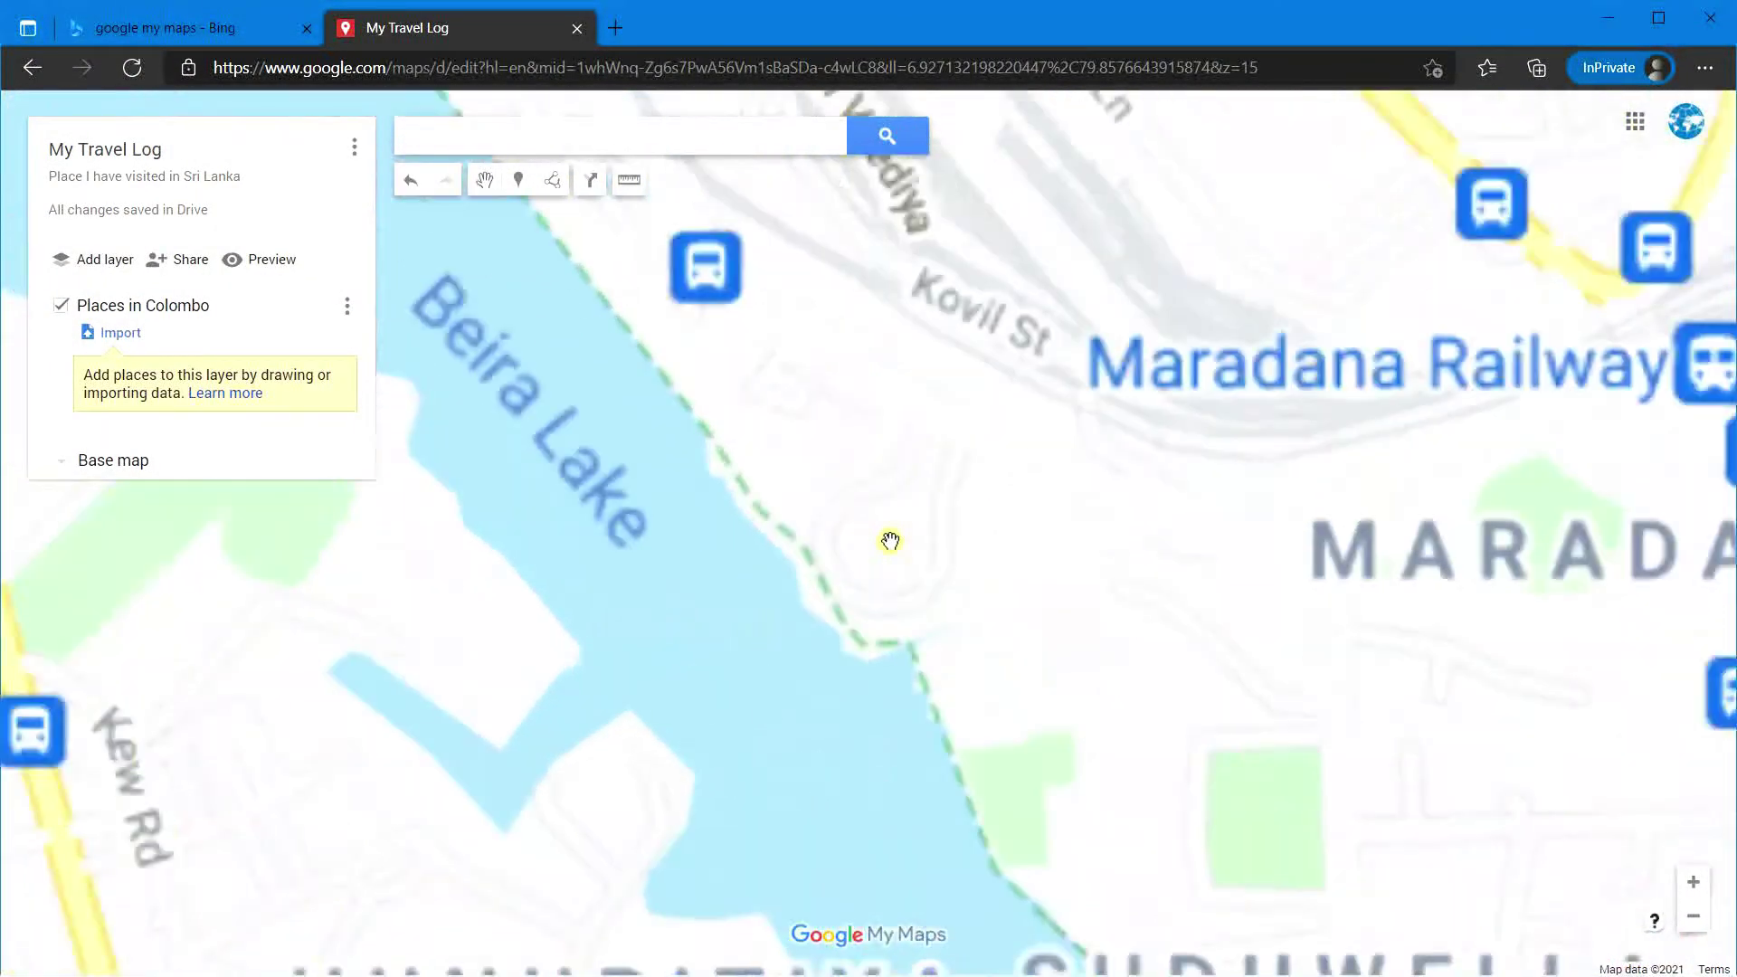
pyautogui.scroll(1, 888, 540)
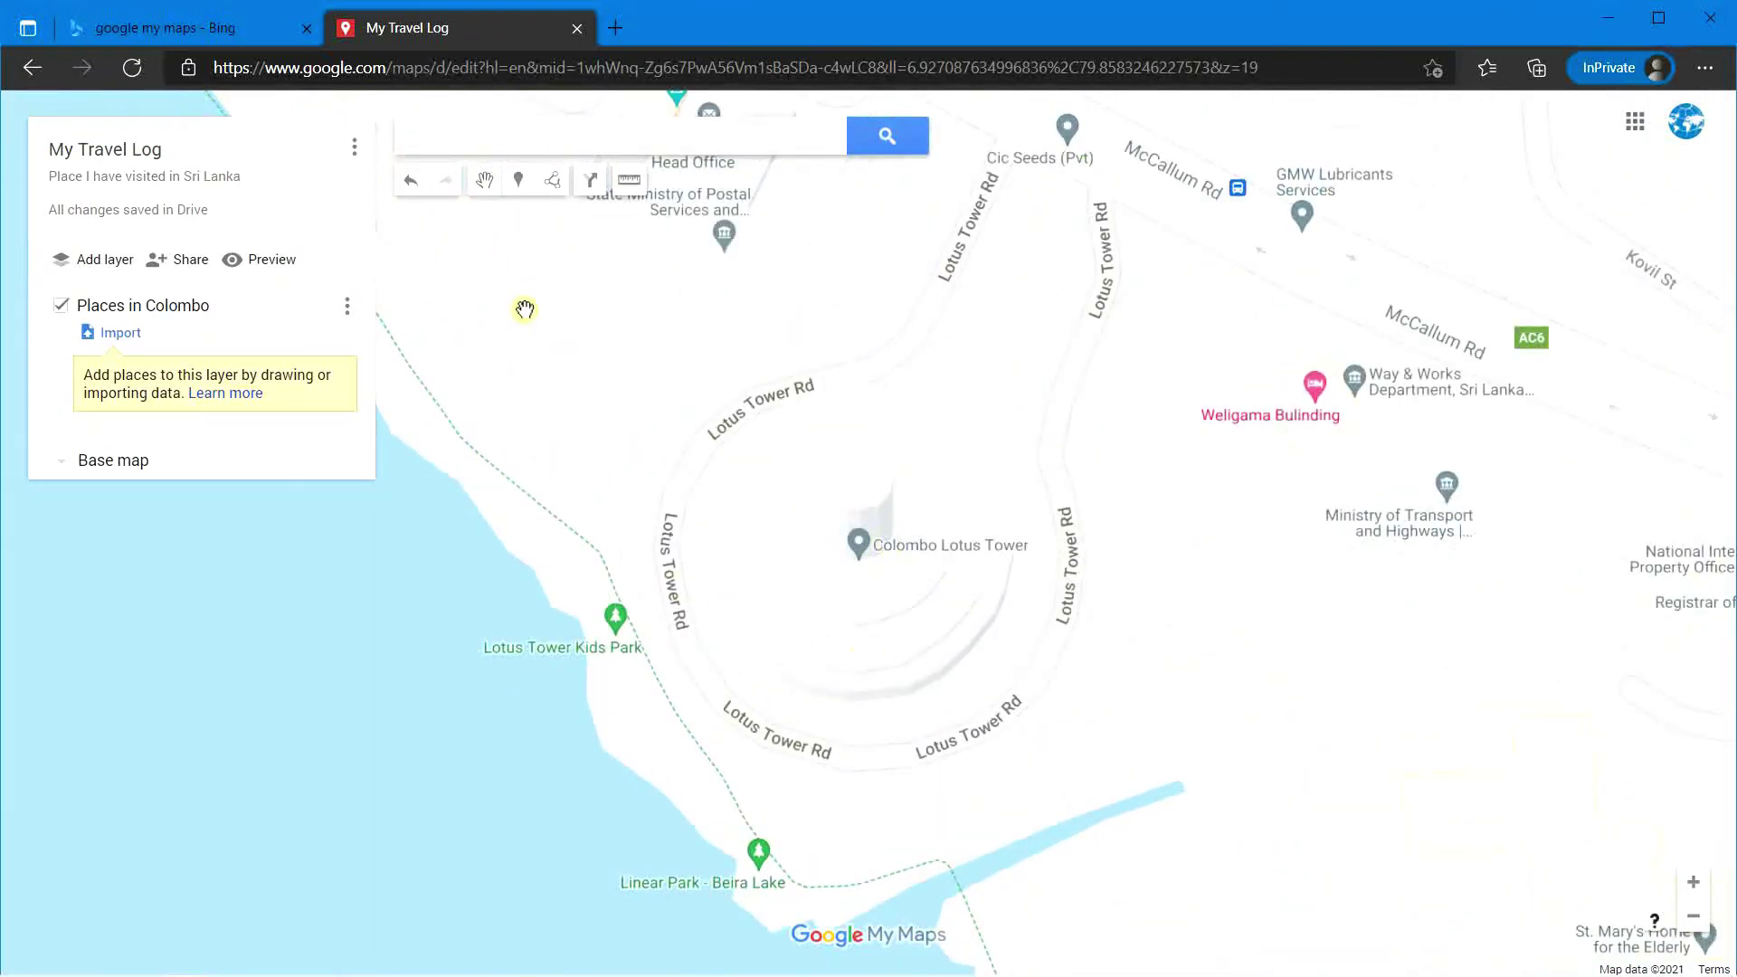
pyautogui.click(521, 186)
# Step: Drop a marker on the tower named 'Lotus Tower' with description 'Maradana', then close its card
pyautogui.click(862, 572)
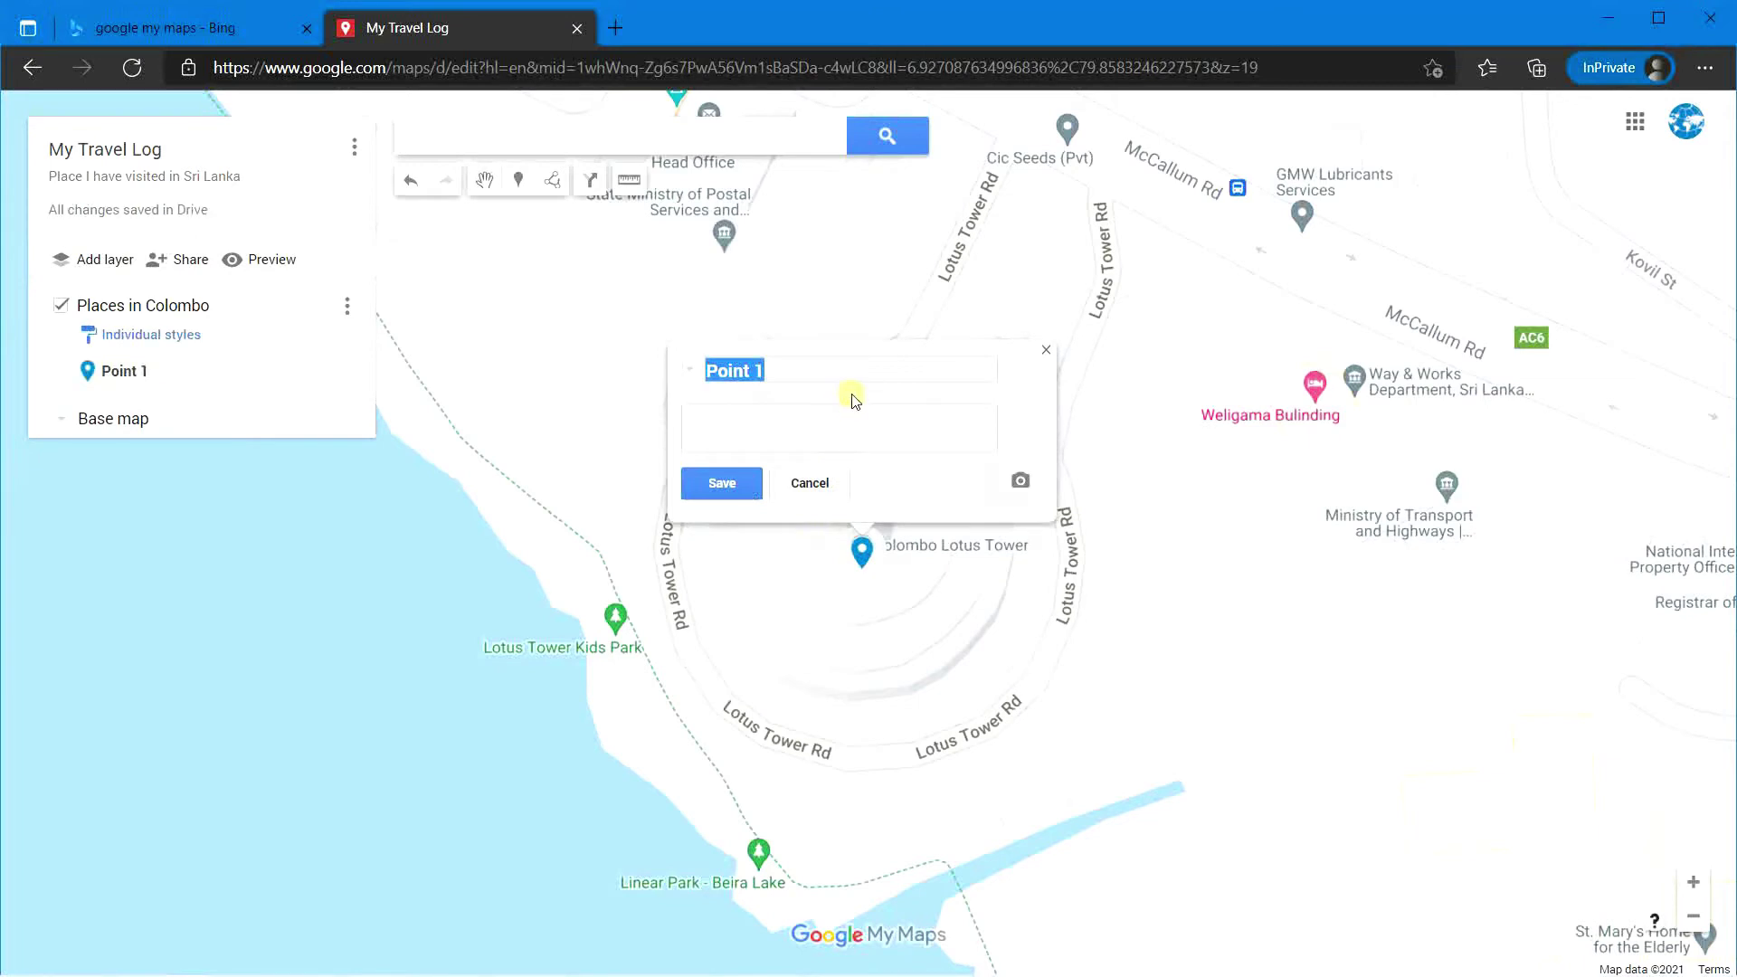
pyautogui.write('Lotus Tower')
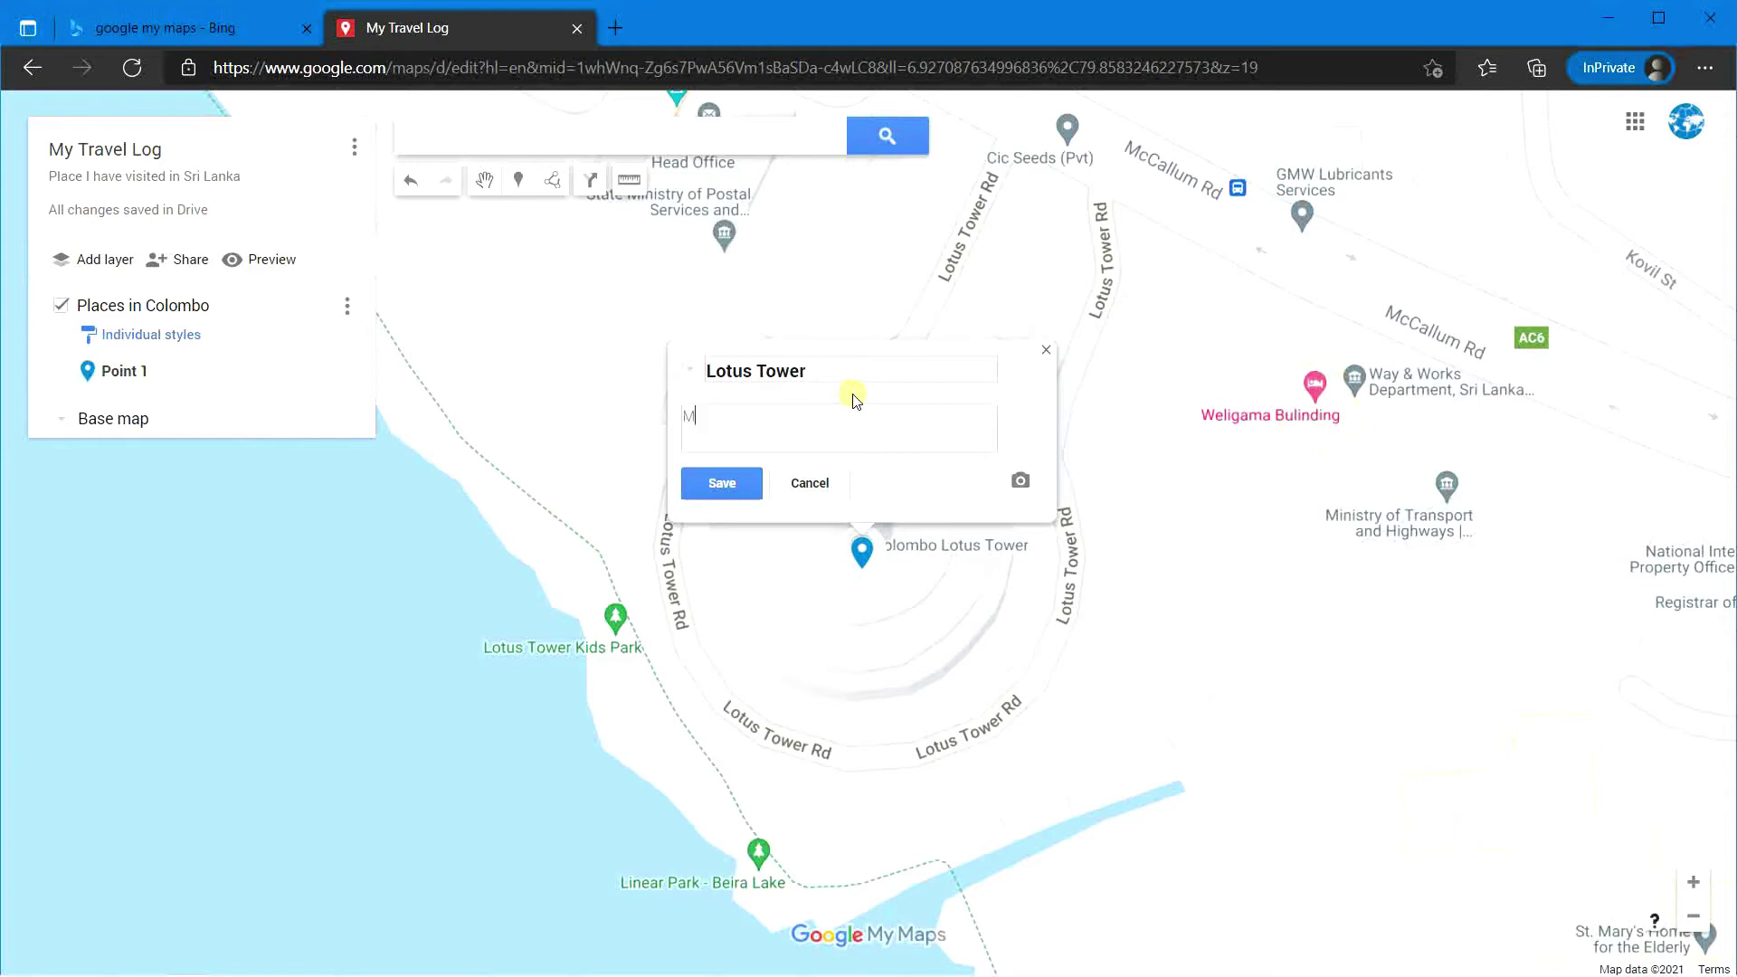
pyautogui.write('ana')
pyautogui.click(722, 482)
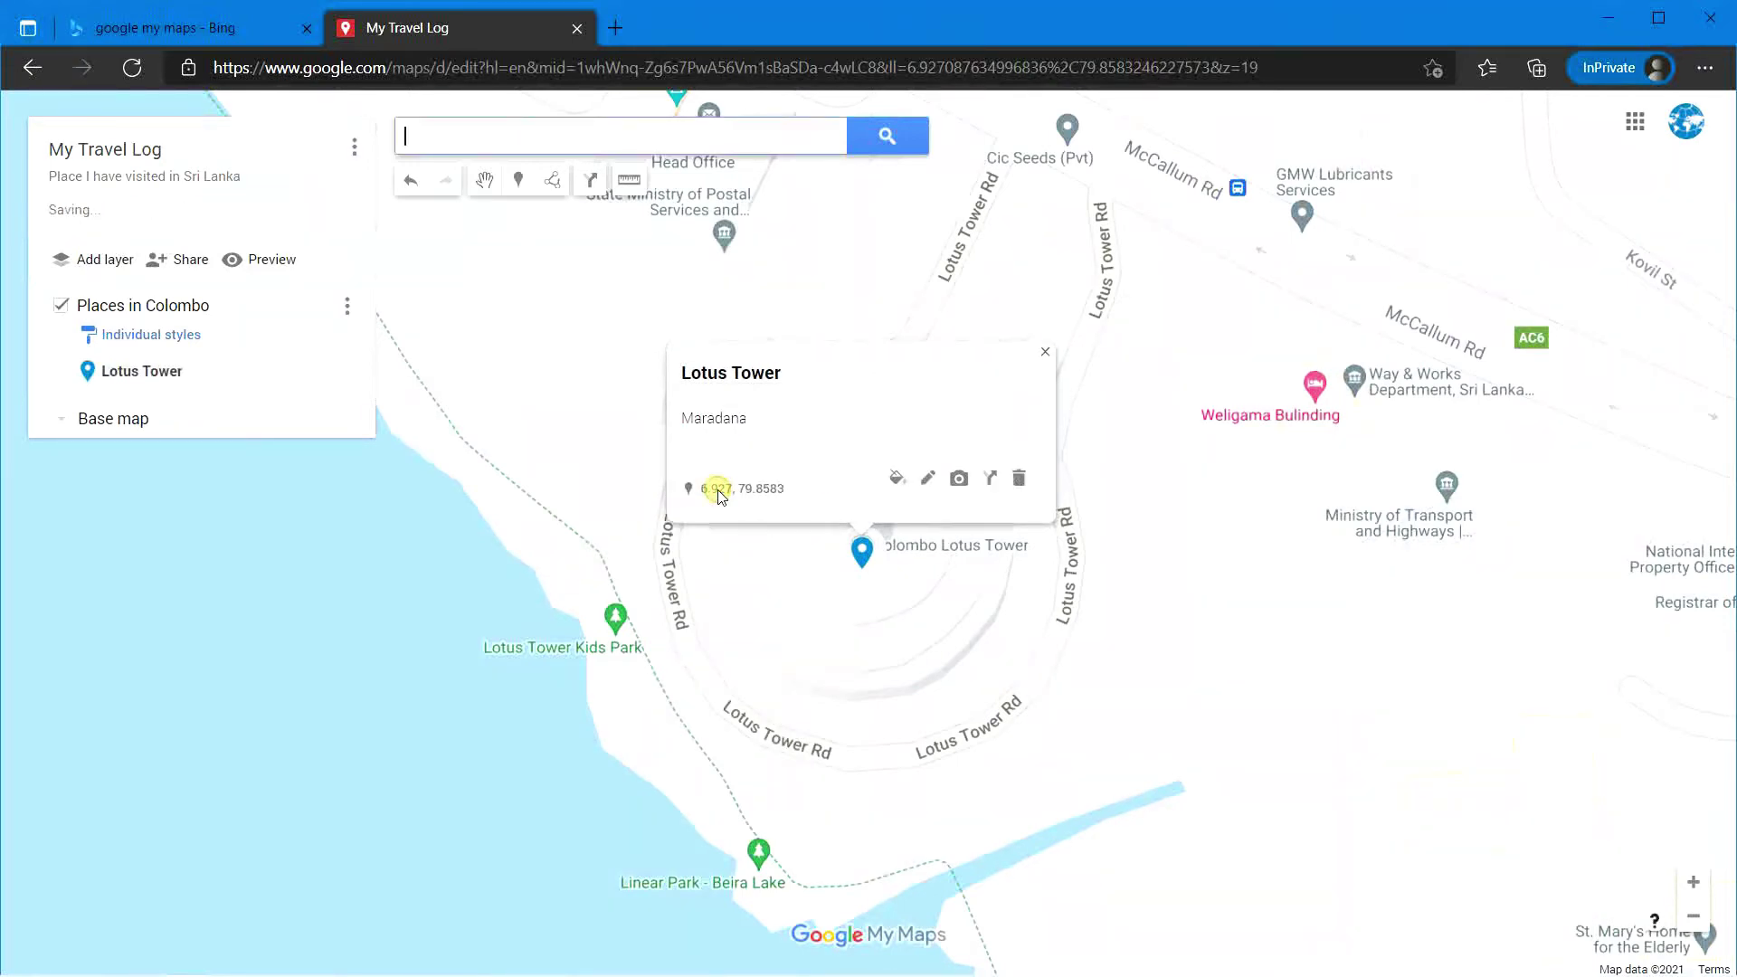
pyautogui.scroll(-2, 610, 562)
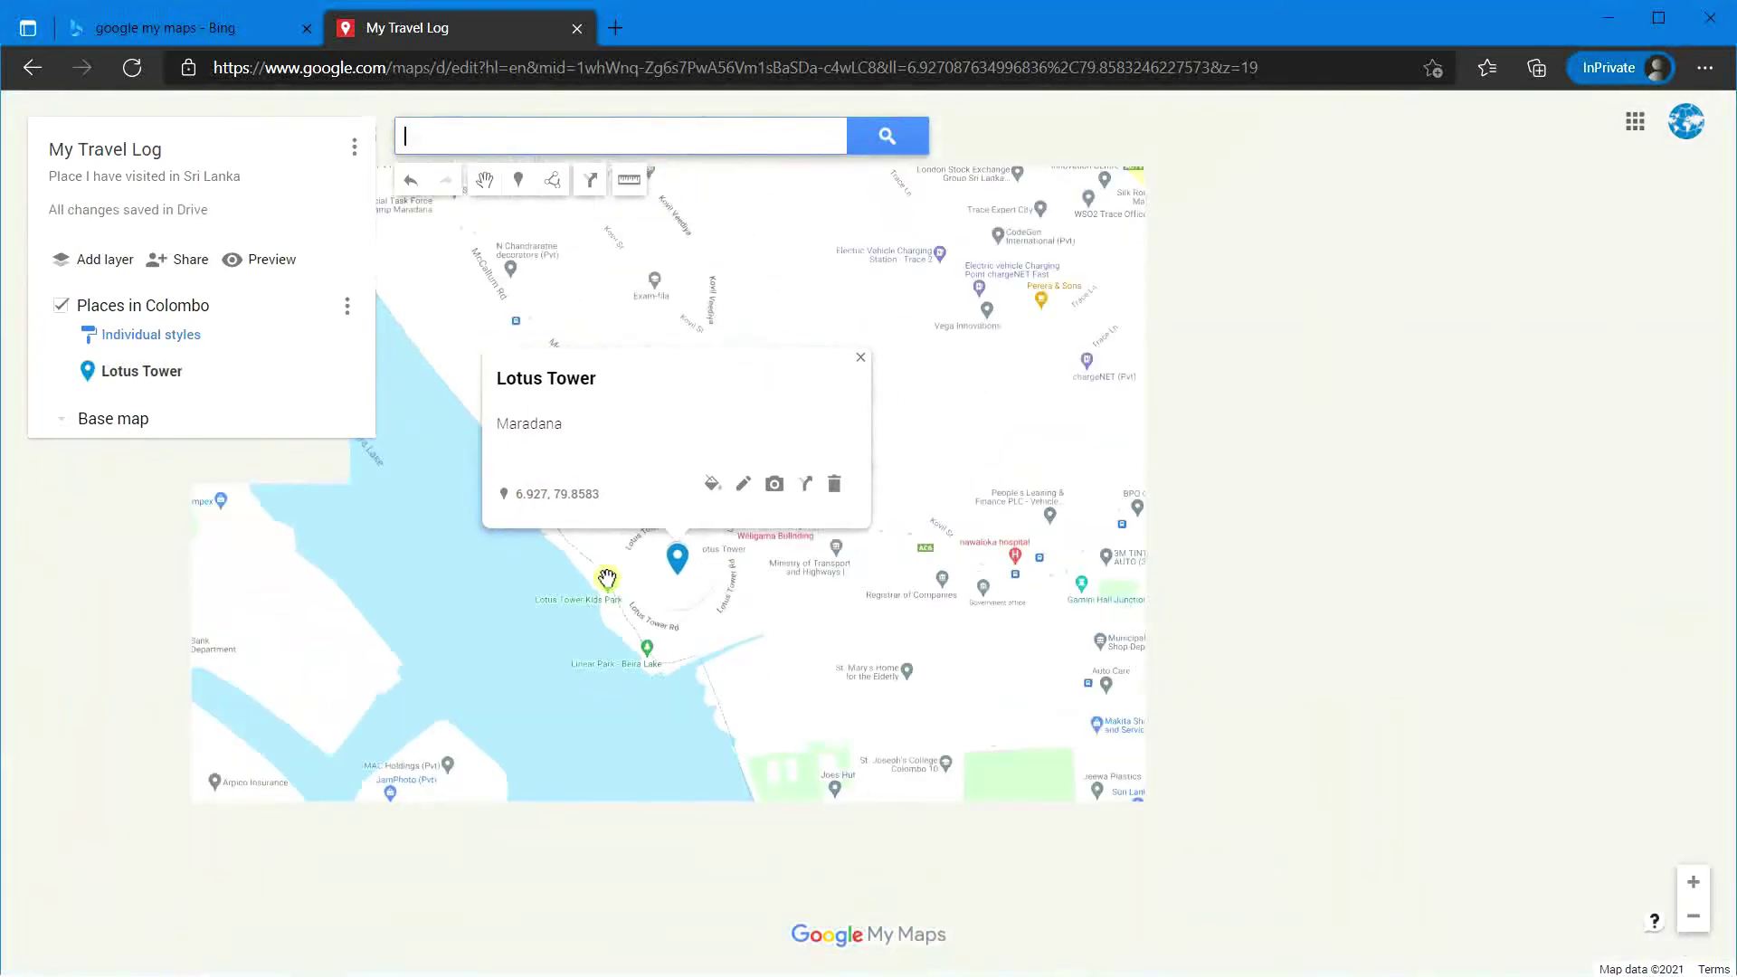
pyautogui.click(853, 363)
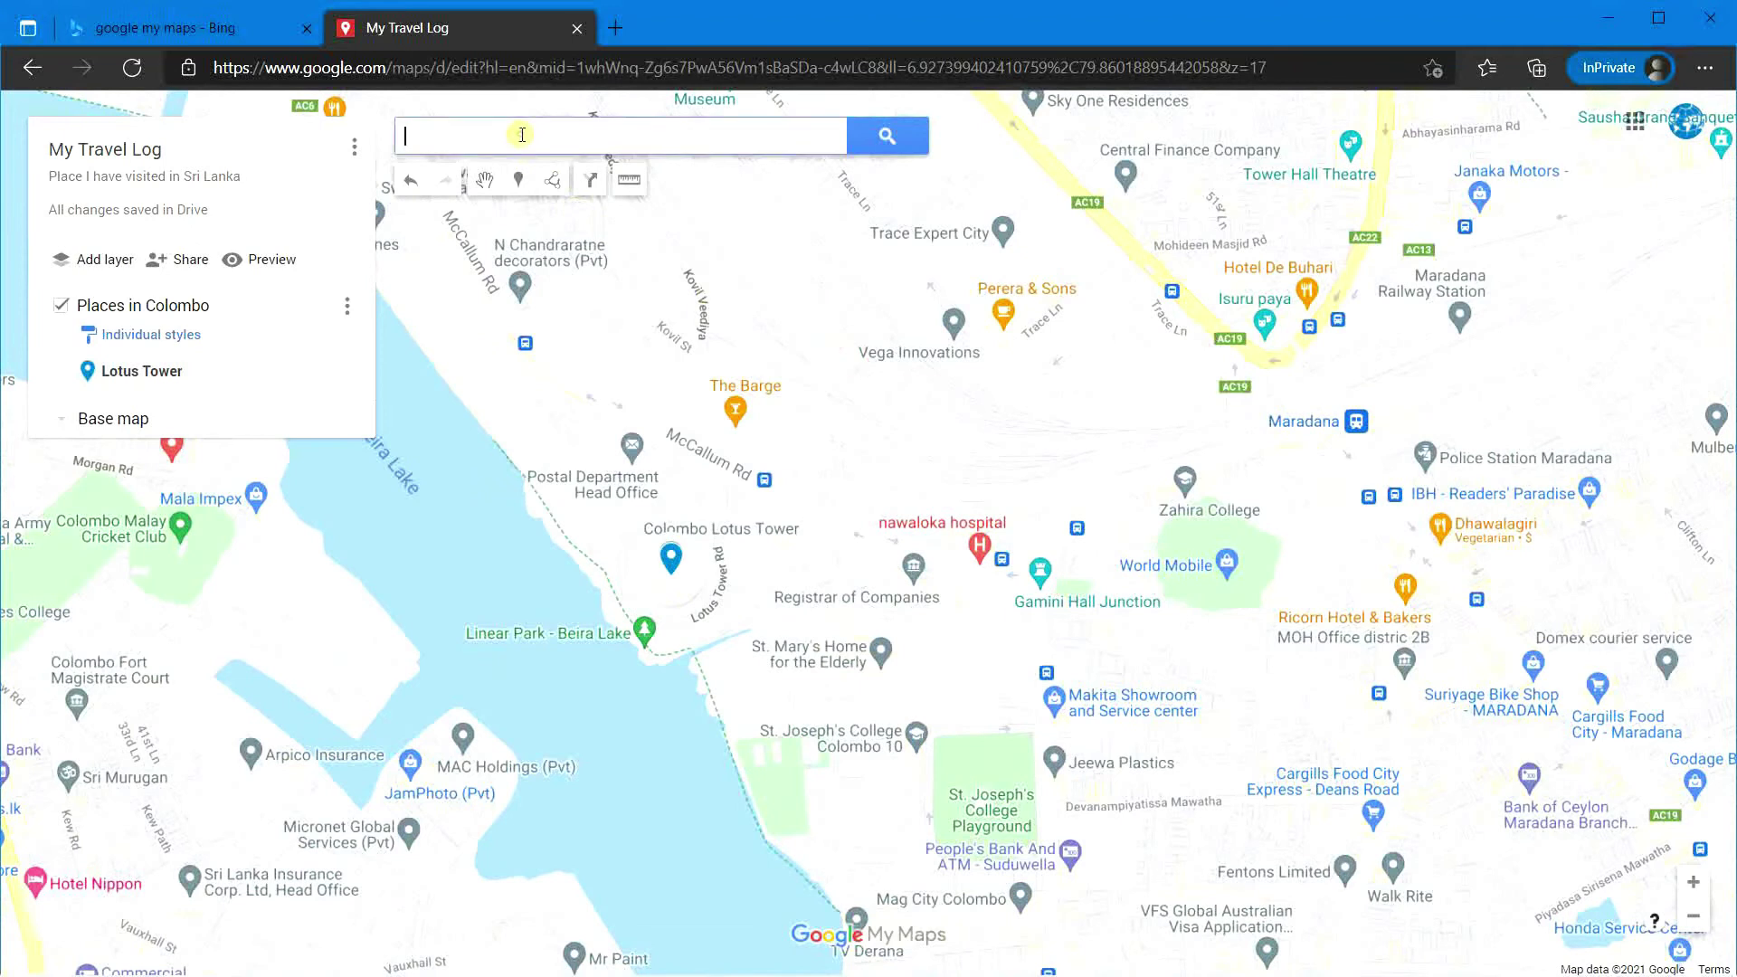
# Step: Search 'National museum', go to National Museum - Colombo and add it to the Places in Colombo layer
pyautogui.write('National me')
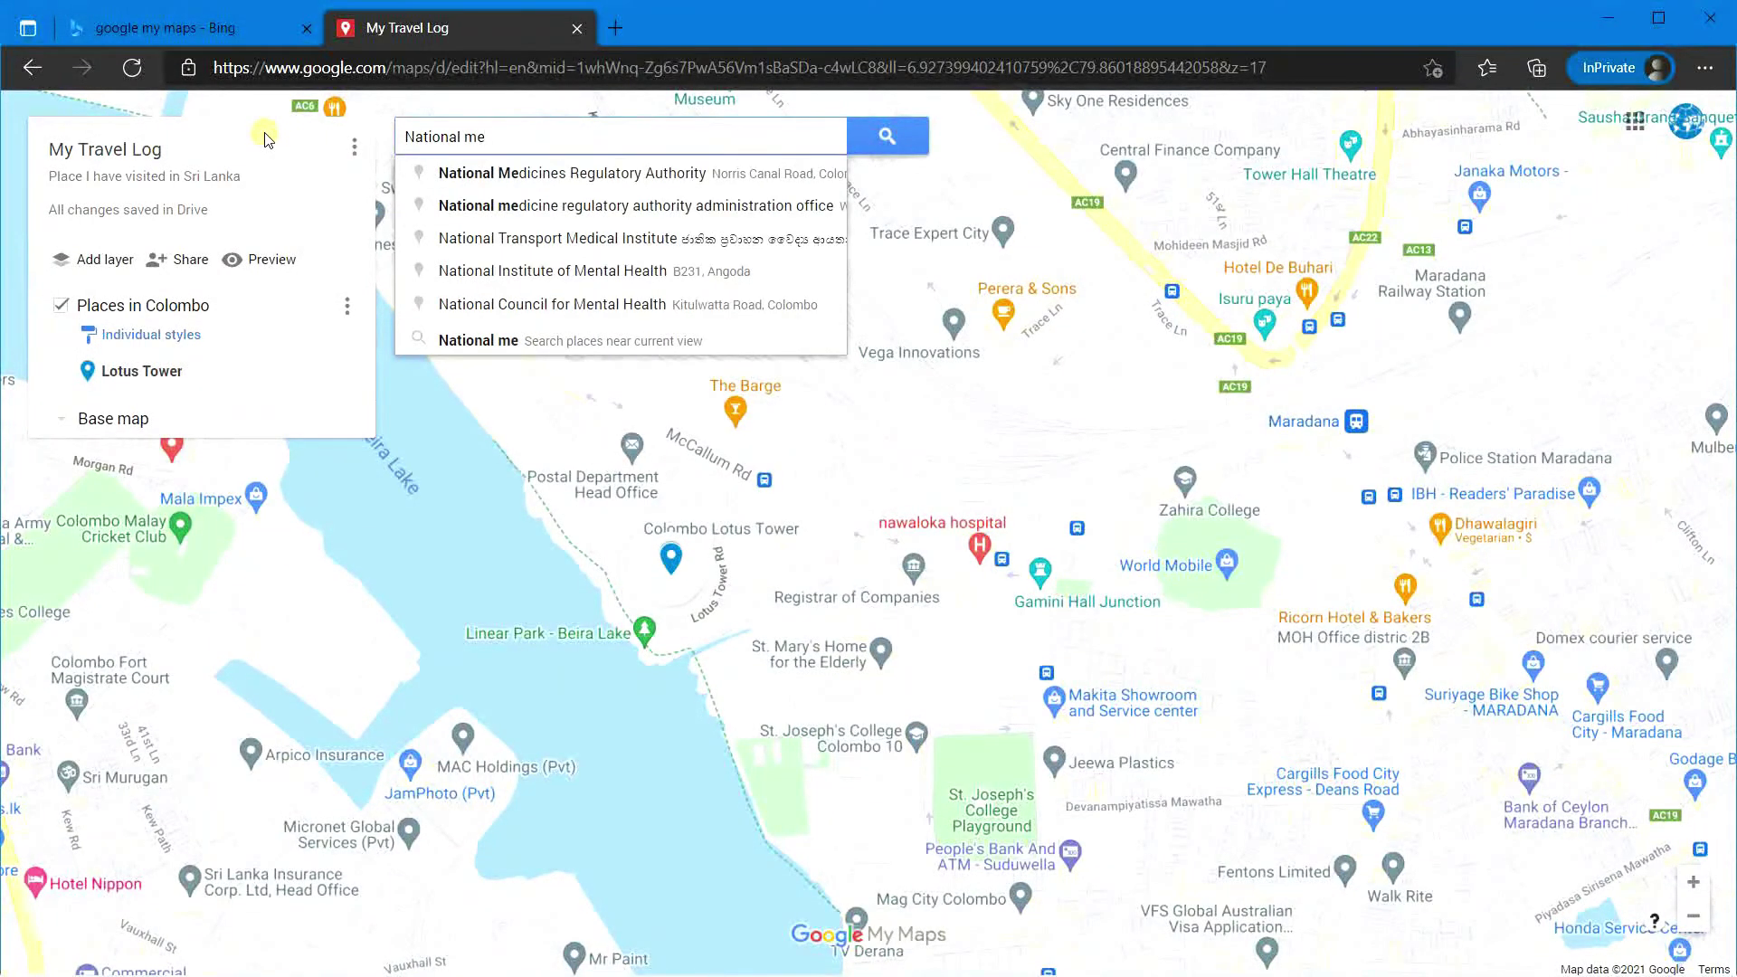
pyautogui.press('BackSpace')
pyautogui.write('use')
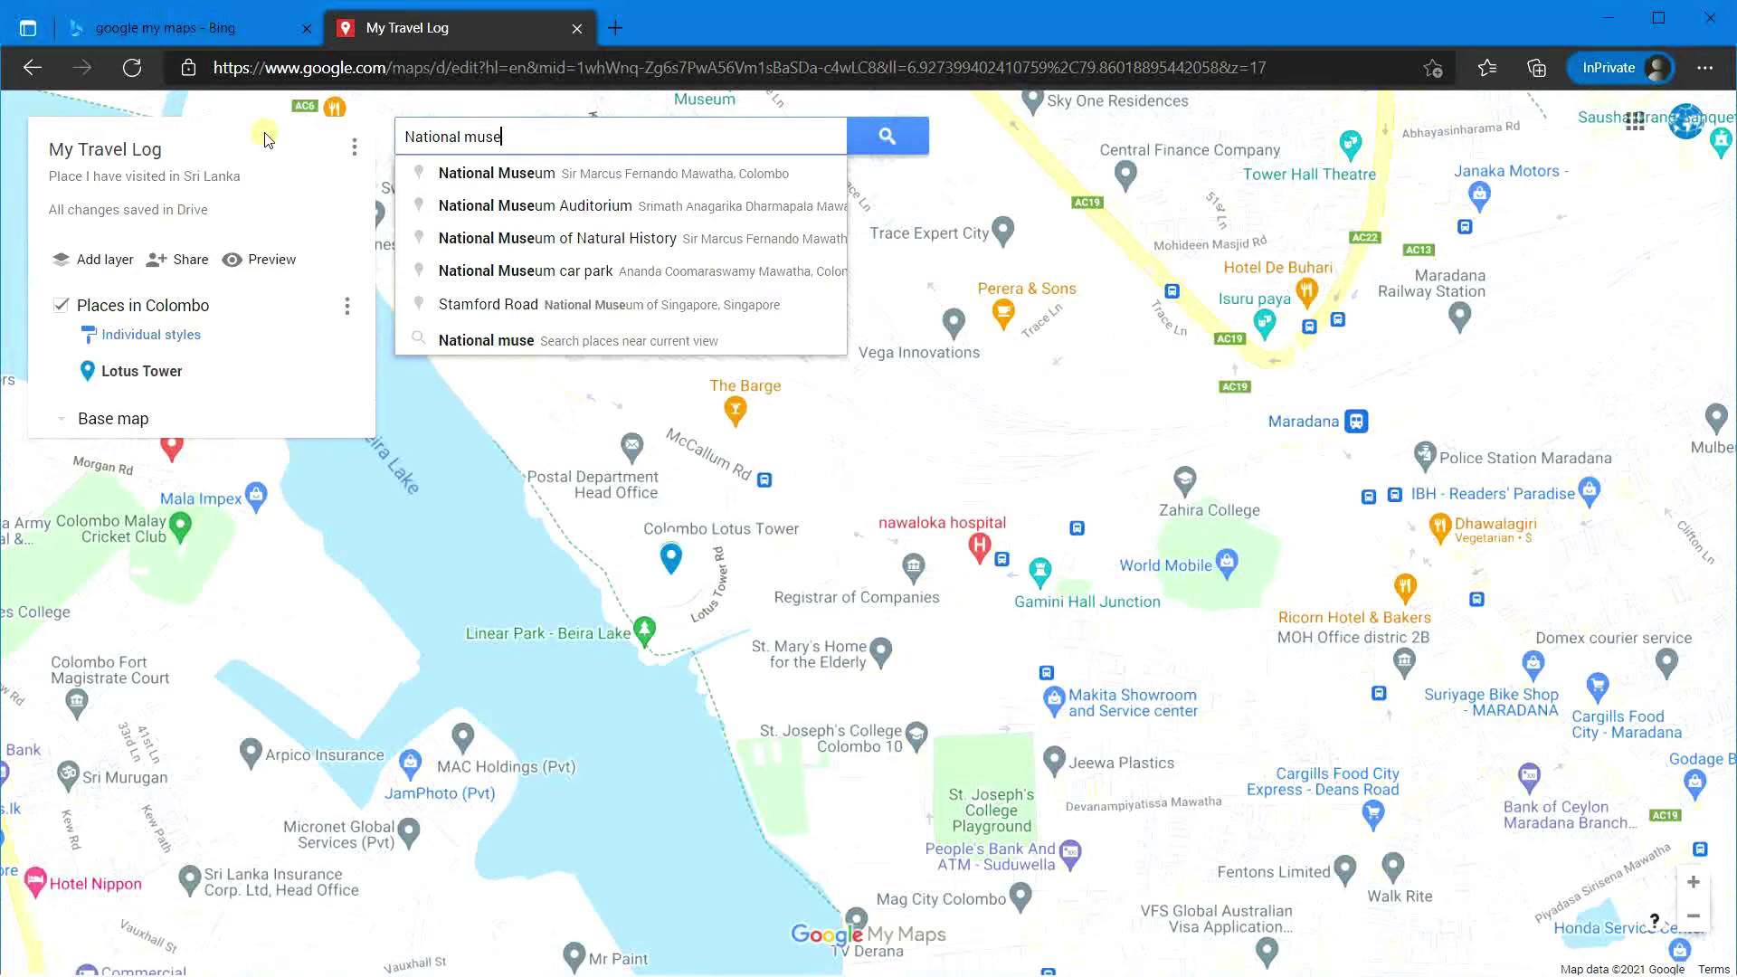
pyautogui.click(472, 173)
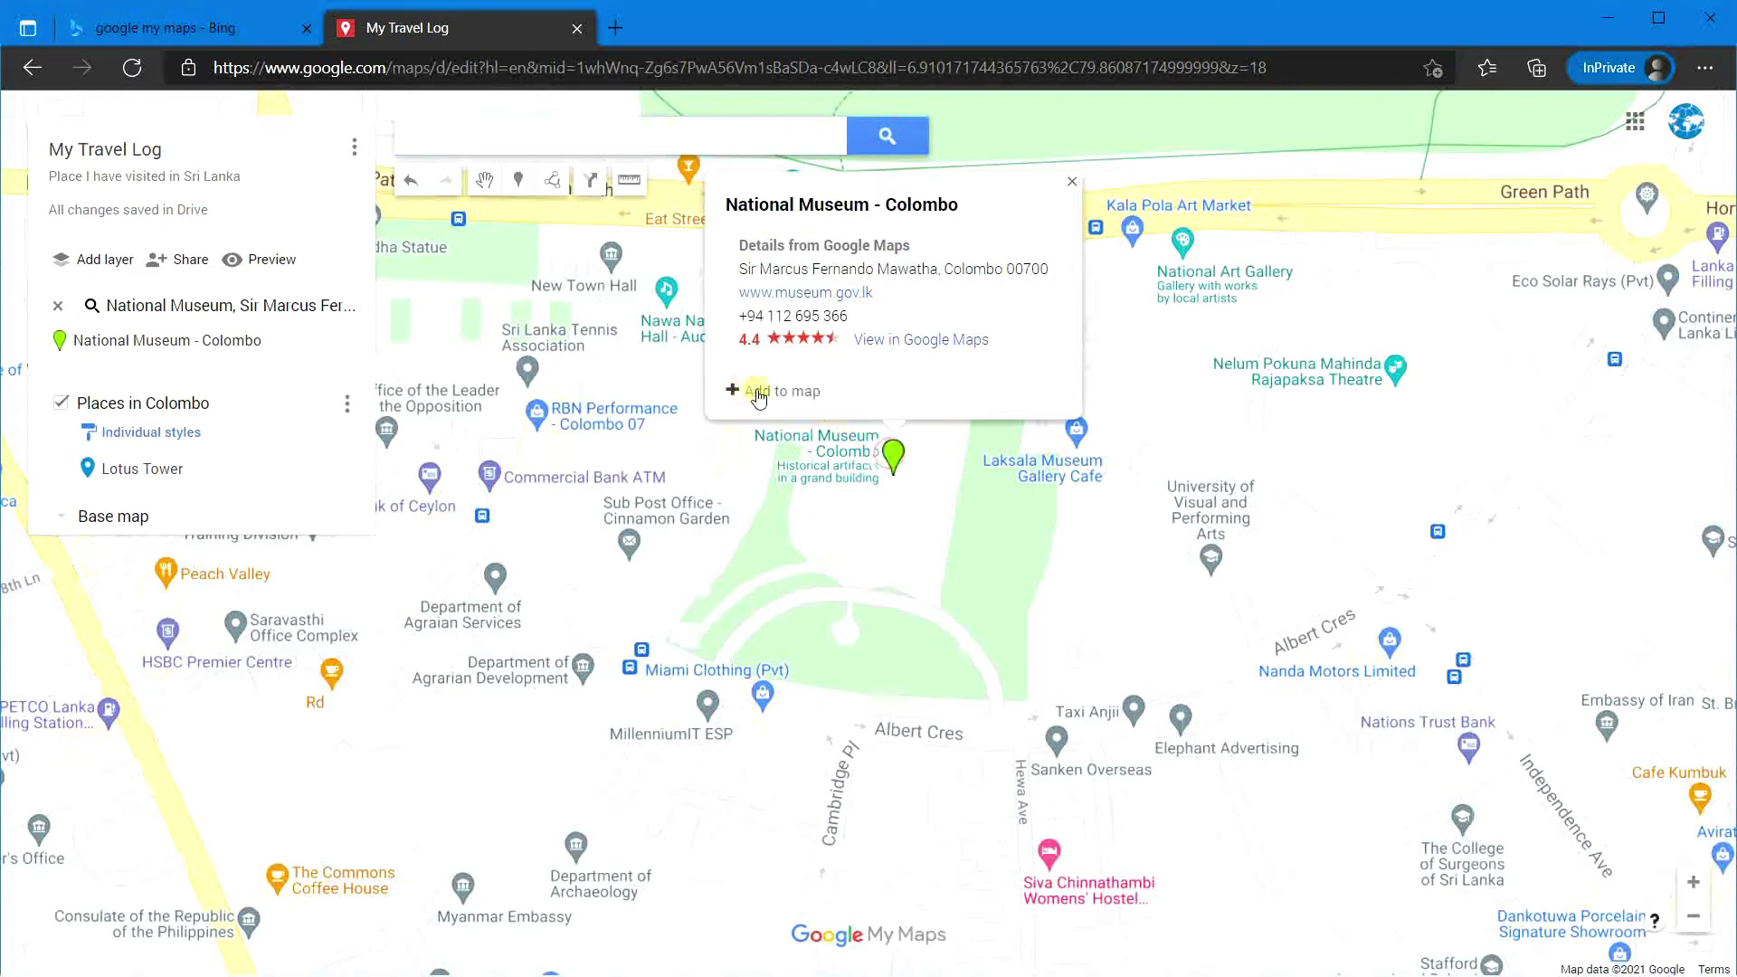
pyautogui.click(758, 393)
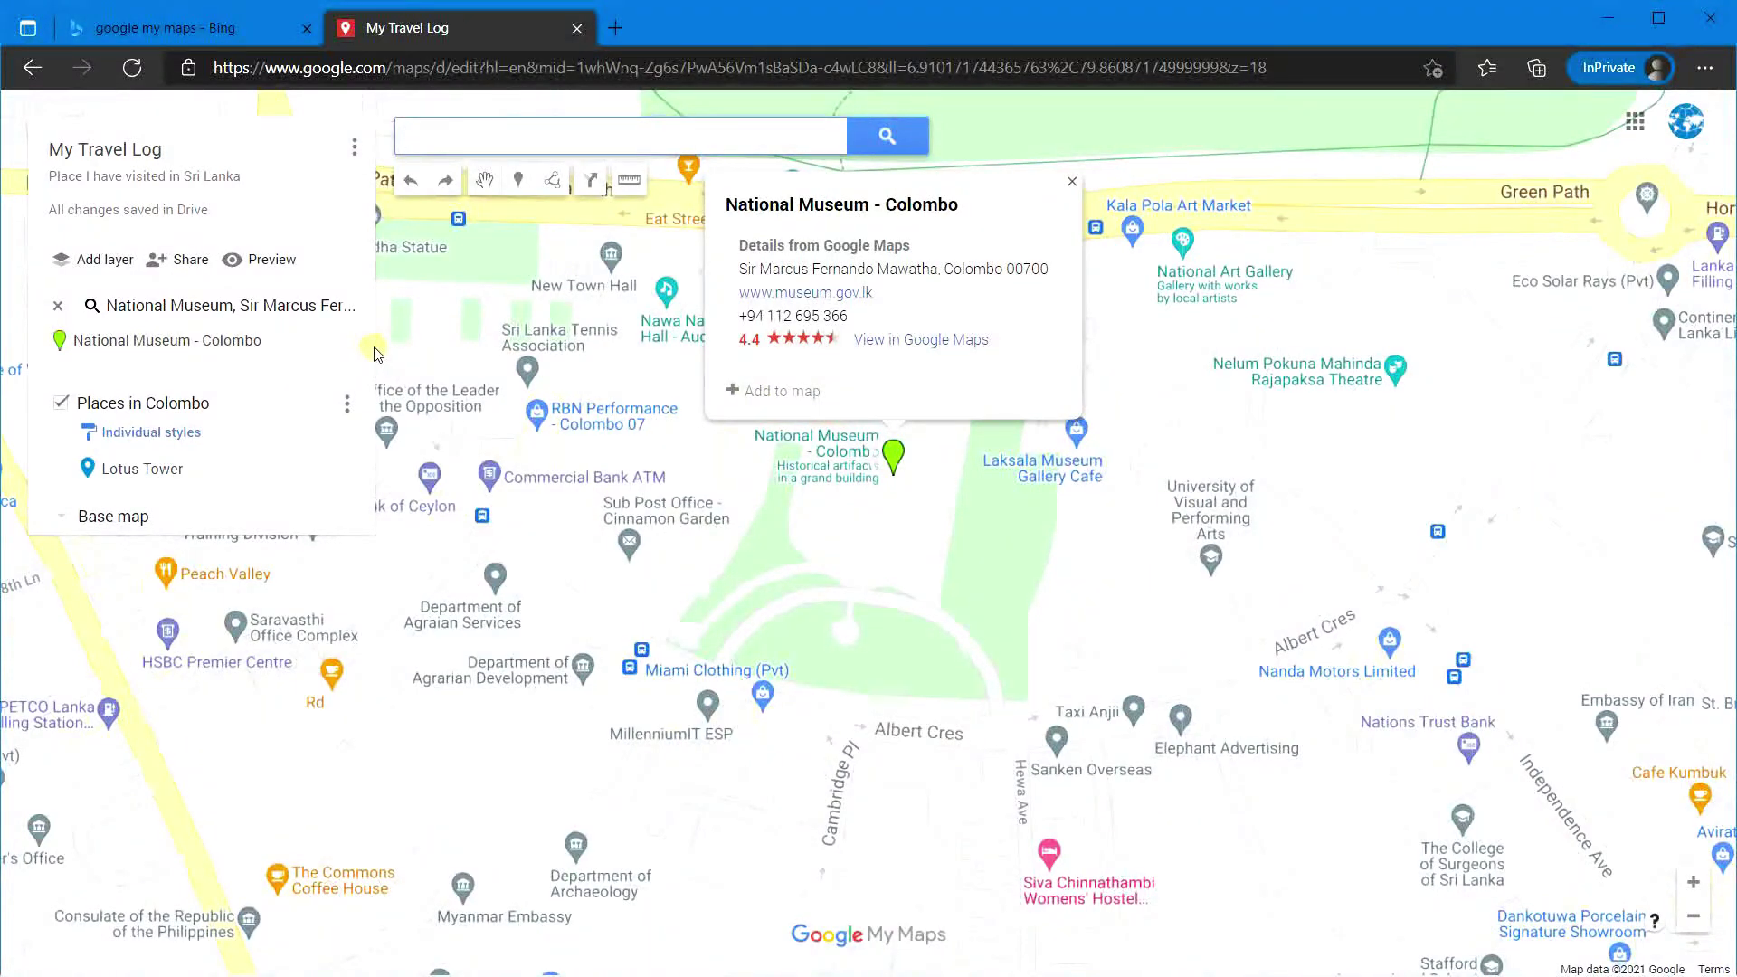
pyautogui.moveTo(342, 343)
pyautogui.click(339, 342)
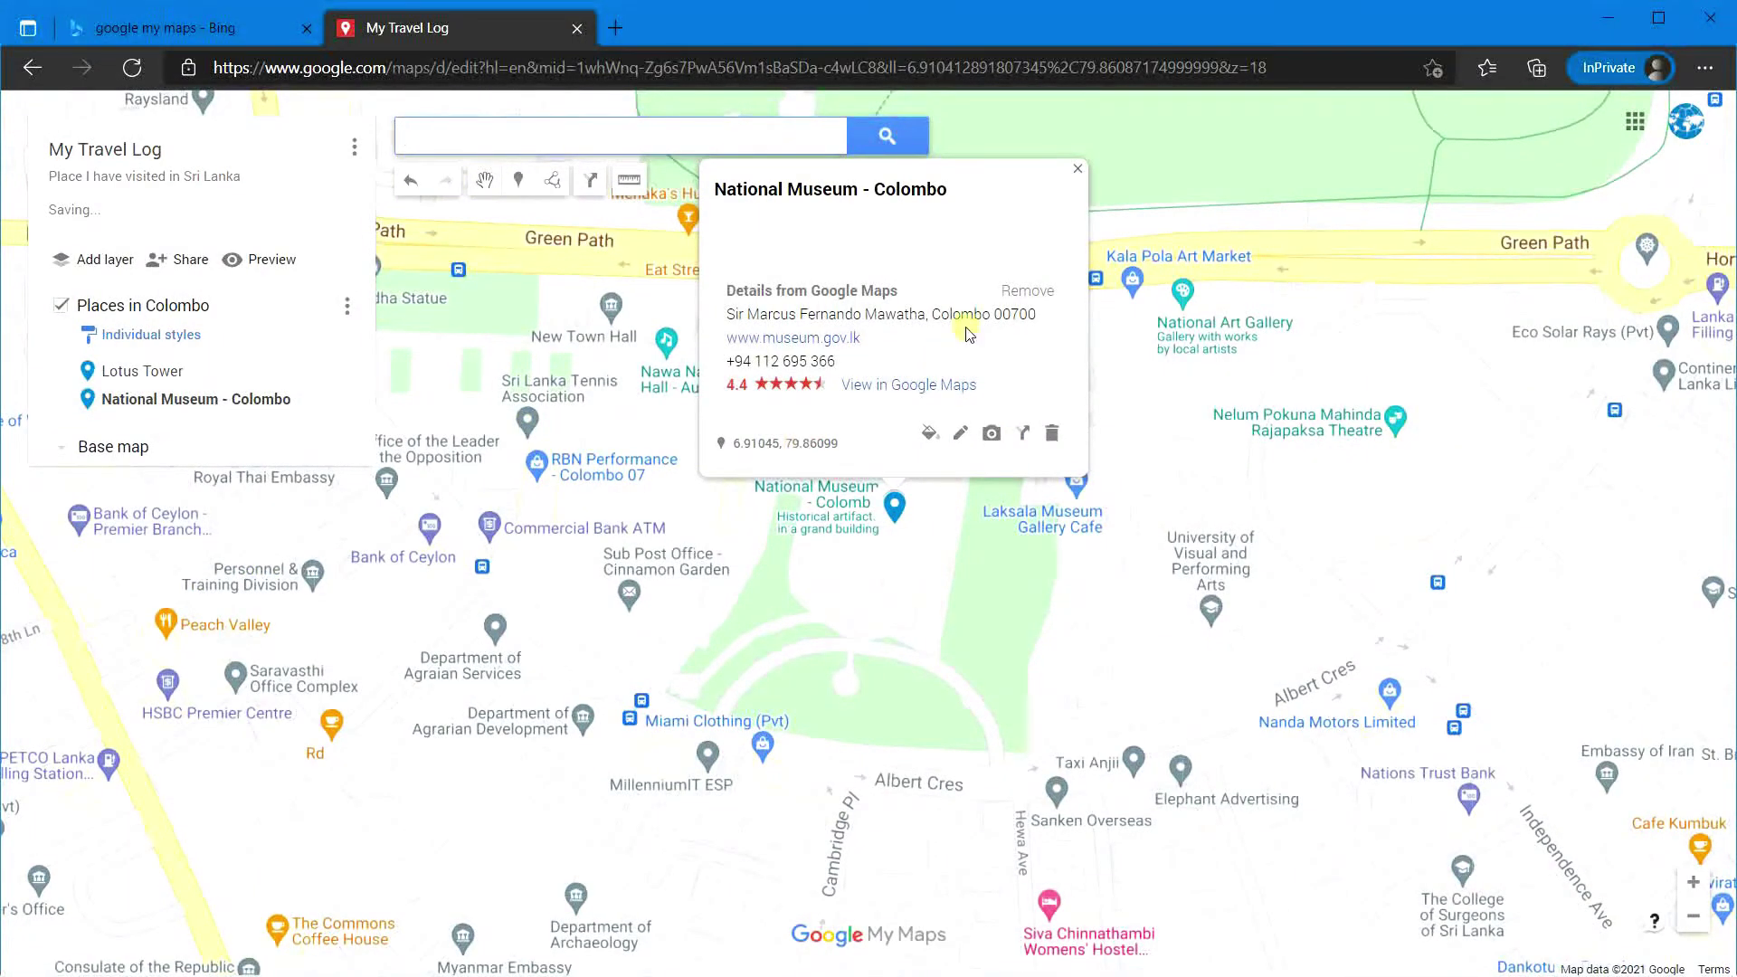
# Step: Rename the museum marker to 'National Museum' with description 'Cinnamon Garden'
pyautogui.click(1027, 290)
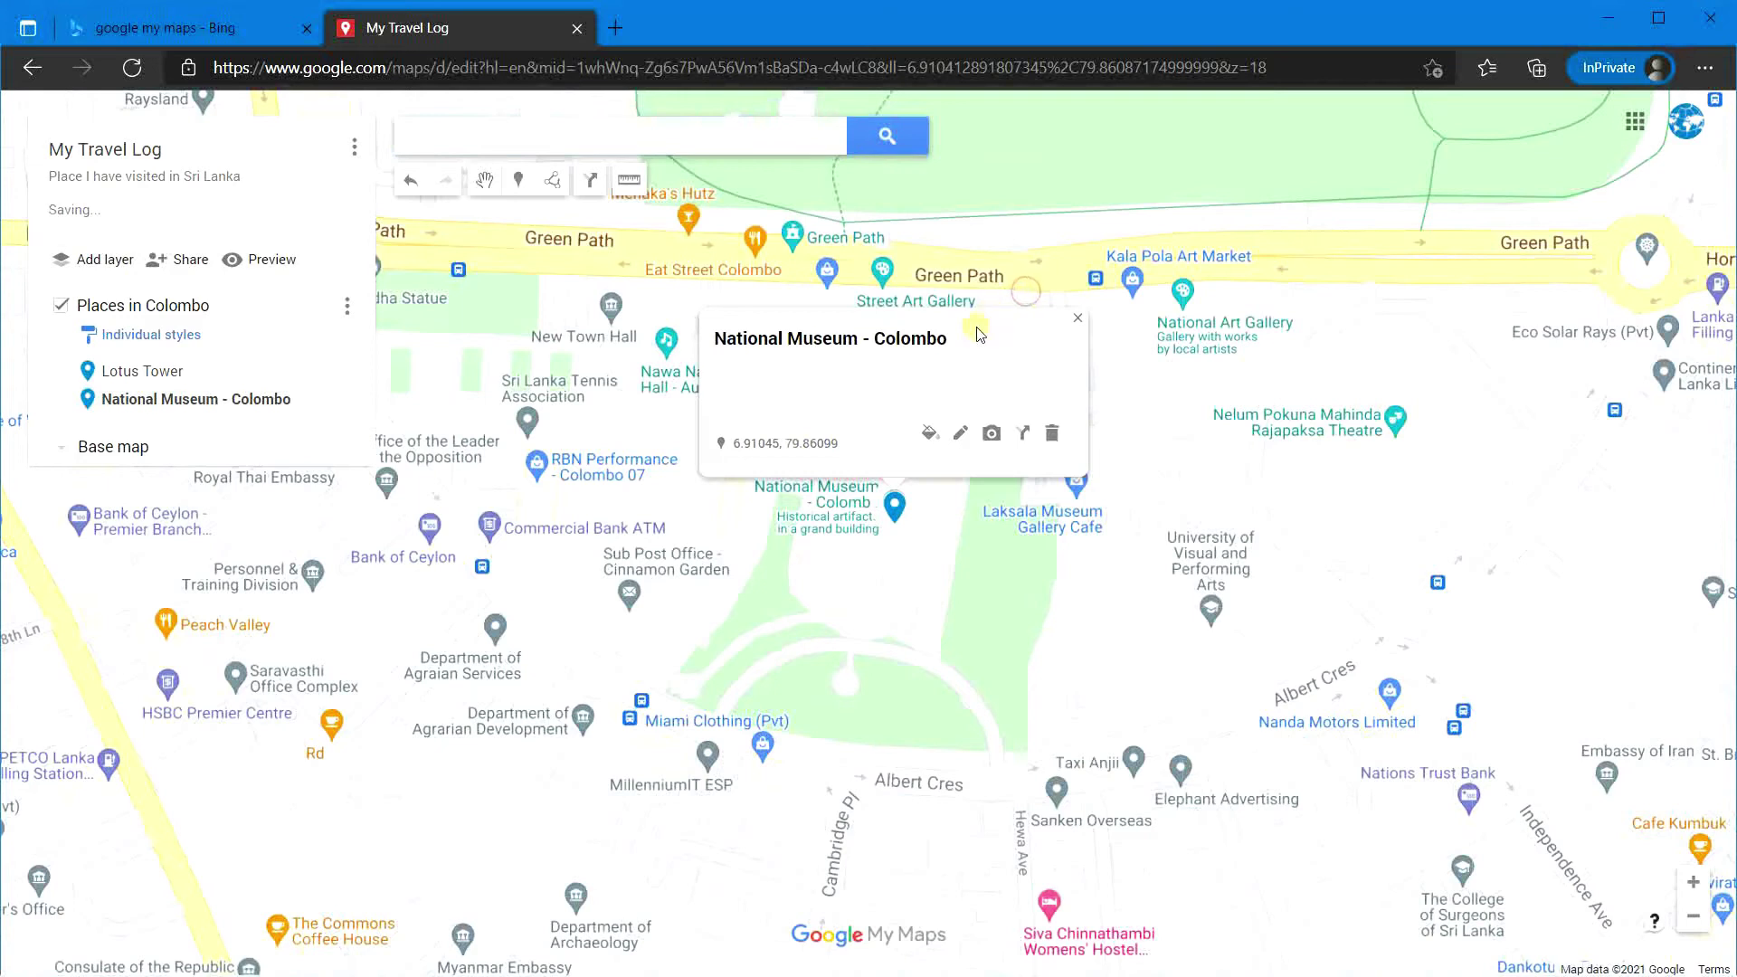
pyautogui.click(961, 440)
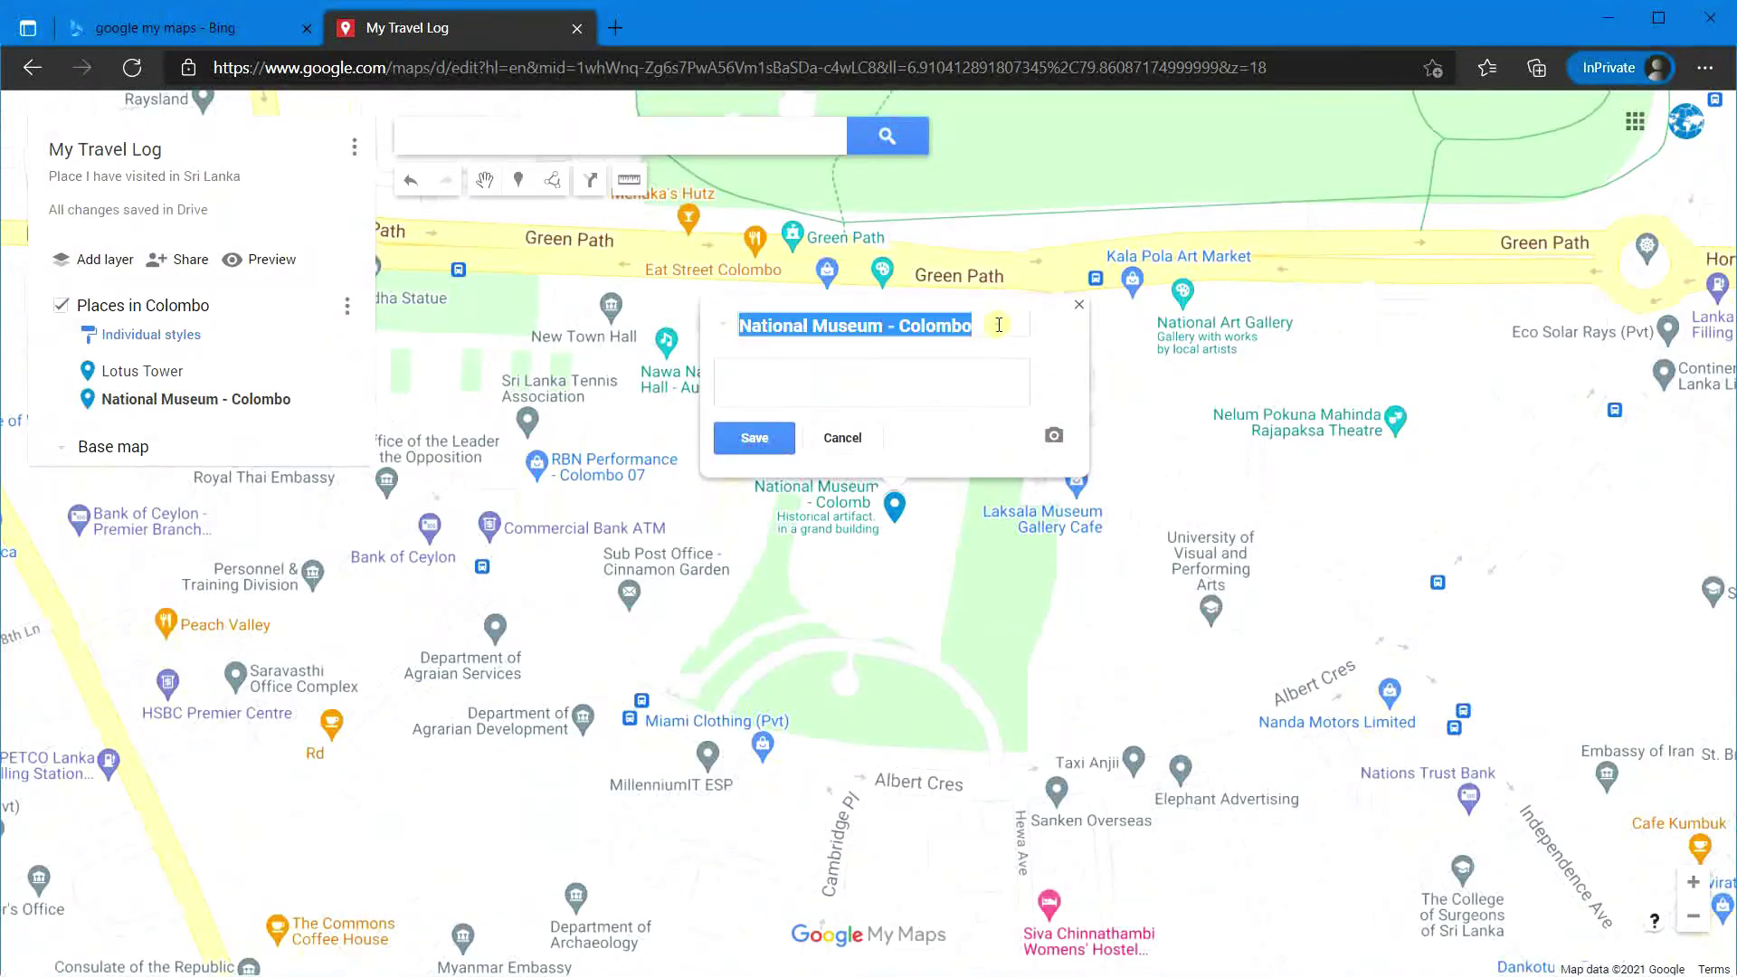
pyautogui.click(884, 327)
pyautogui.moveTo(884, 327); pyautogui.dragTo(1088, 335)
pyautogui.press('BackSpace')
pyautogui.press('Tab')
pyautogui.write('Cinnamon Garden')
pyautogui.click(754, 438)
# Step: Add Gangaramaya Temple from search and give it a description beginning 'Colpit'
pyautogui.click(566, 134)
pyautogui.write('Ga')
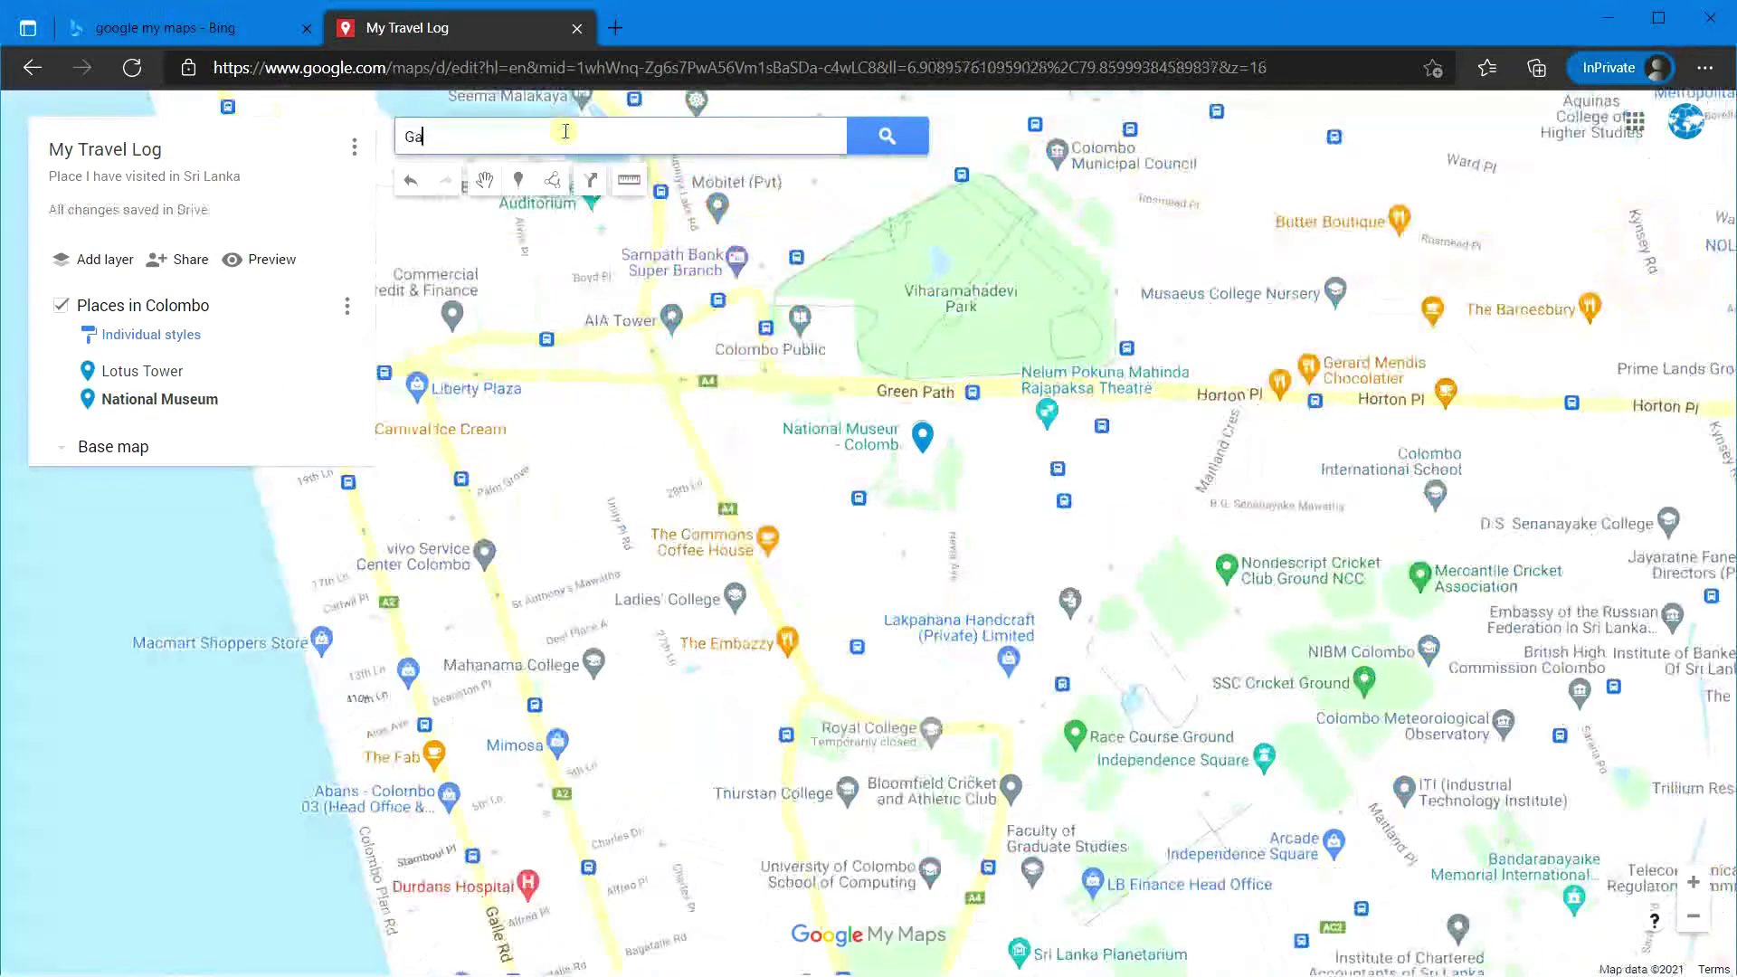
pyautogui.write('ngar')
pyautogui.click(566, 167)
pyautogui.click(735, 457)
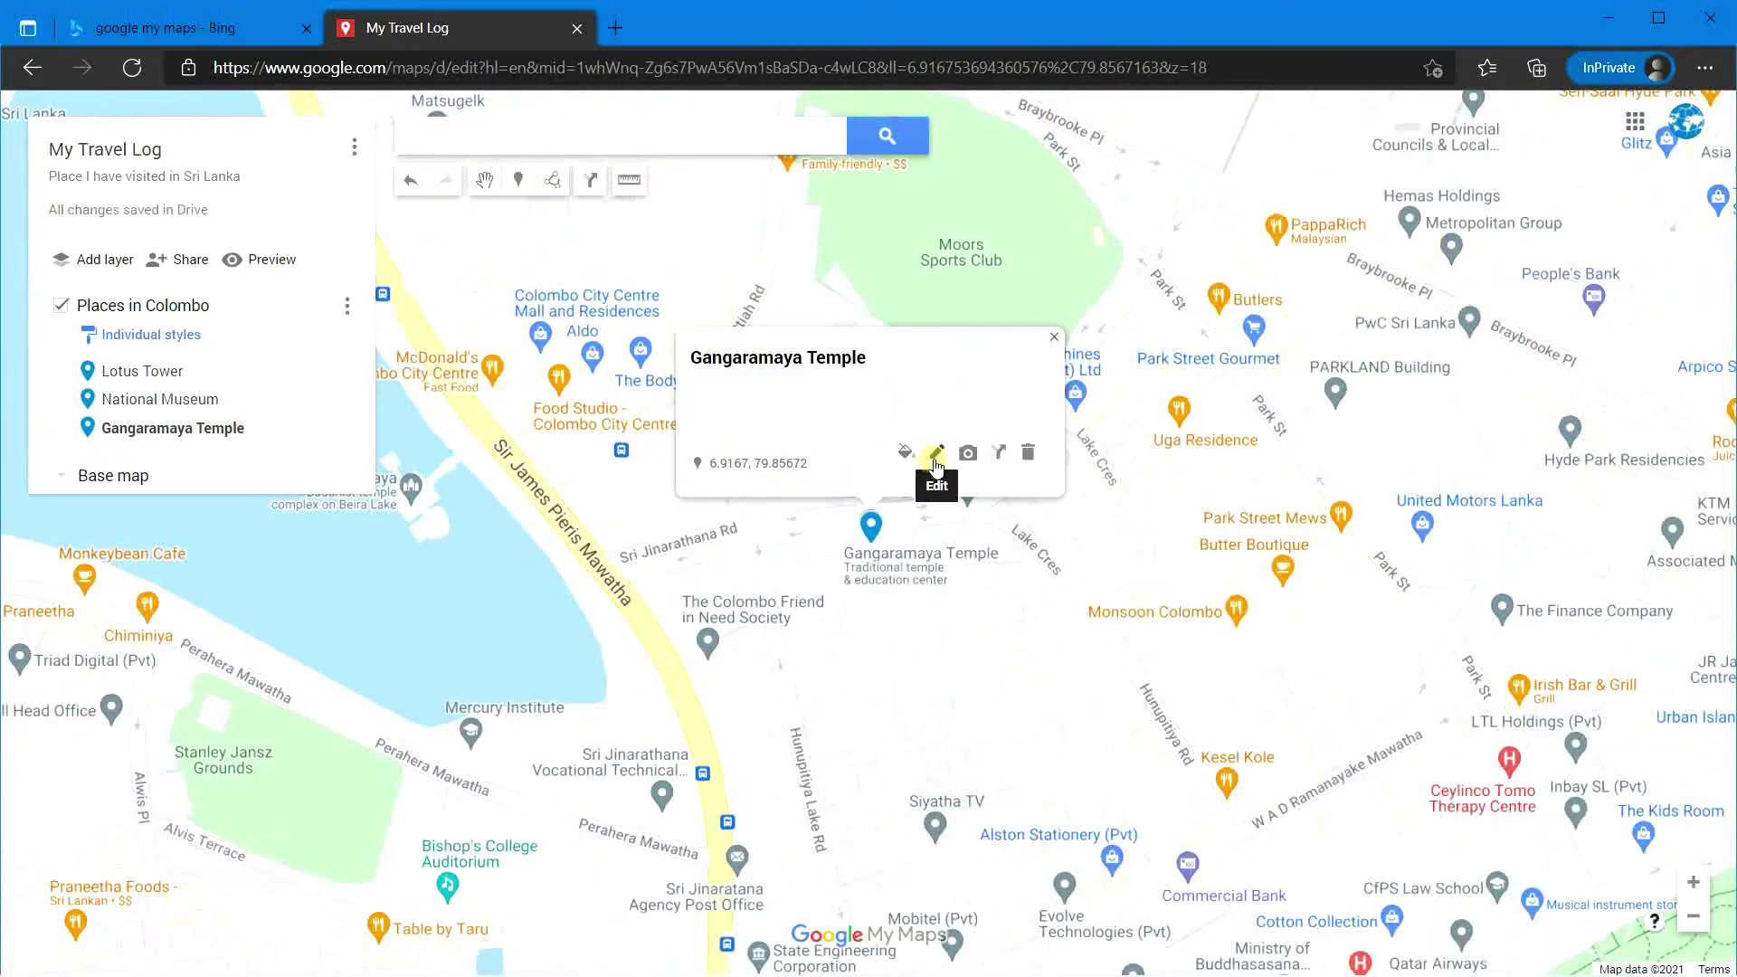
pyautogui.click(934, 454)
pyautogui.click(780, 530)
pyautogui.write('Colpit')
pyautogui.click(760, 590)
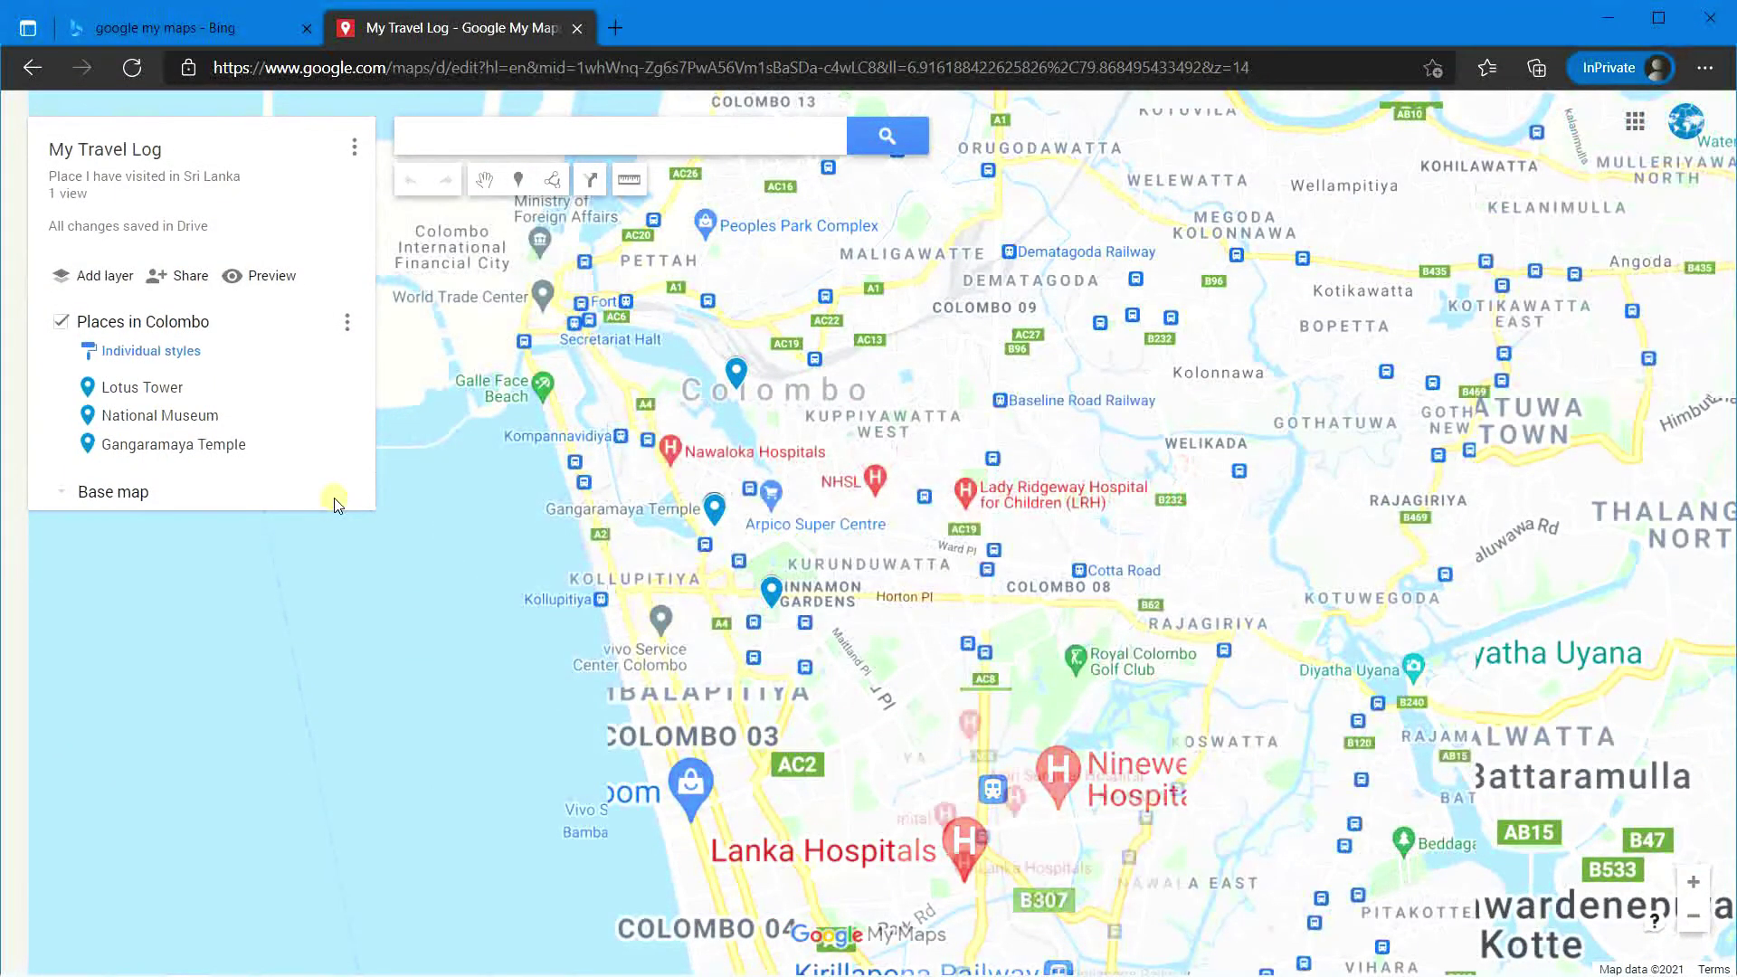
# Step: Give the Lotus Tower marker a yellow colour and a cocktail-glass icon
pyautogui.moveTo(288, 389)
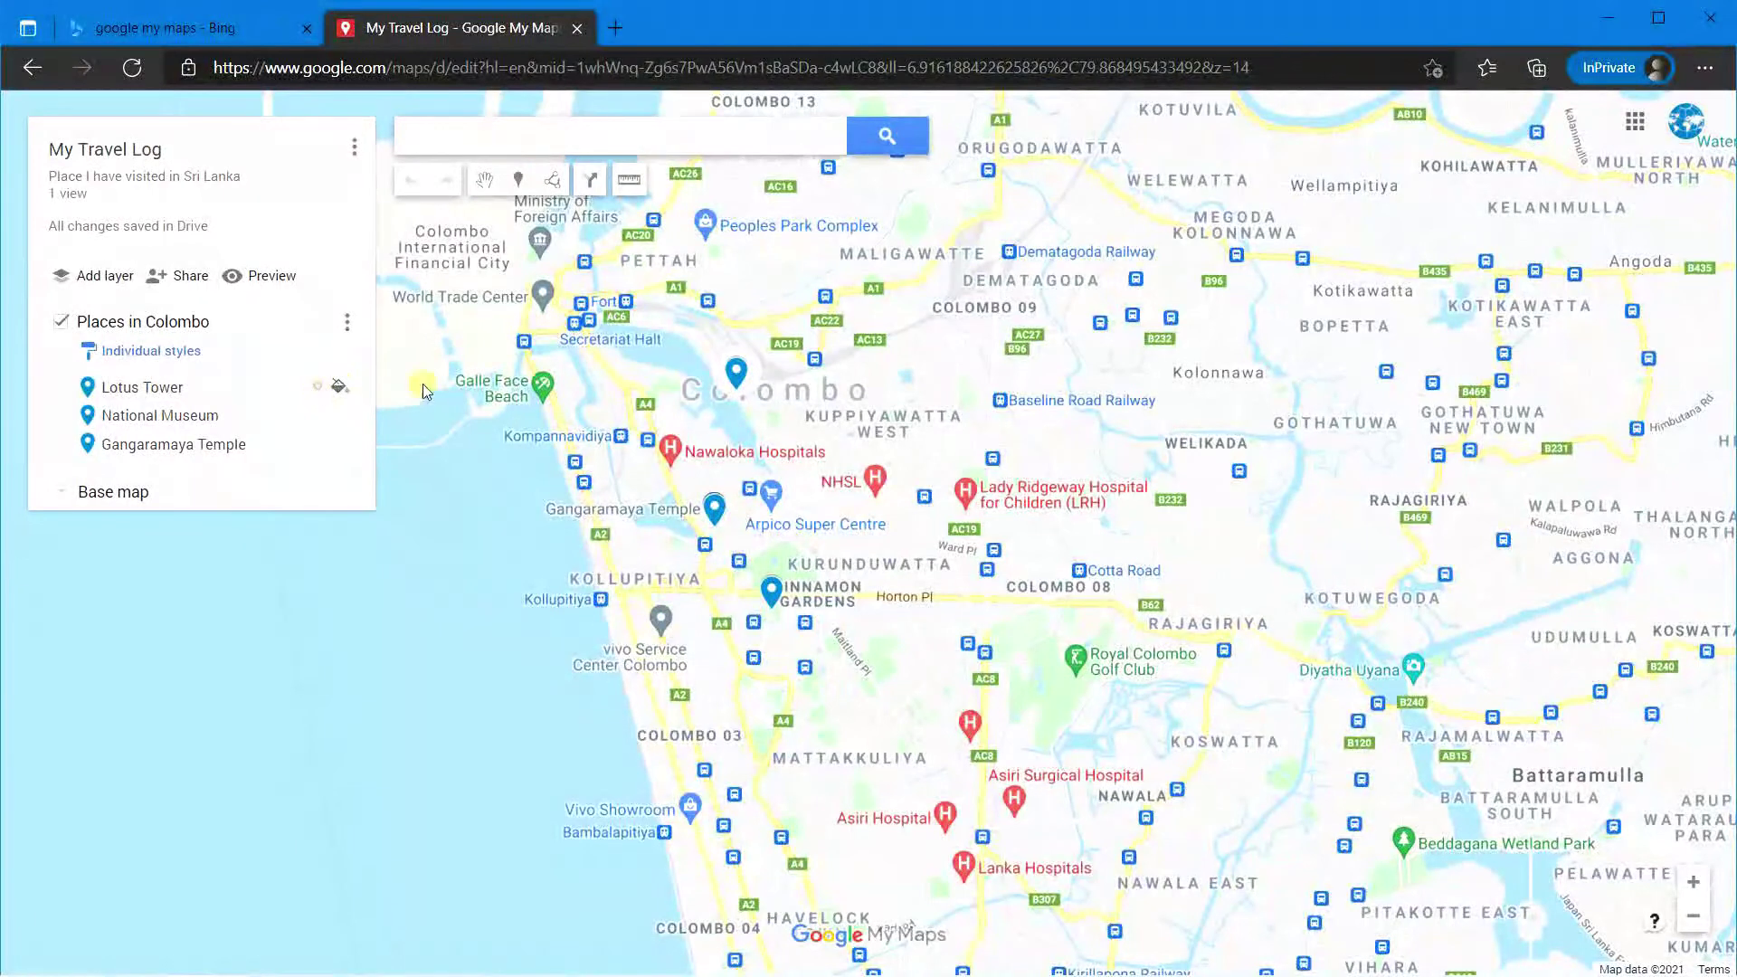
pyautogui.click(340, 392)
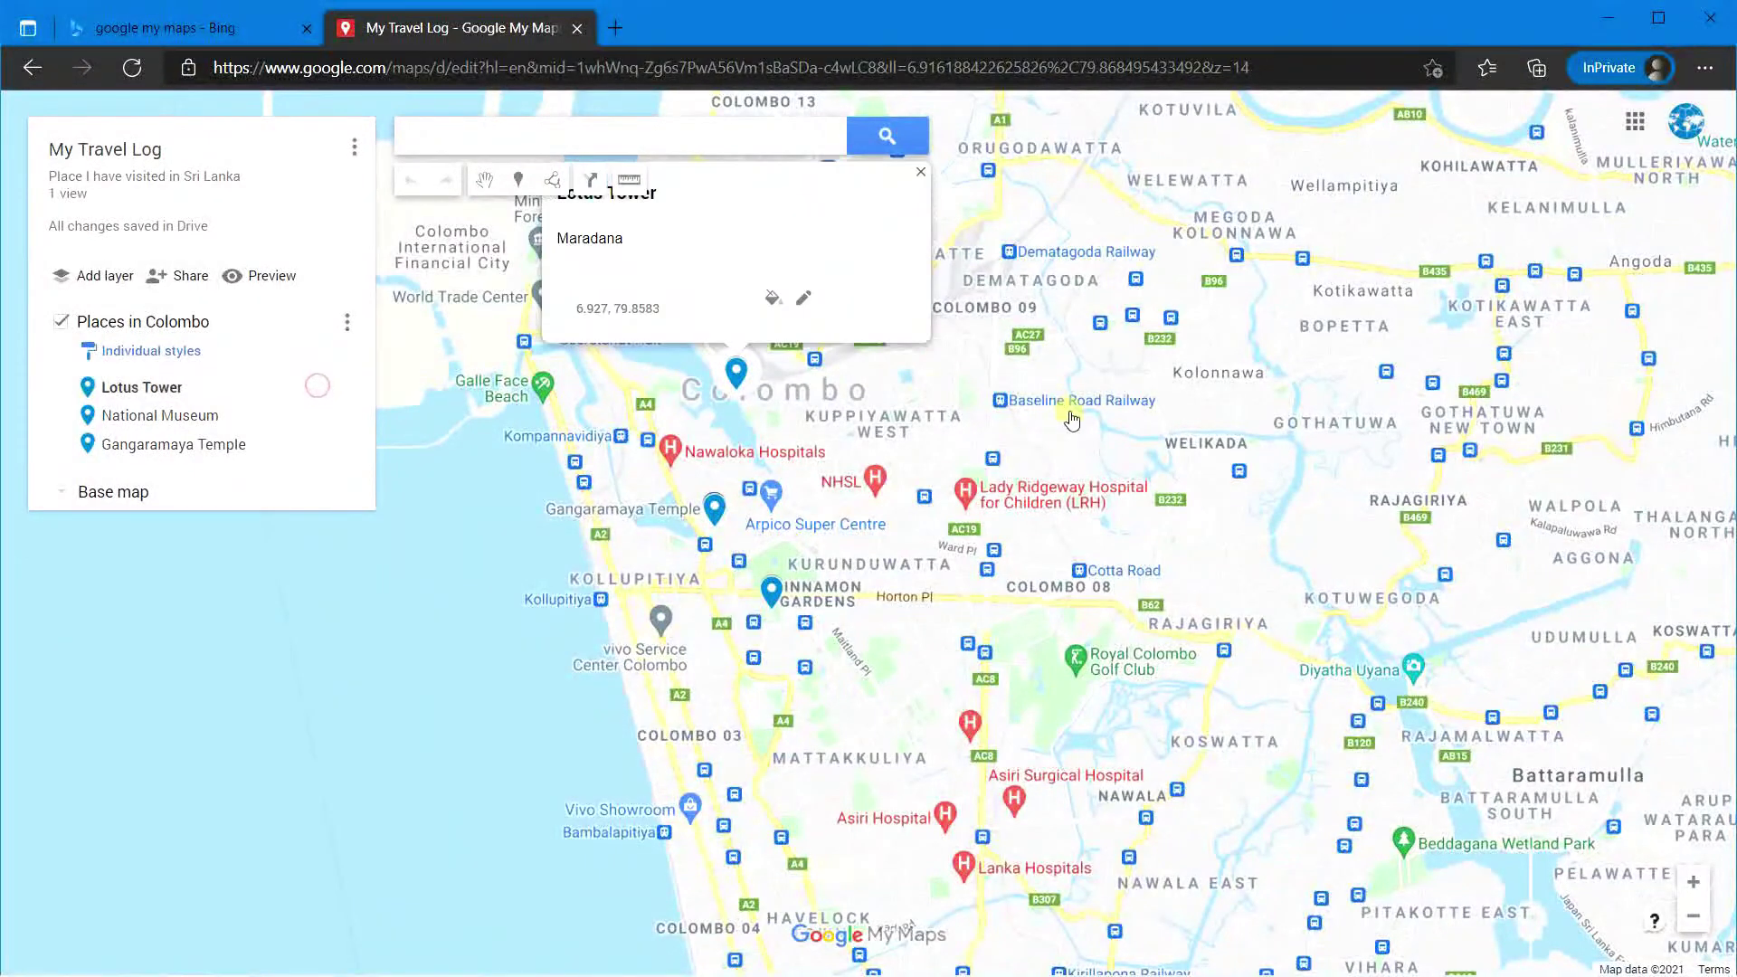
pyautogui.click(776, 303)
pyautogui.click(884, 317)
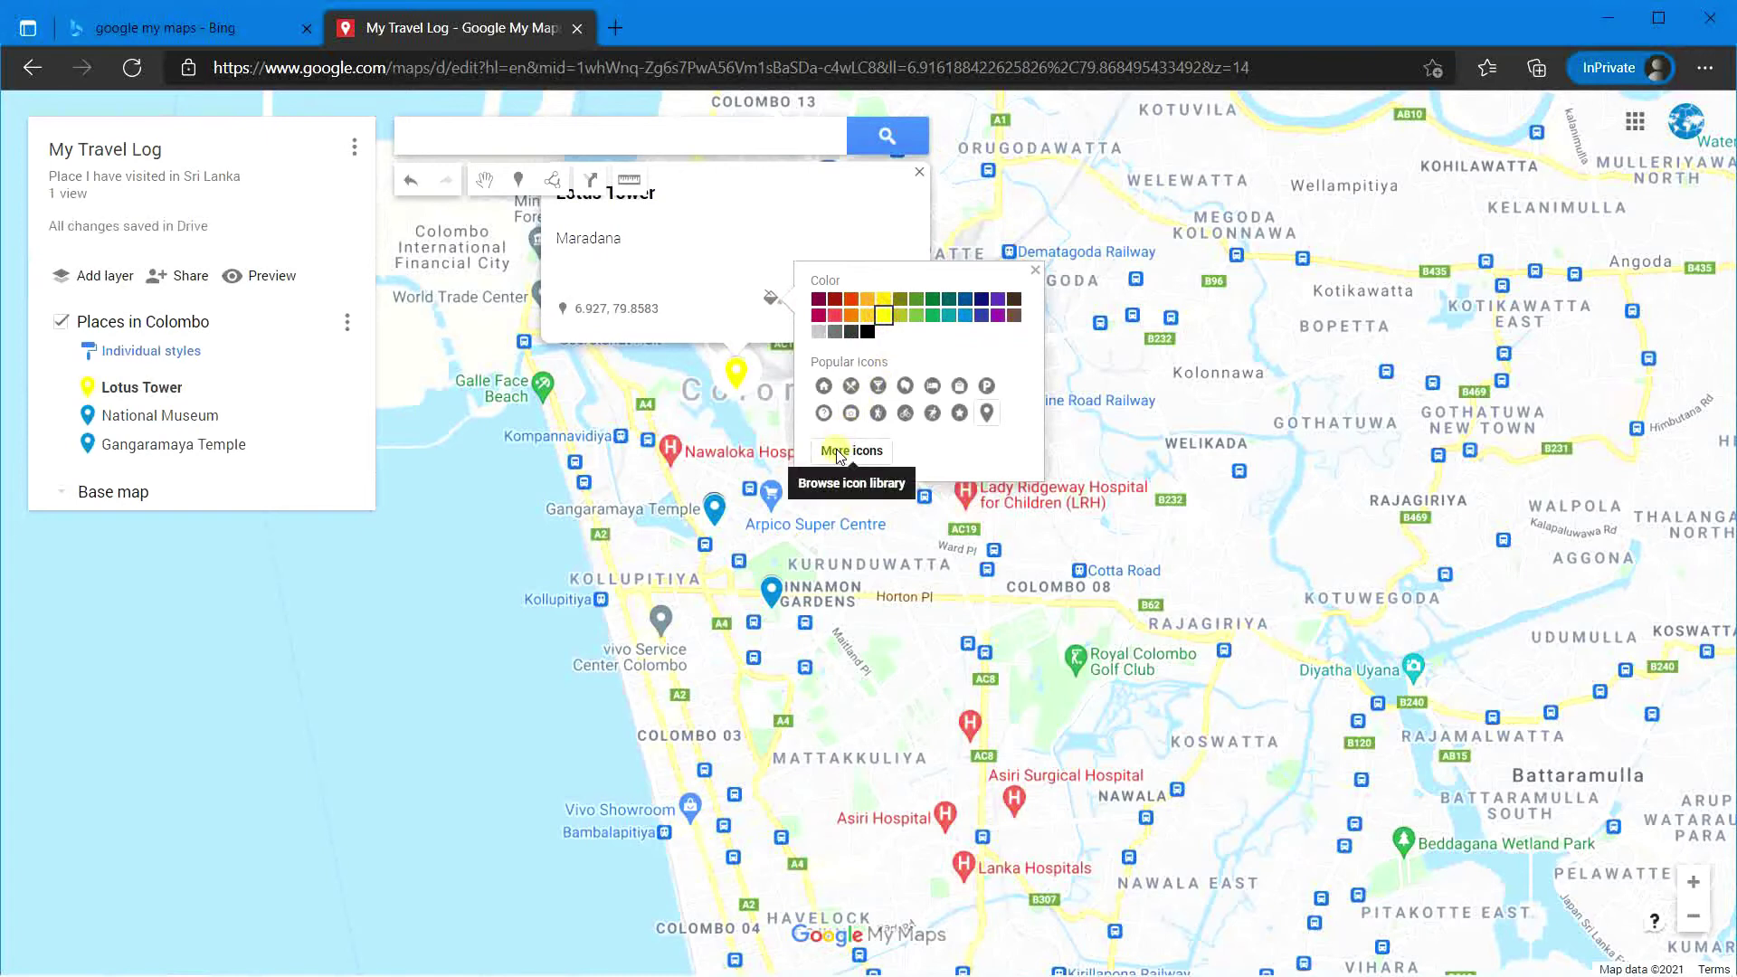
pyautogui.click(878, 387)
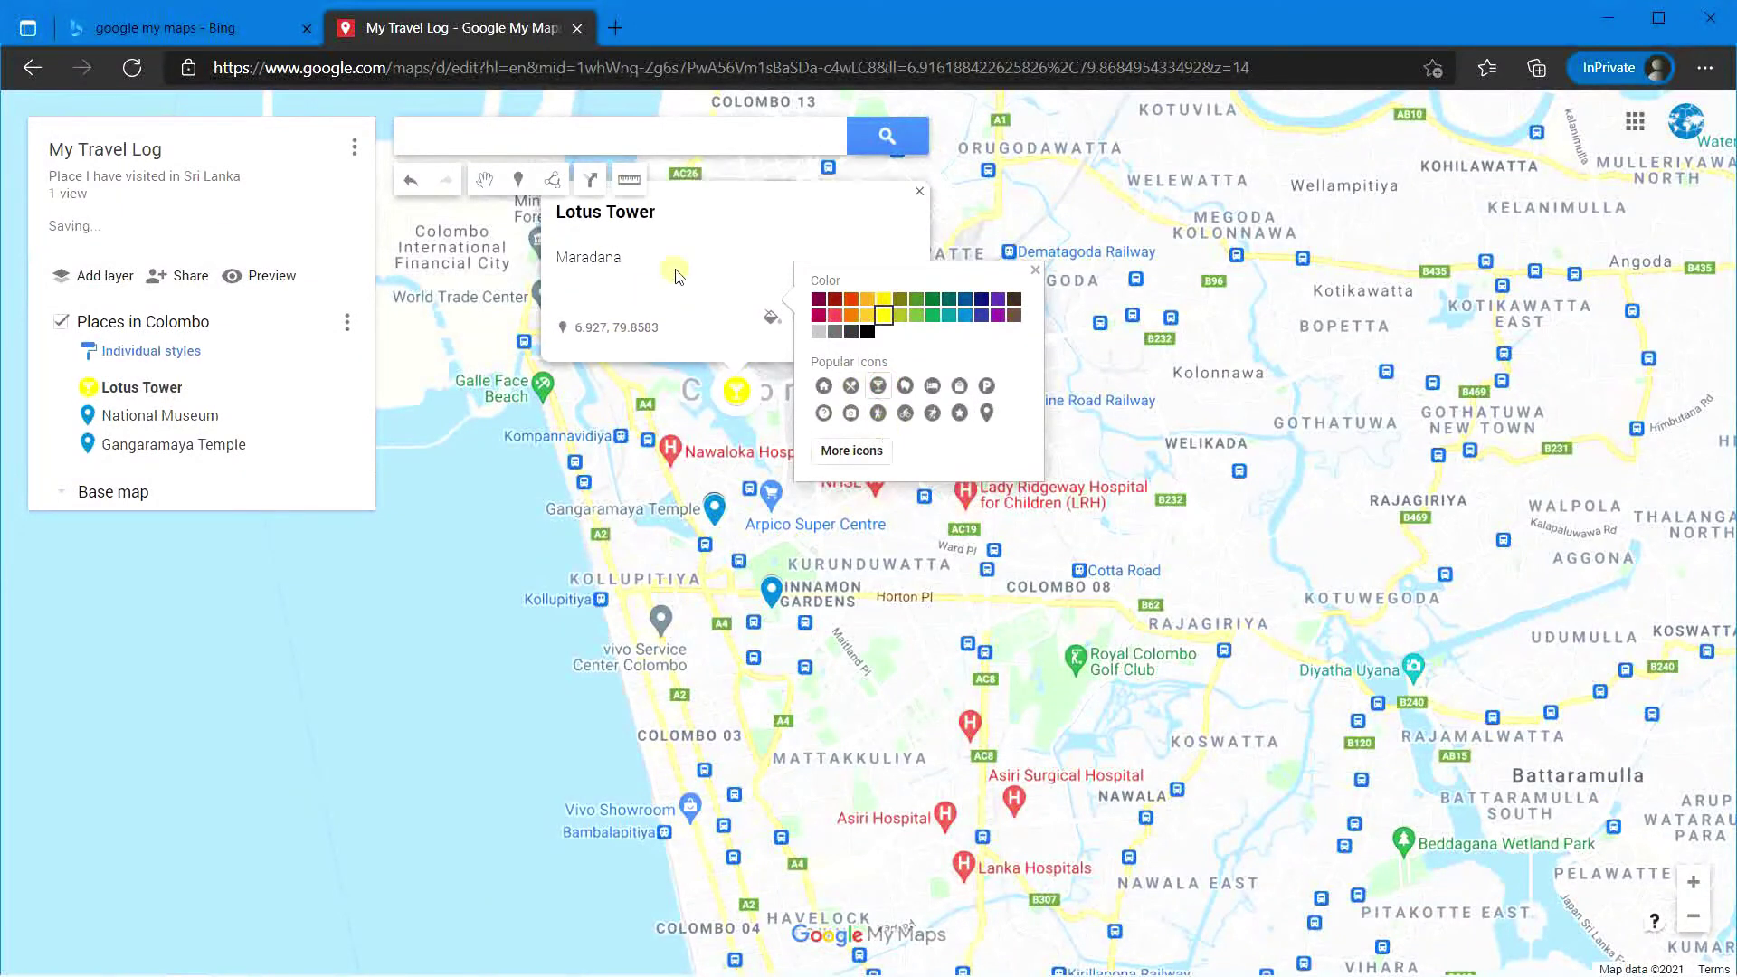
pyautogui.click(916, 197)
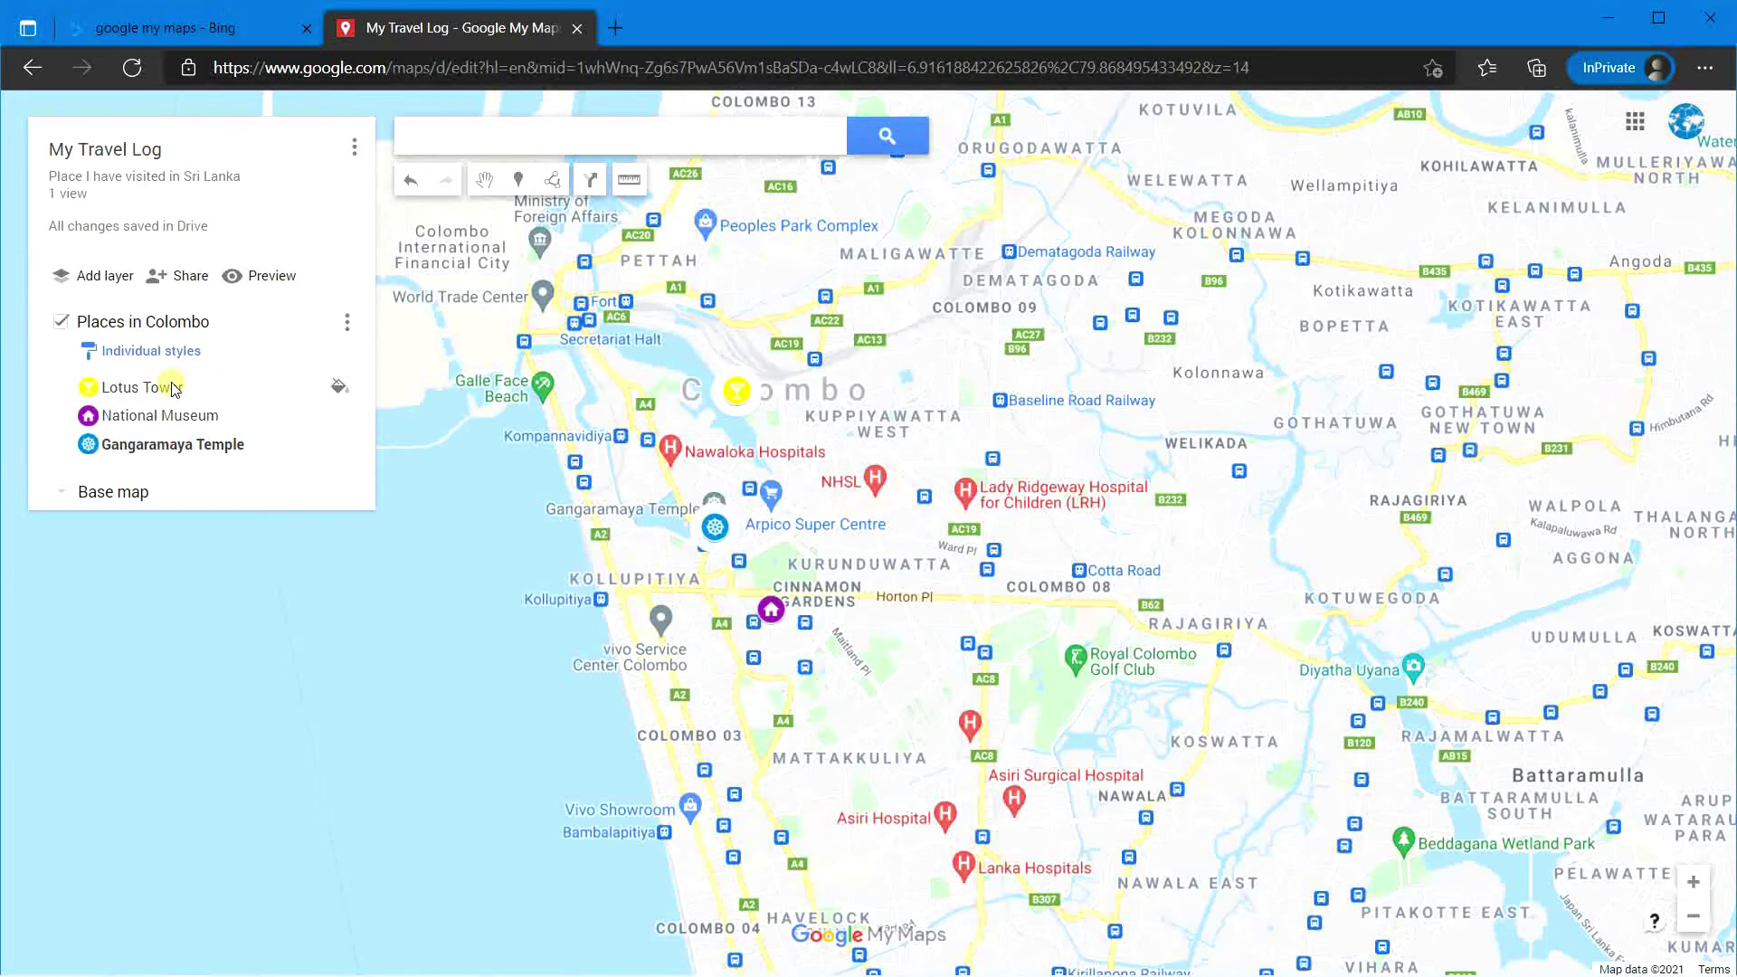
pyautogui.click(171, 387)
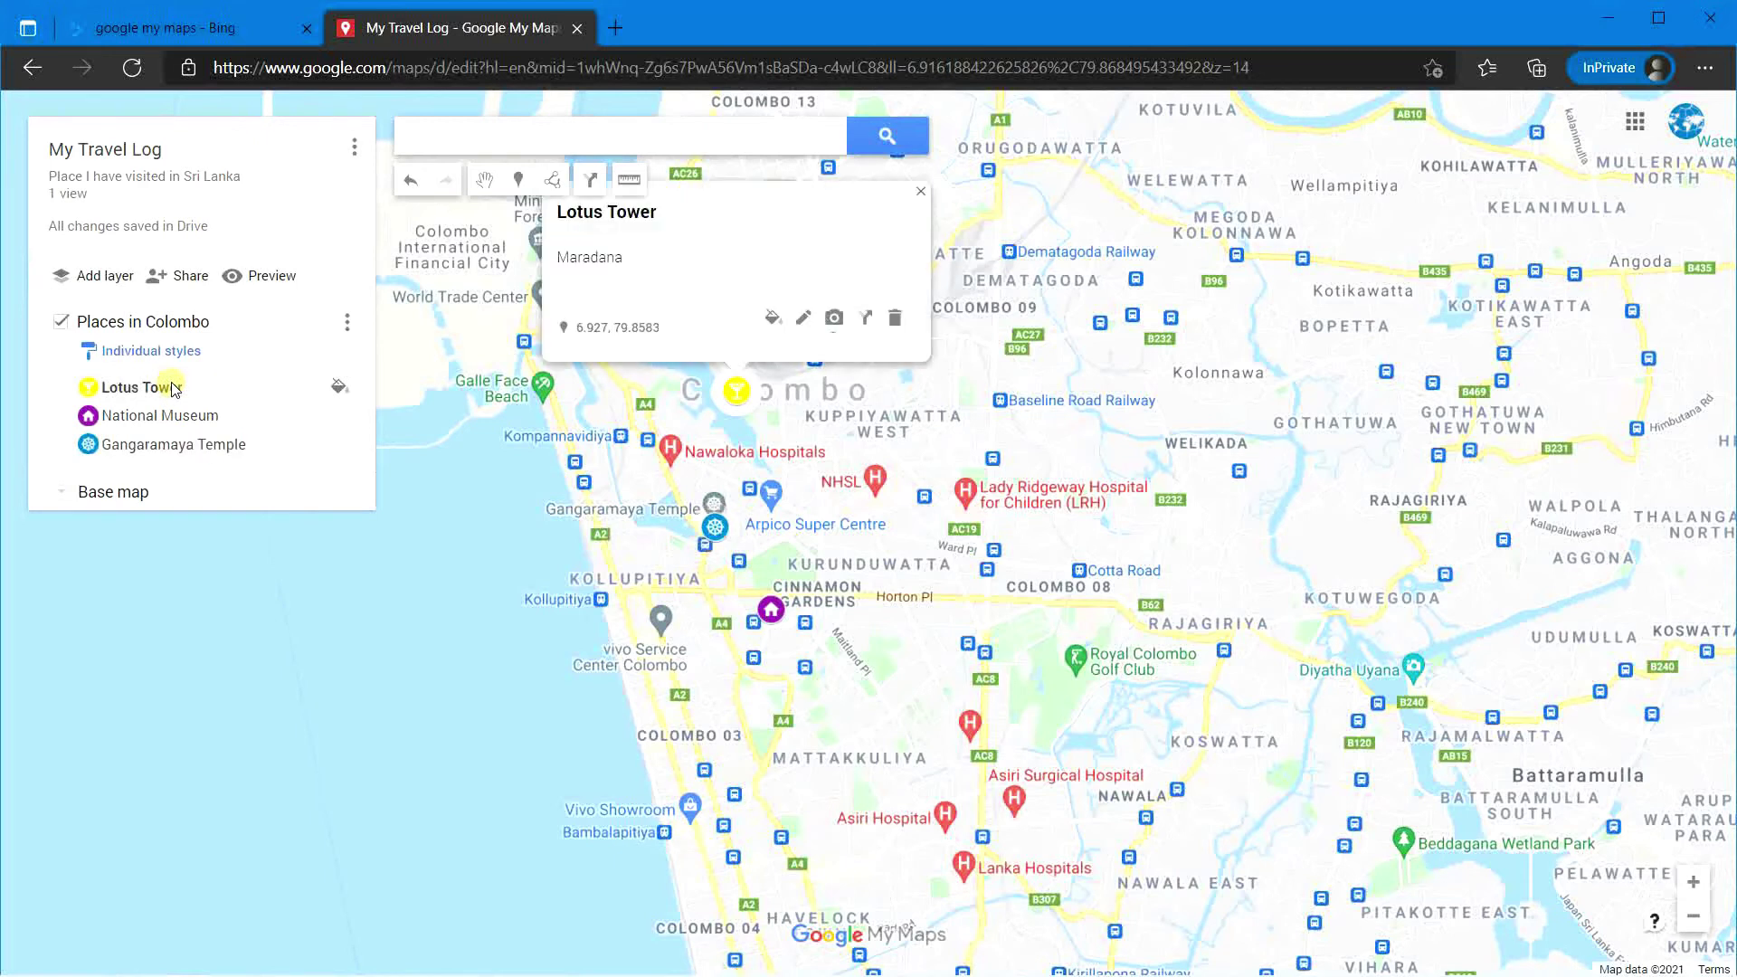
# Step: Attach an aerial photo from a Google Images search for 'lotus tower colombo' to the marker
pyautogui.click(833, 318)
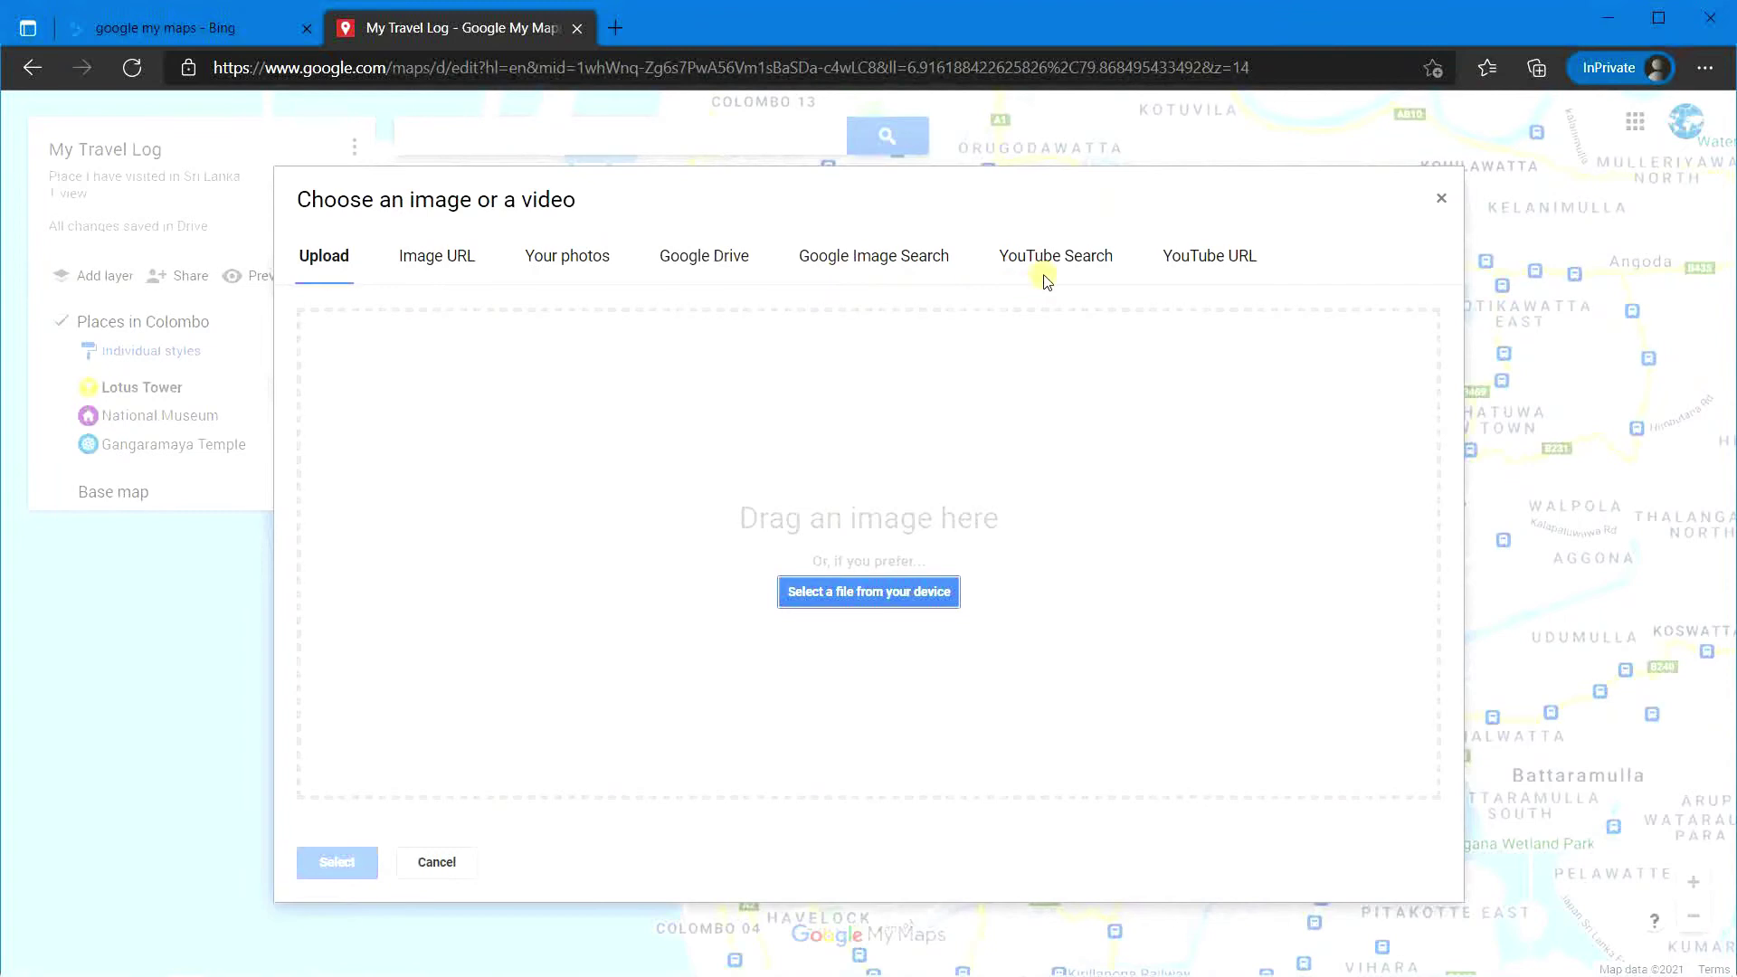
pyautogui.click(840, 261)
pyautogui.click(408, 317)
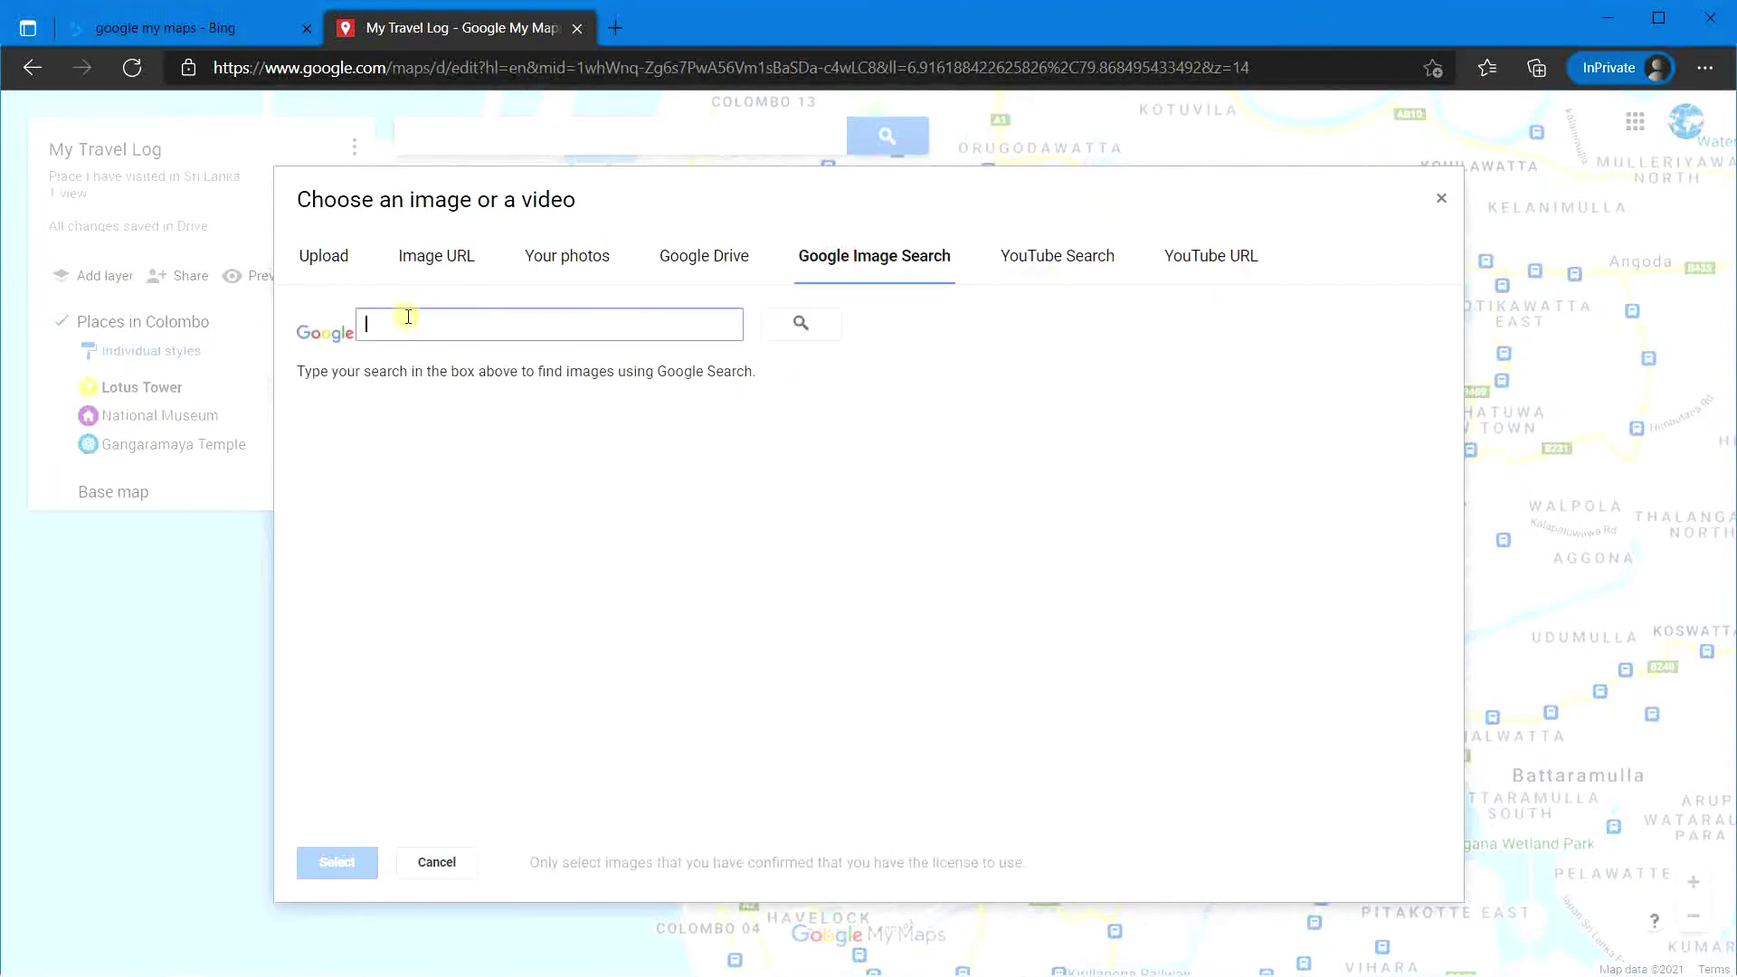
pyautogui.write('lotus')
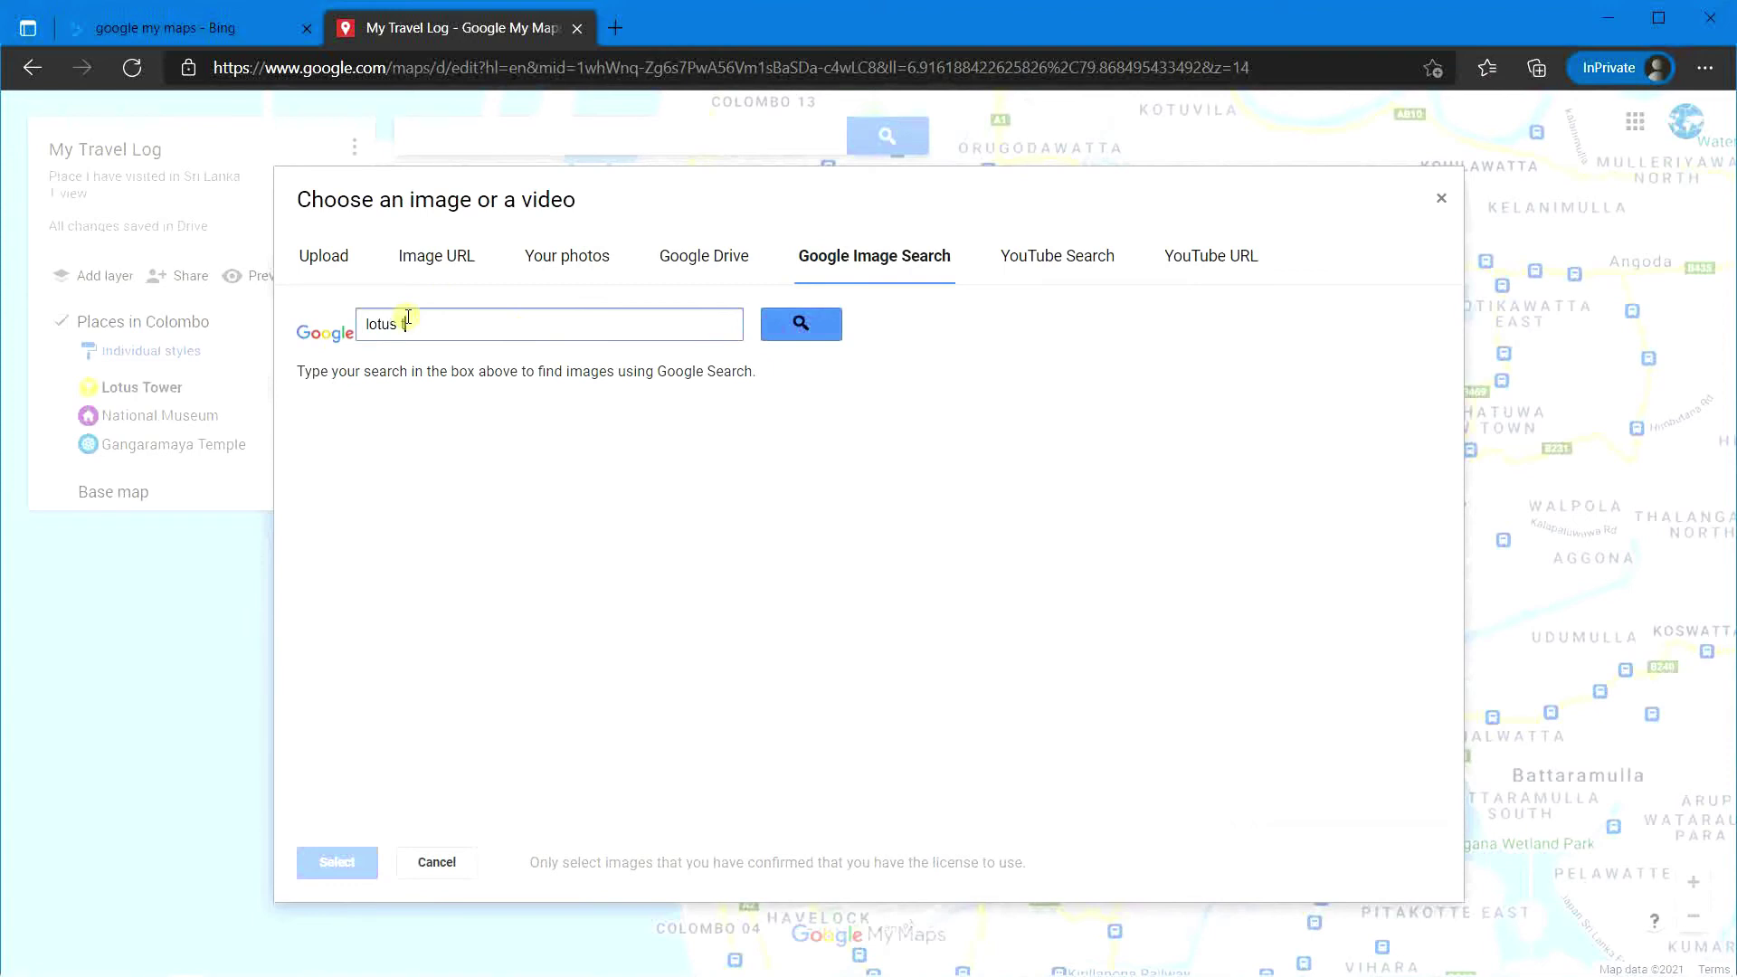
pyautogui.write(' tower colombo')
pyautogui.press('Return')
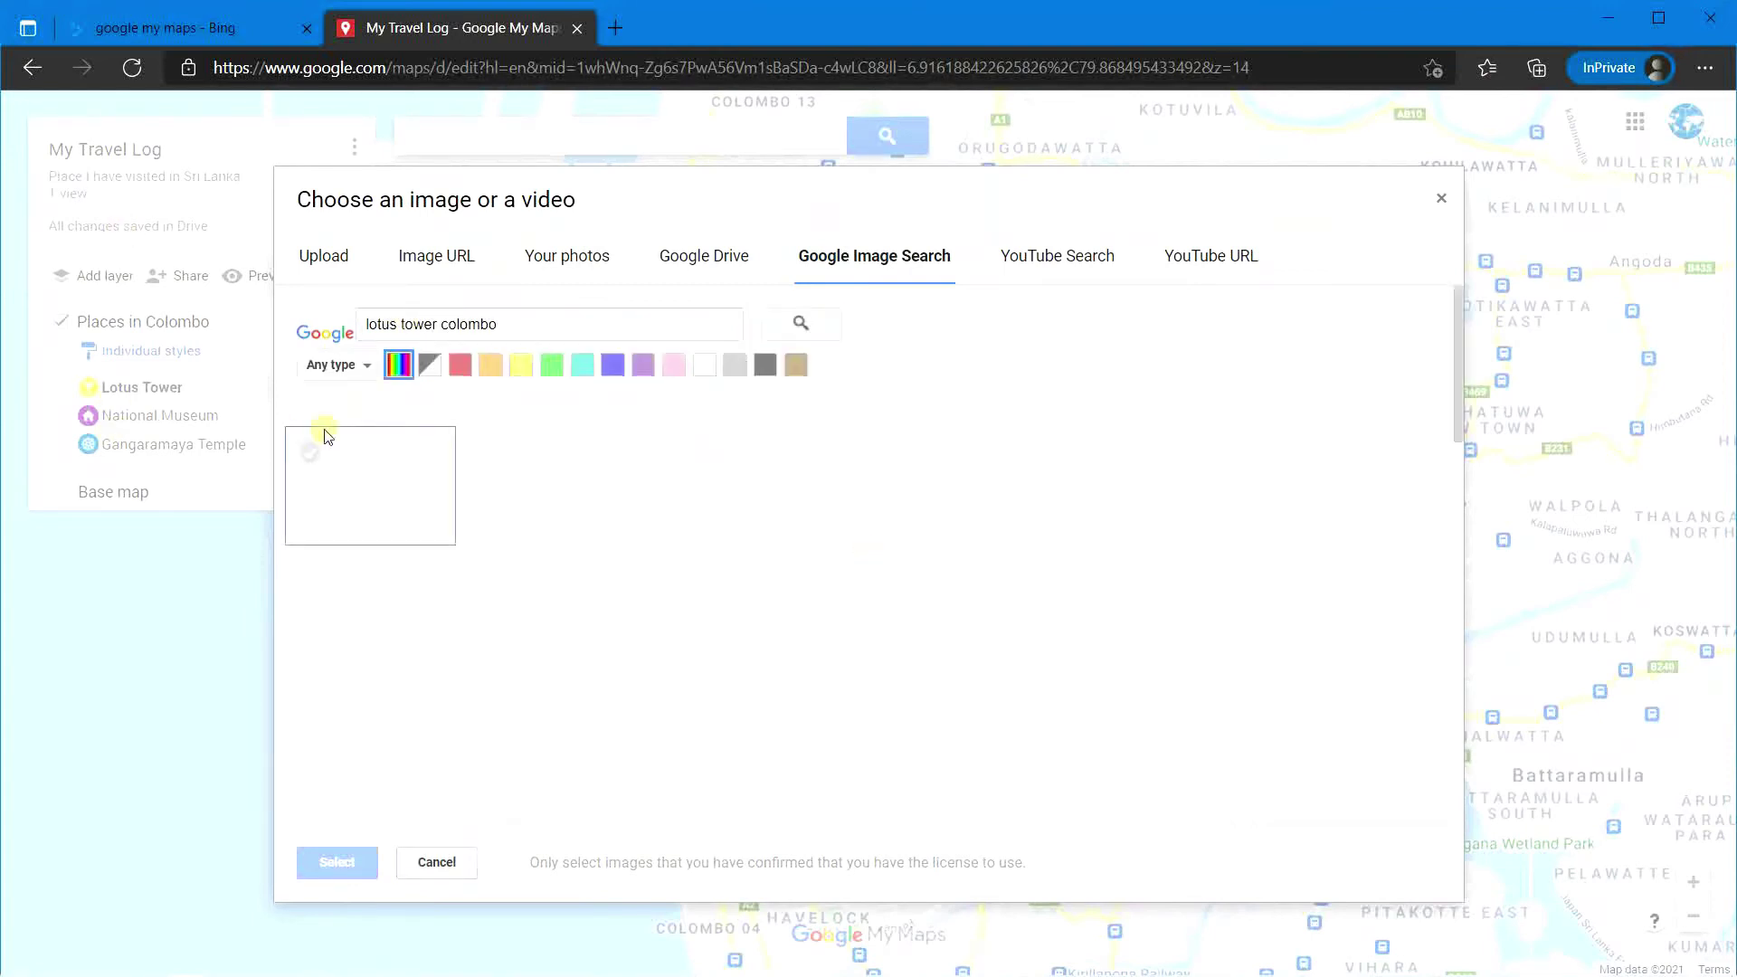
pyautogui.click(534, 480)
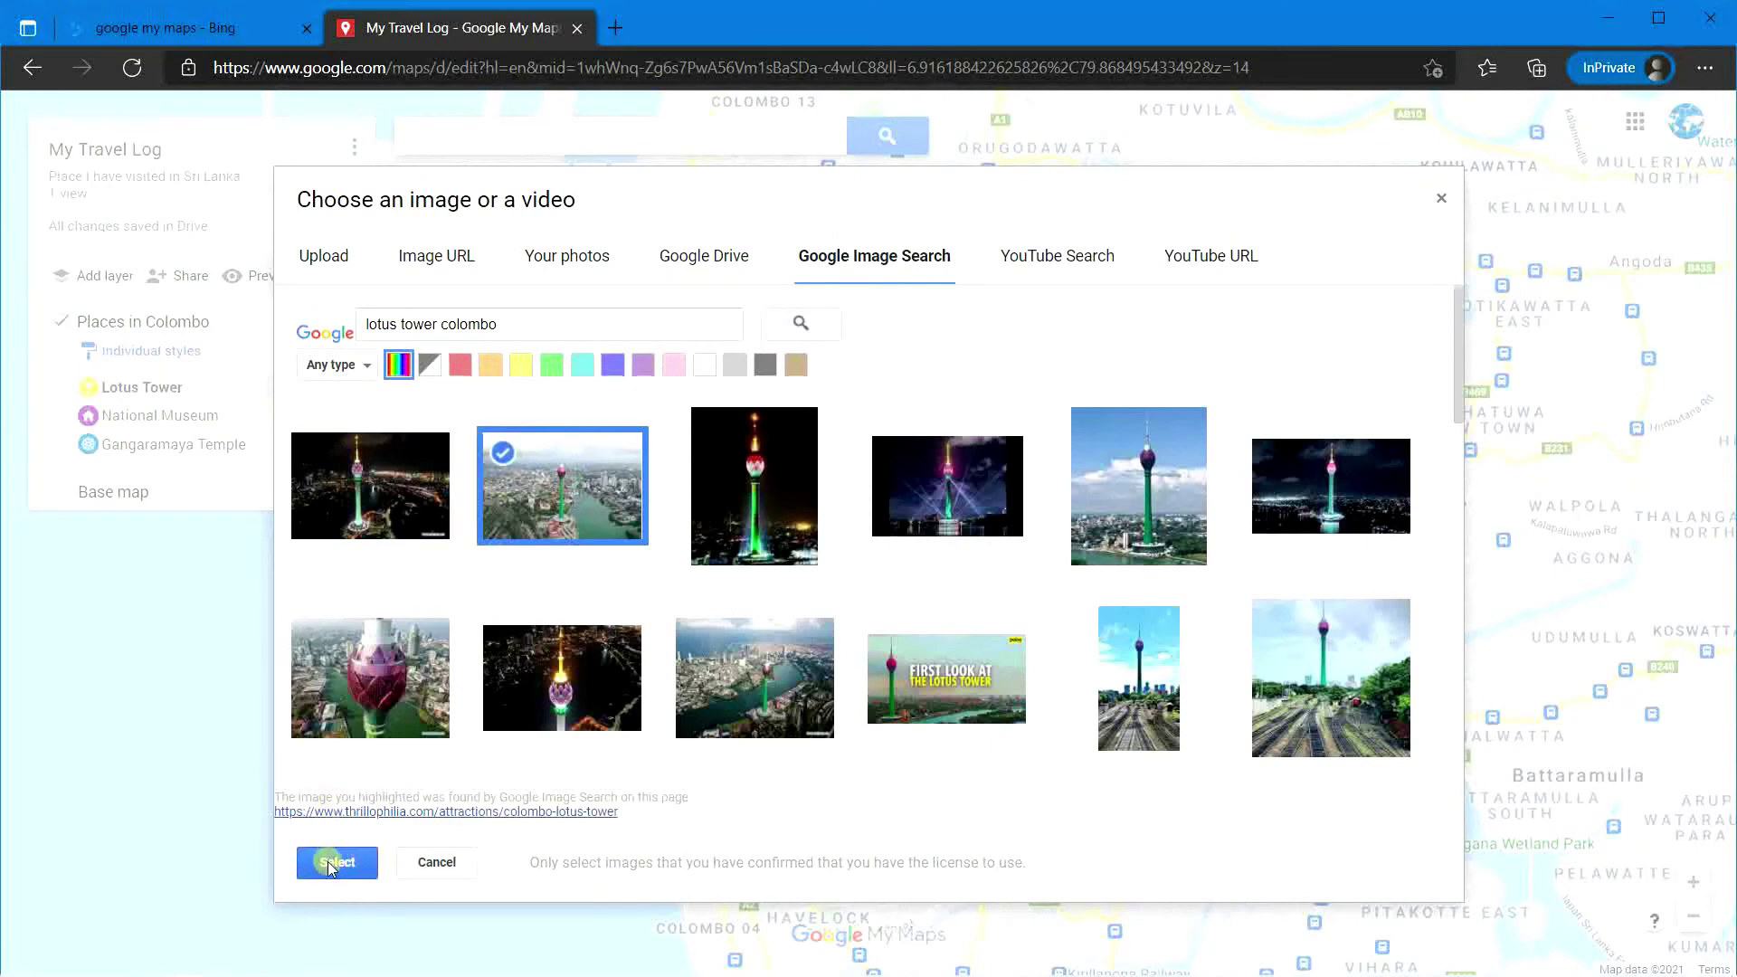
pyautogui.click(336, 863)
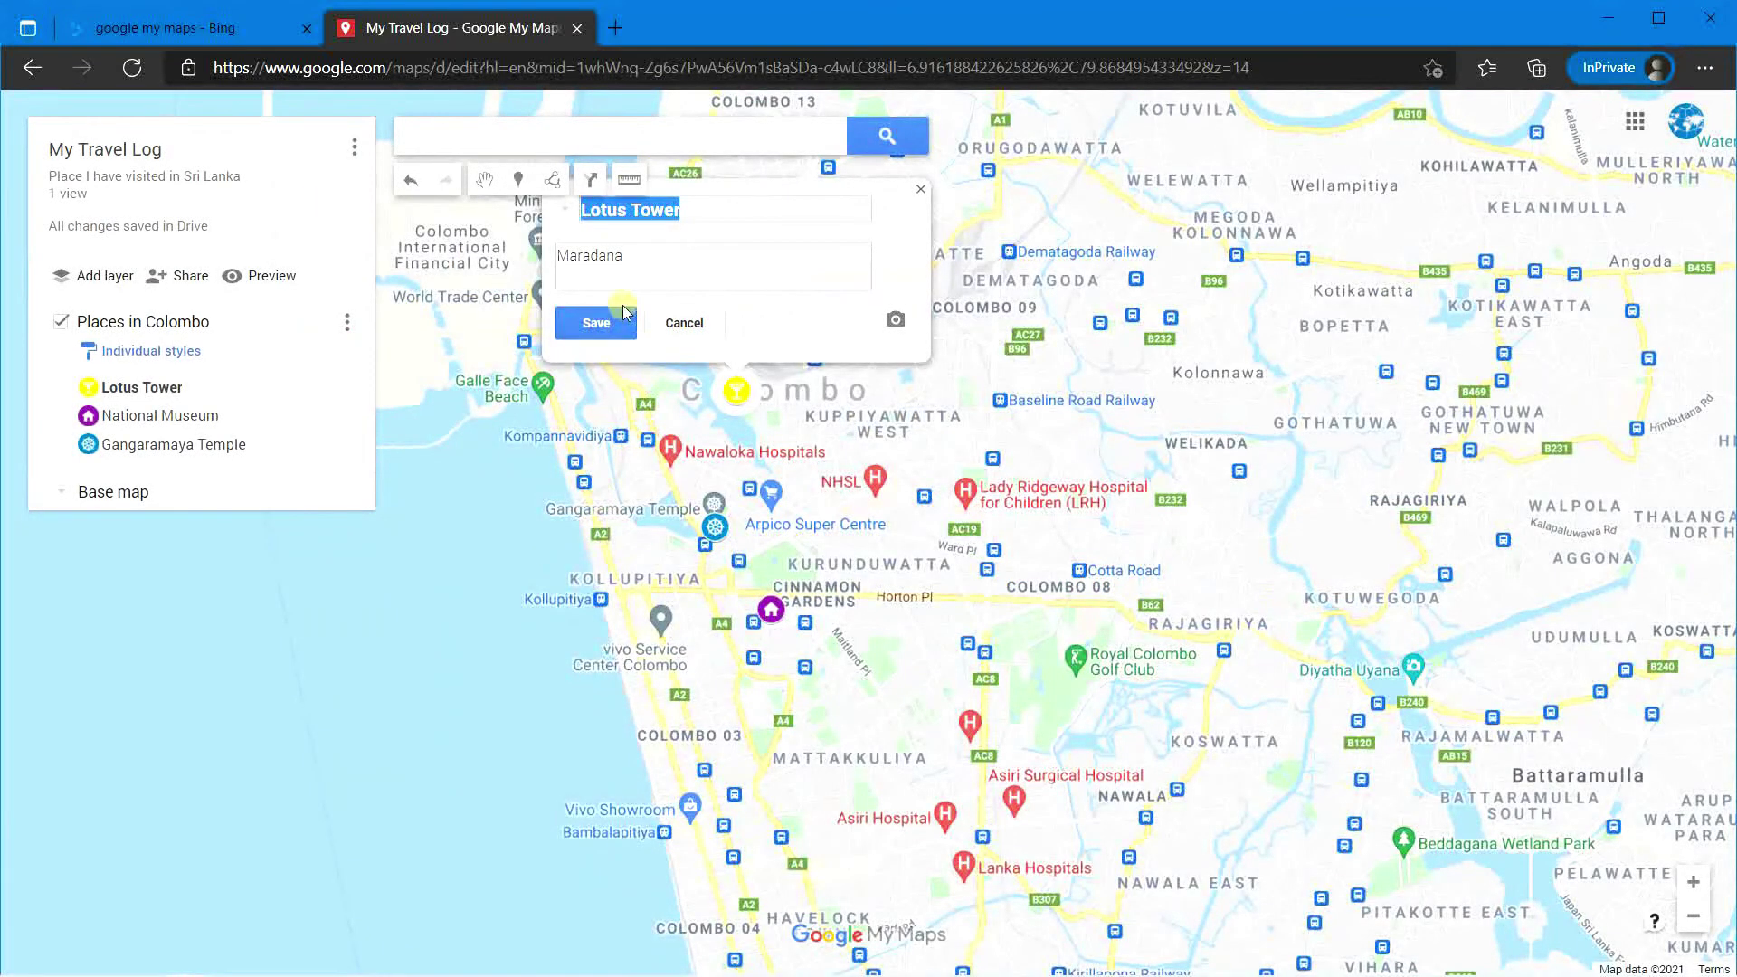
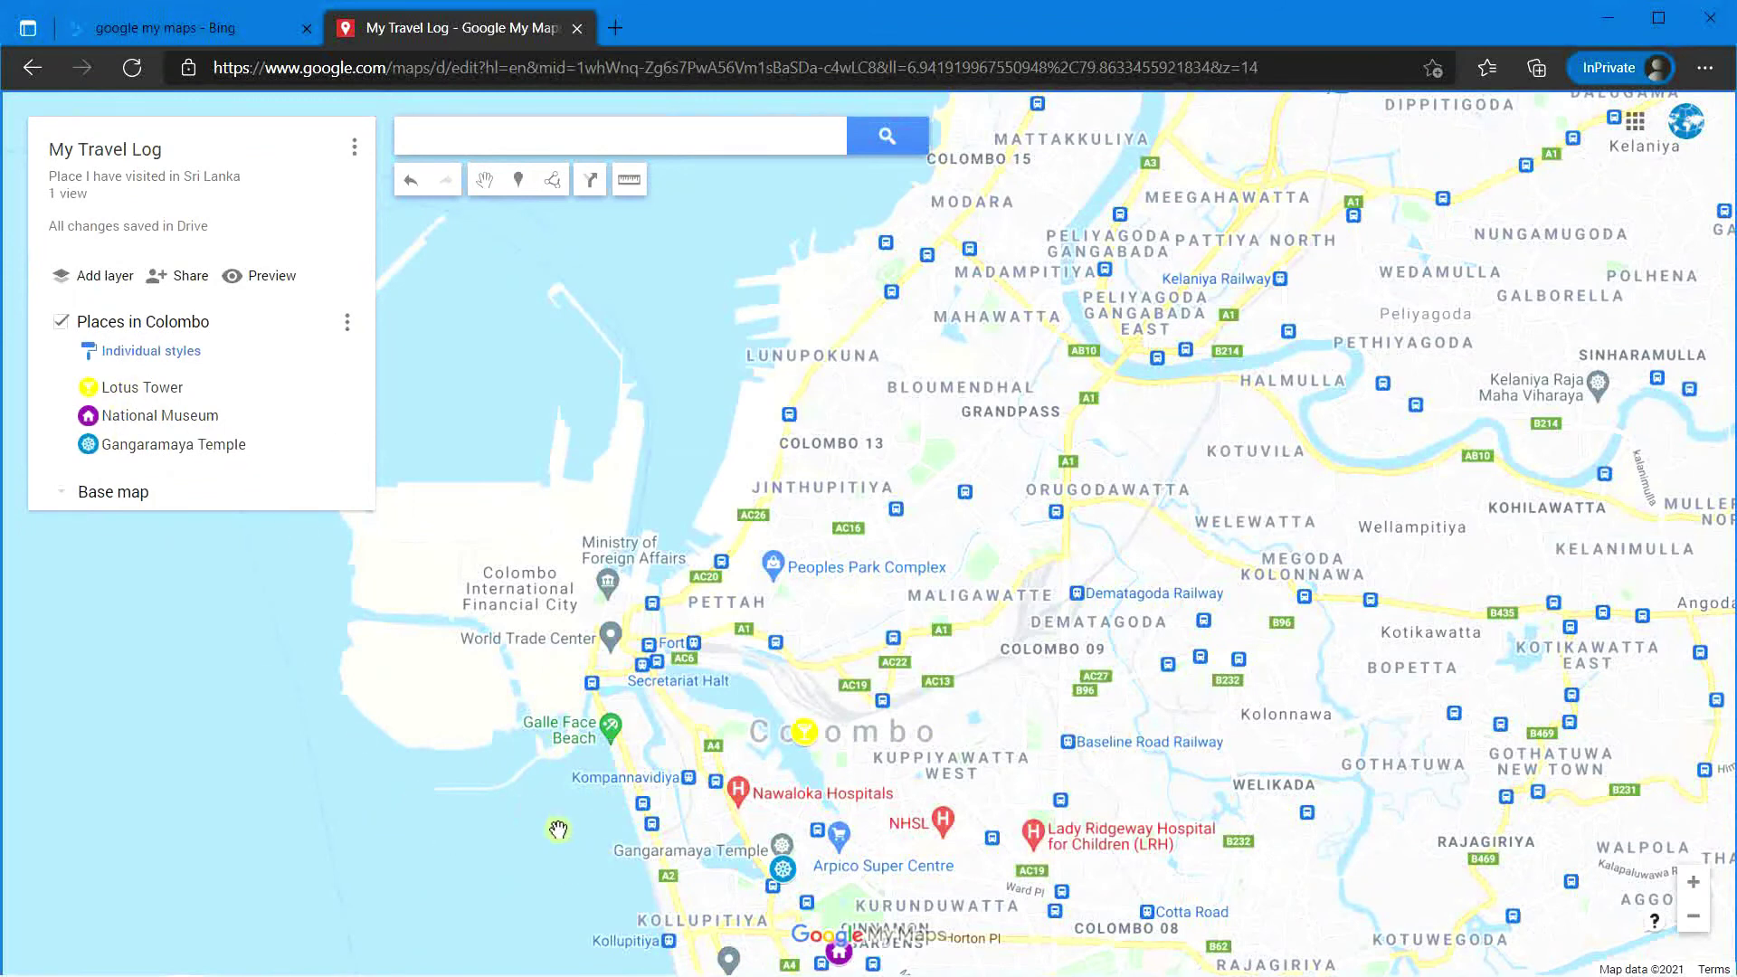
# Step: Pan the map to recentre it on Colombo
pyautogui.moveTo(558, 830); pyautogui.dragTo(549, 768)
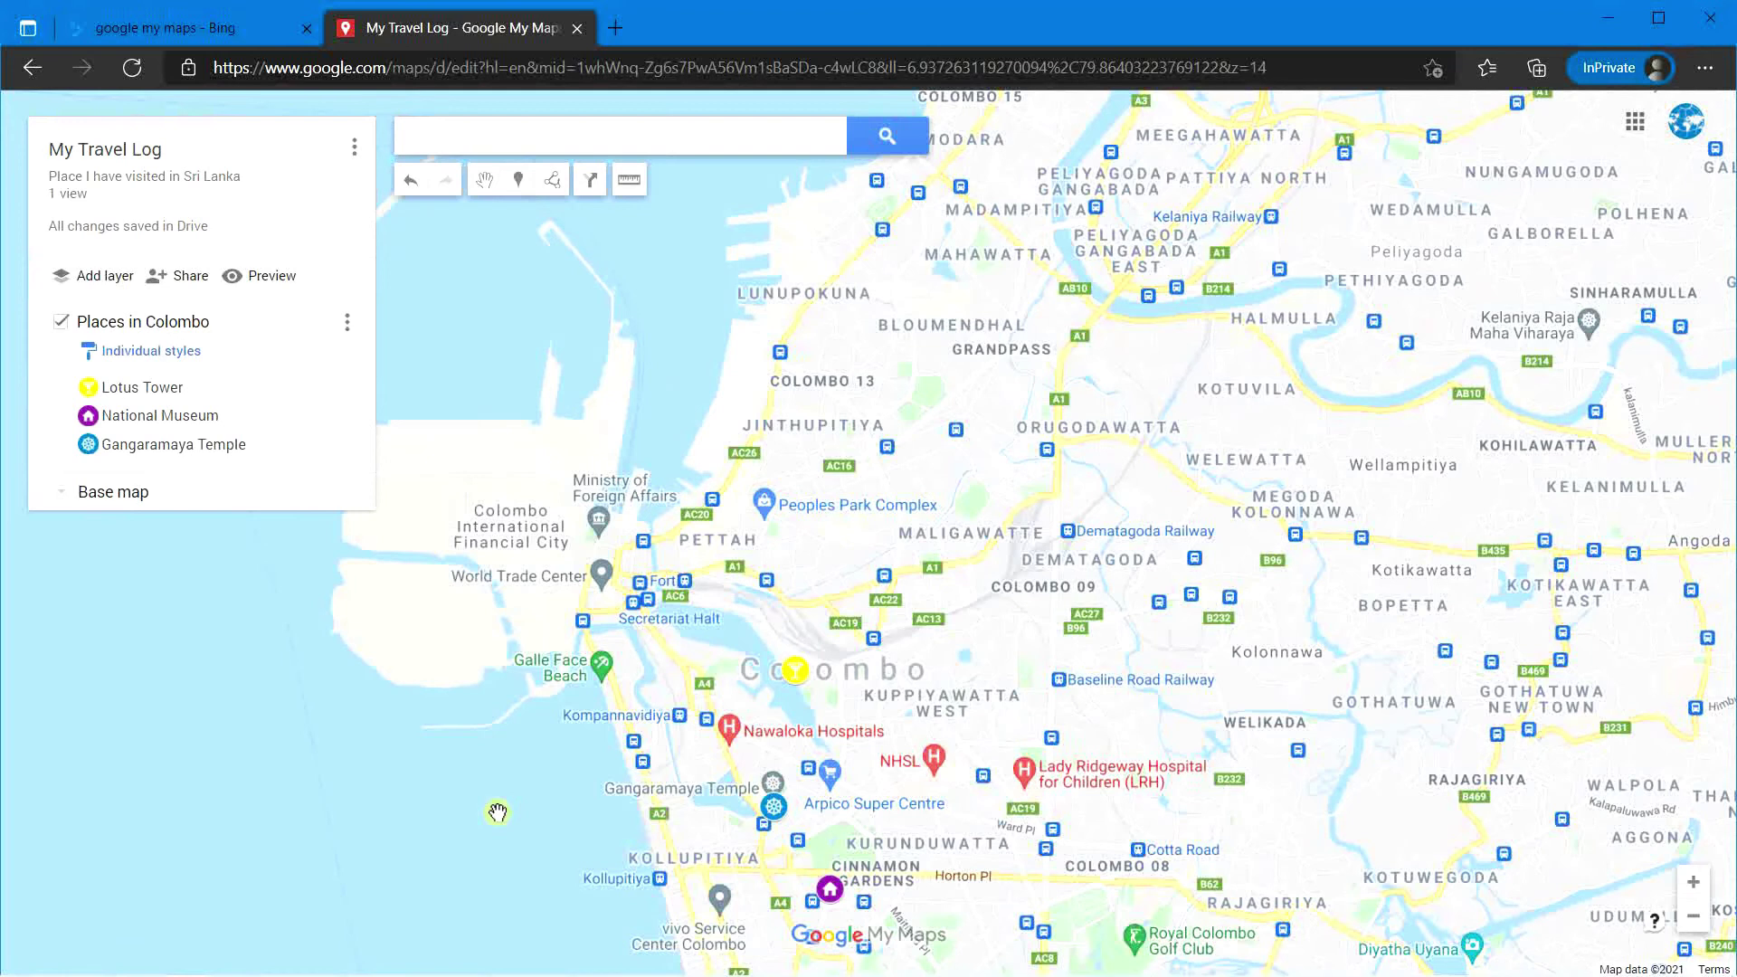
pyautogui.scroll(1, 757, 786)
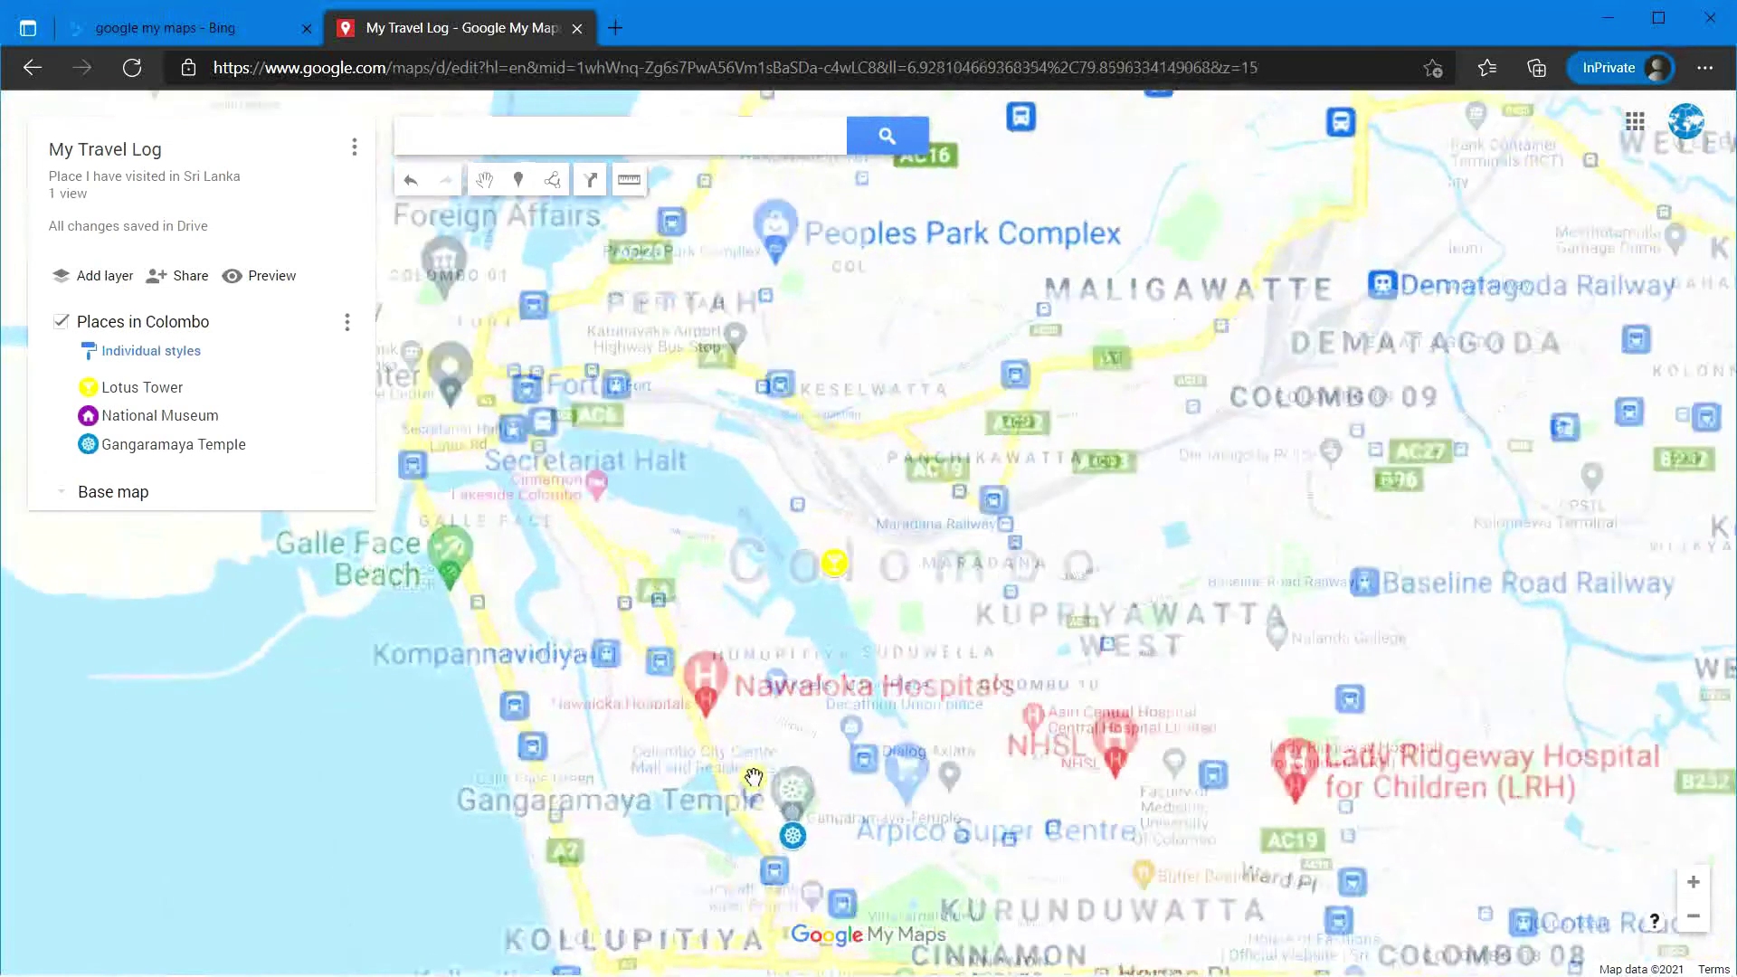
pyautogui.moveTo(721, 886); pyautogui.dragTo(710, 885)
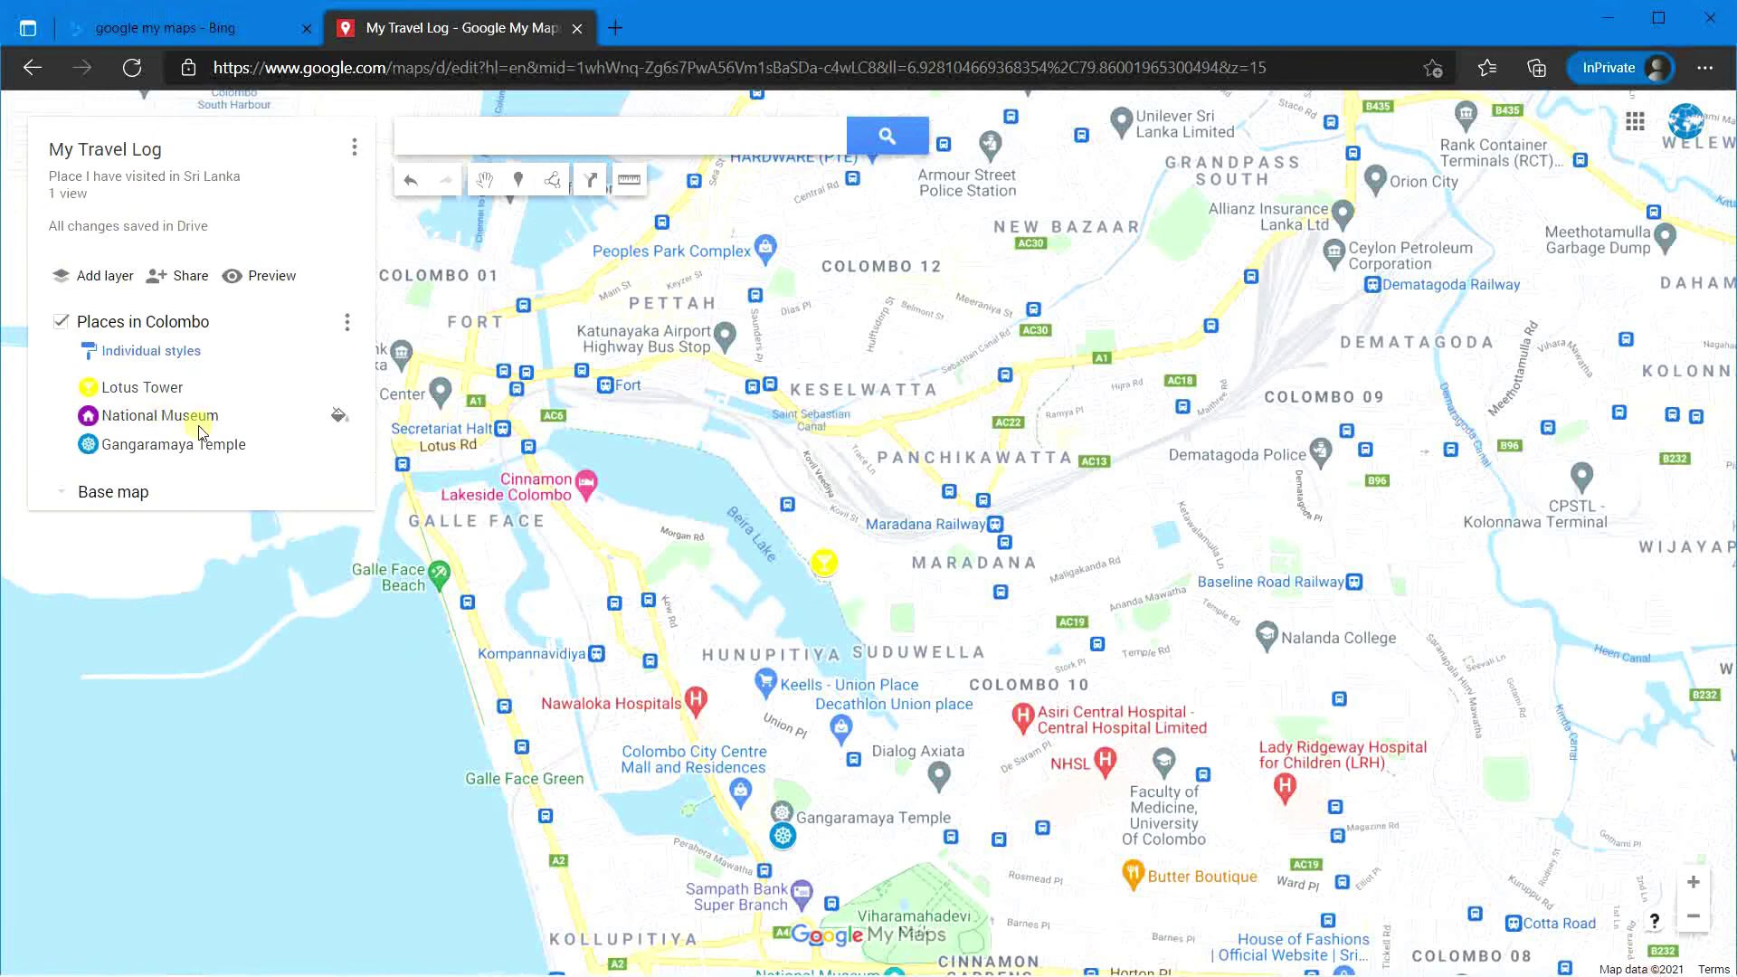
pyautogui.scroll(-2, 531, 637)
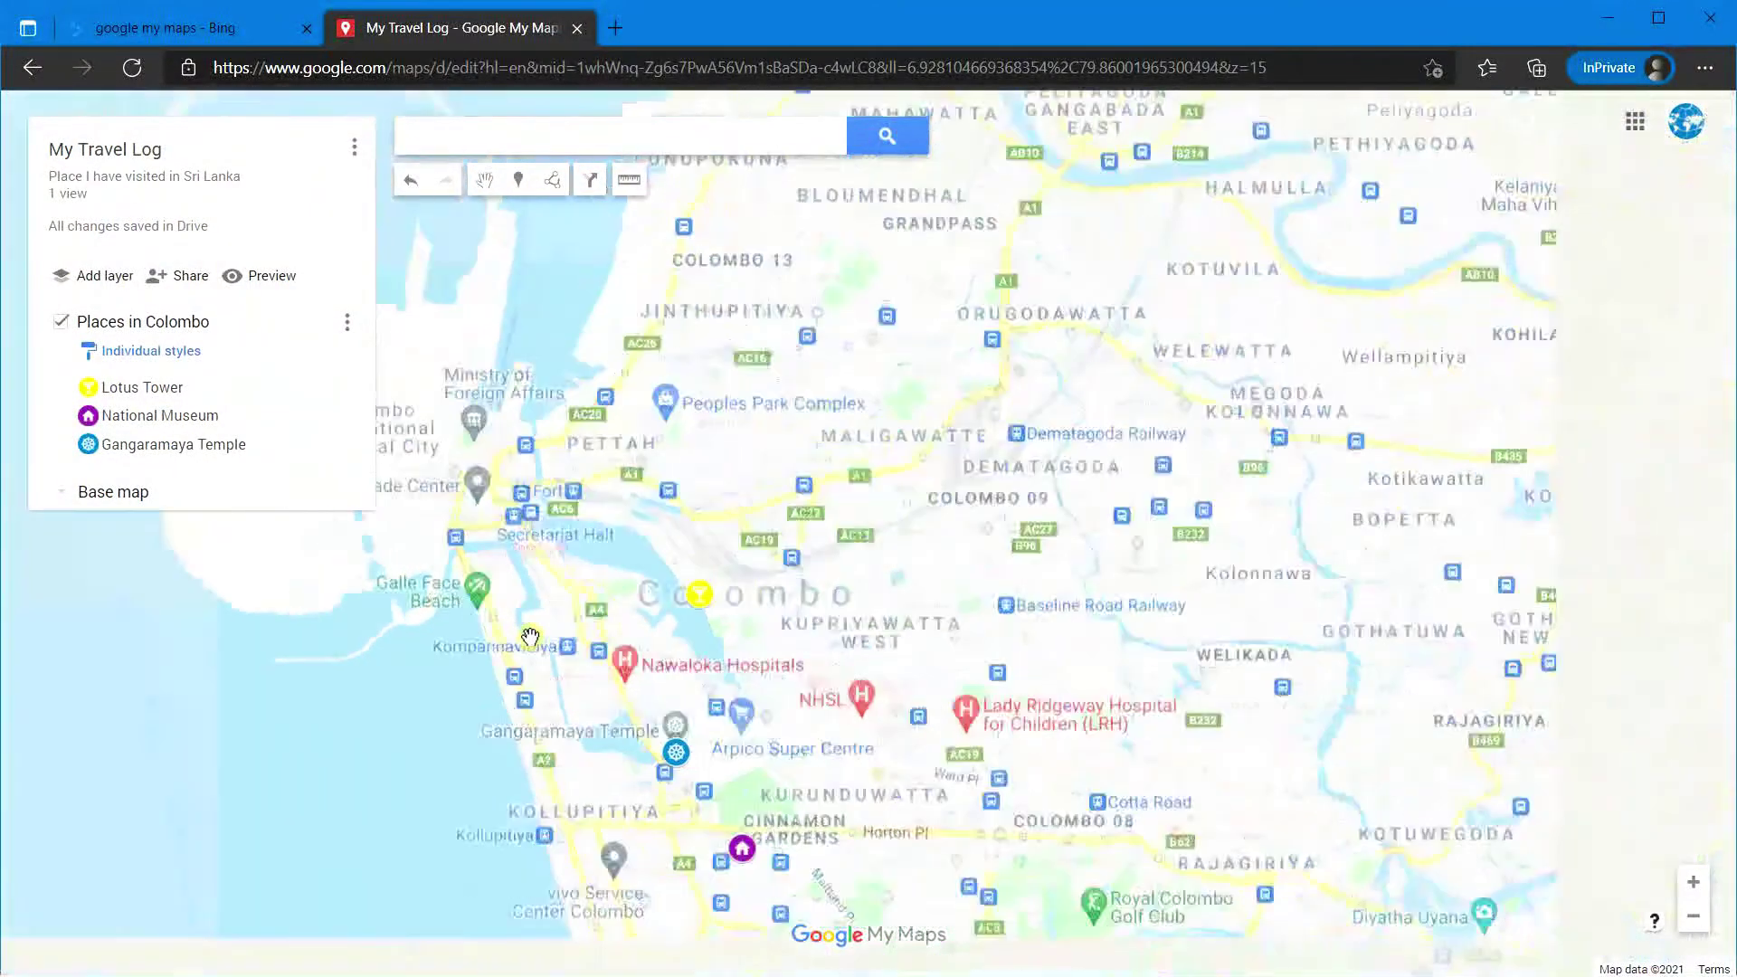
pyautogui.scroll(-1, 428, 731)
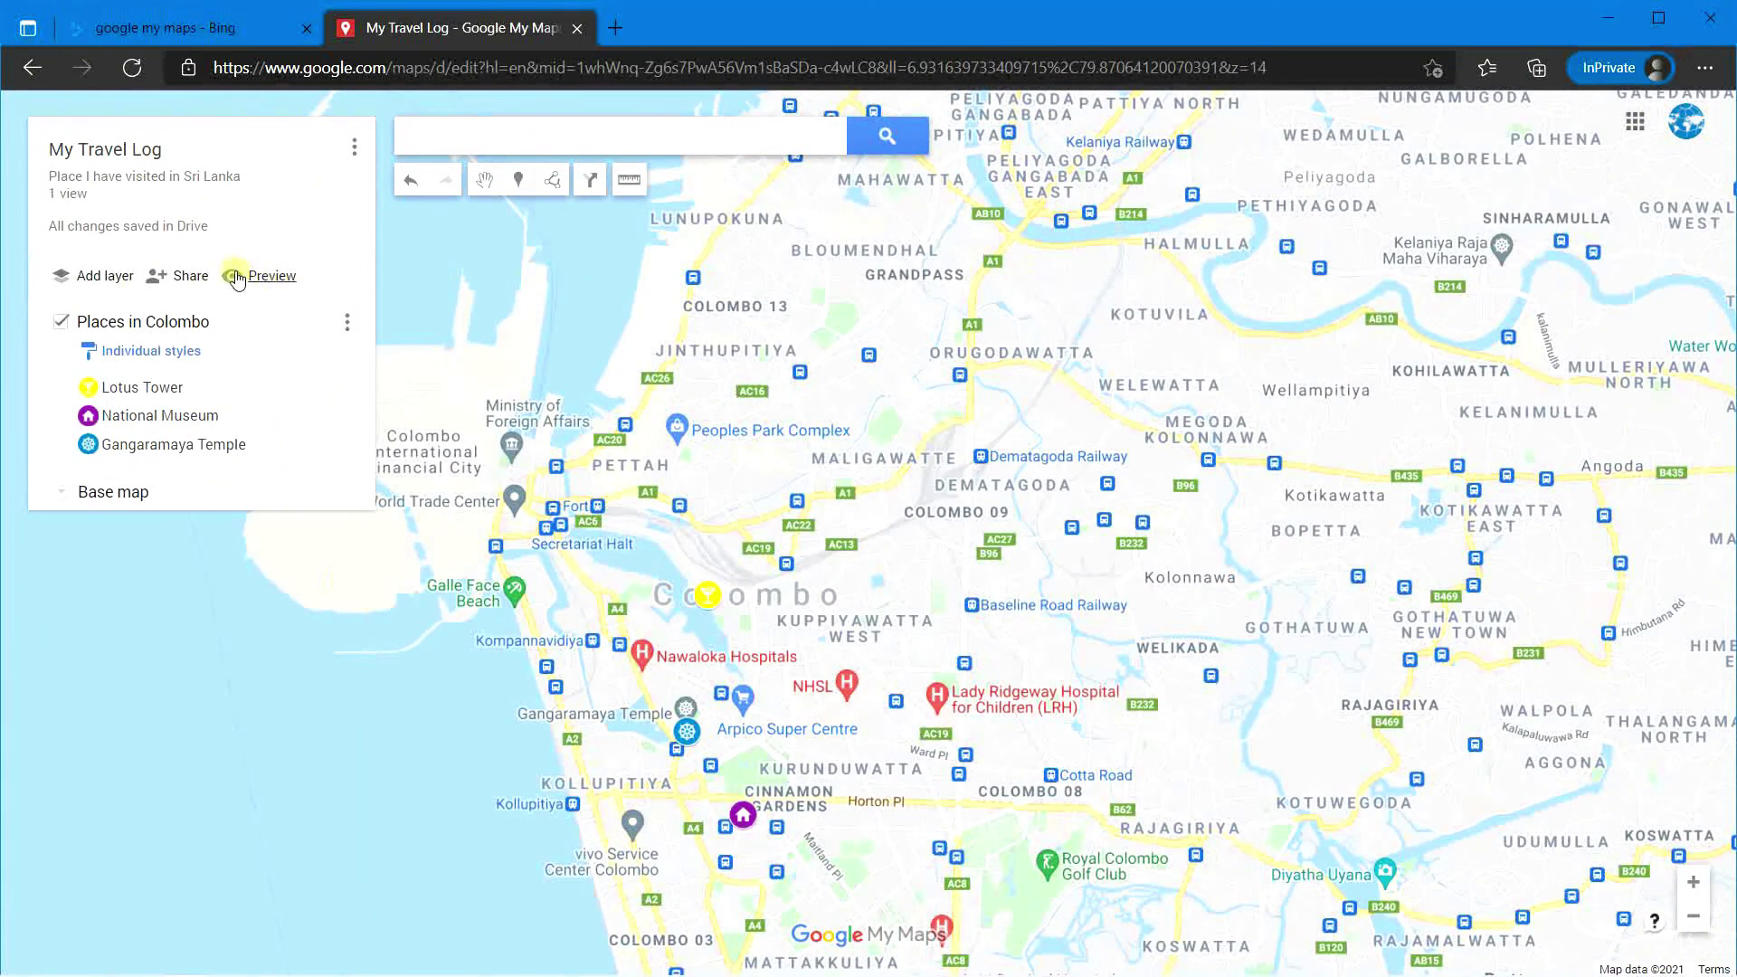
# Step: Preview the map as viewers see it, check Lotus Tower's details, then return to share it
pyautogui.click(272, 277)
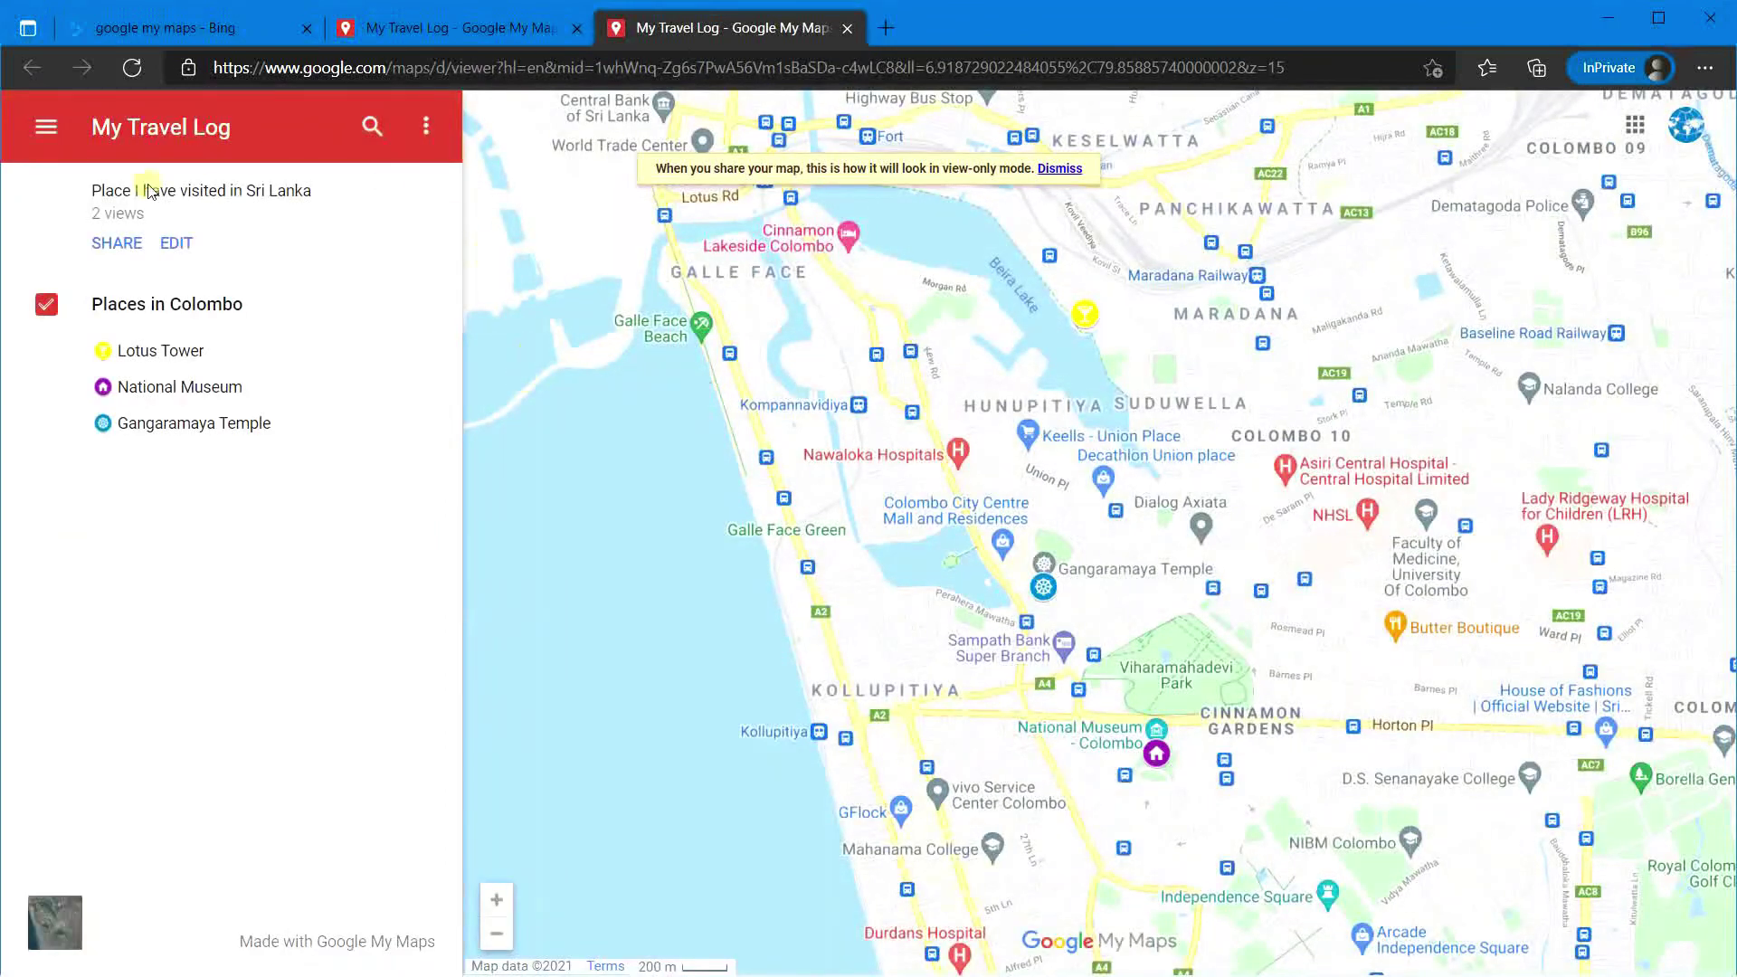
pyautogui.click(1097, 328)
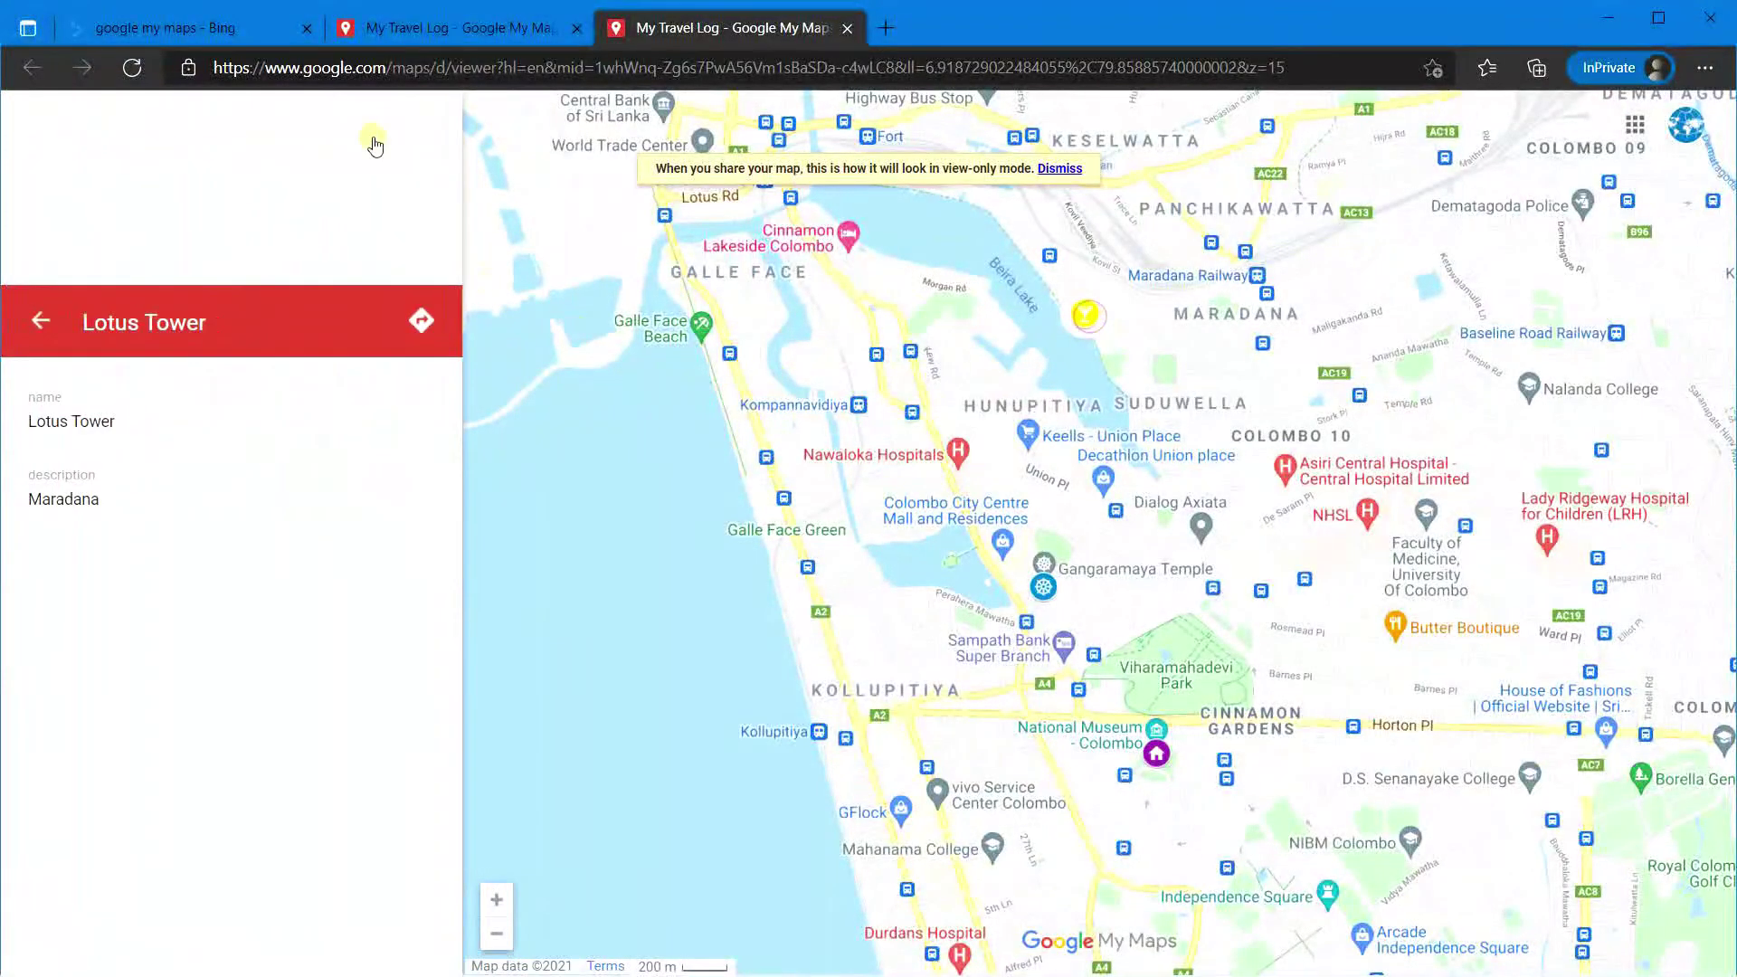
pyautogui.middleClick(770, 8)
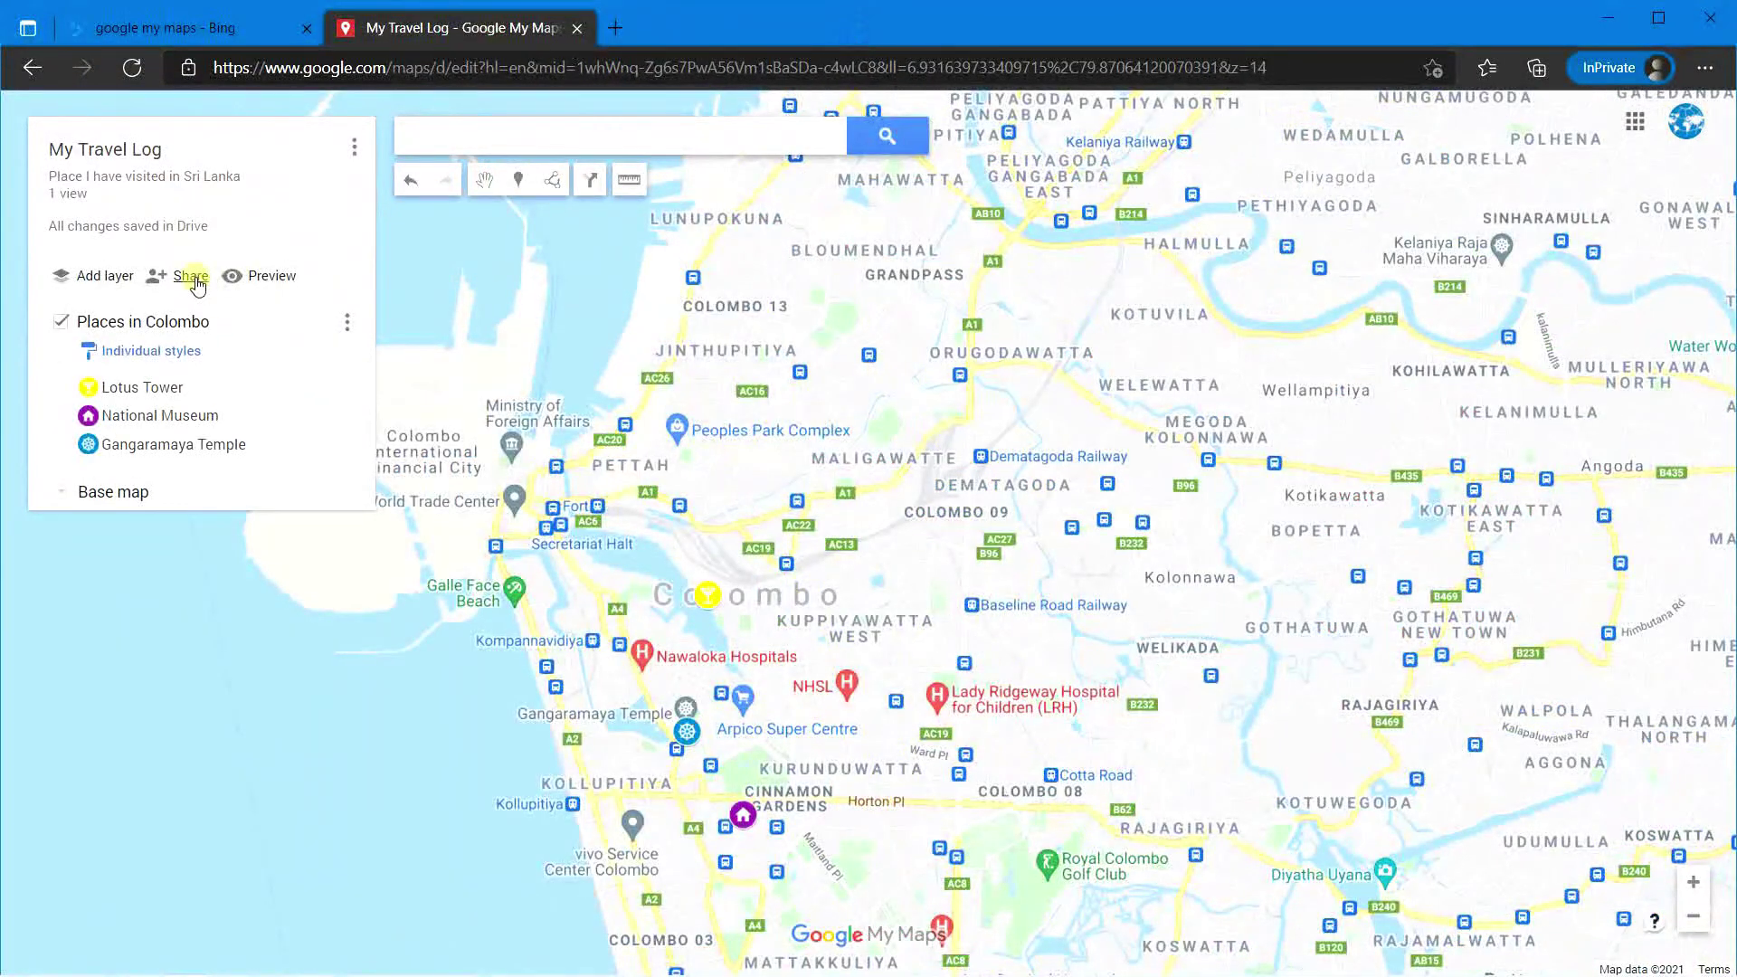
pyautogui.click(191, 275)
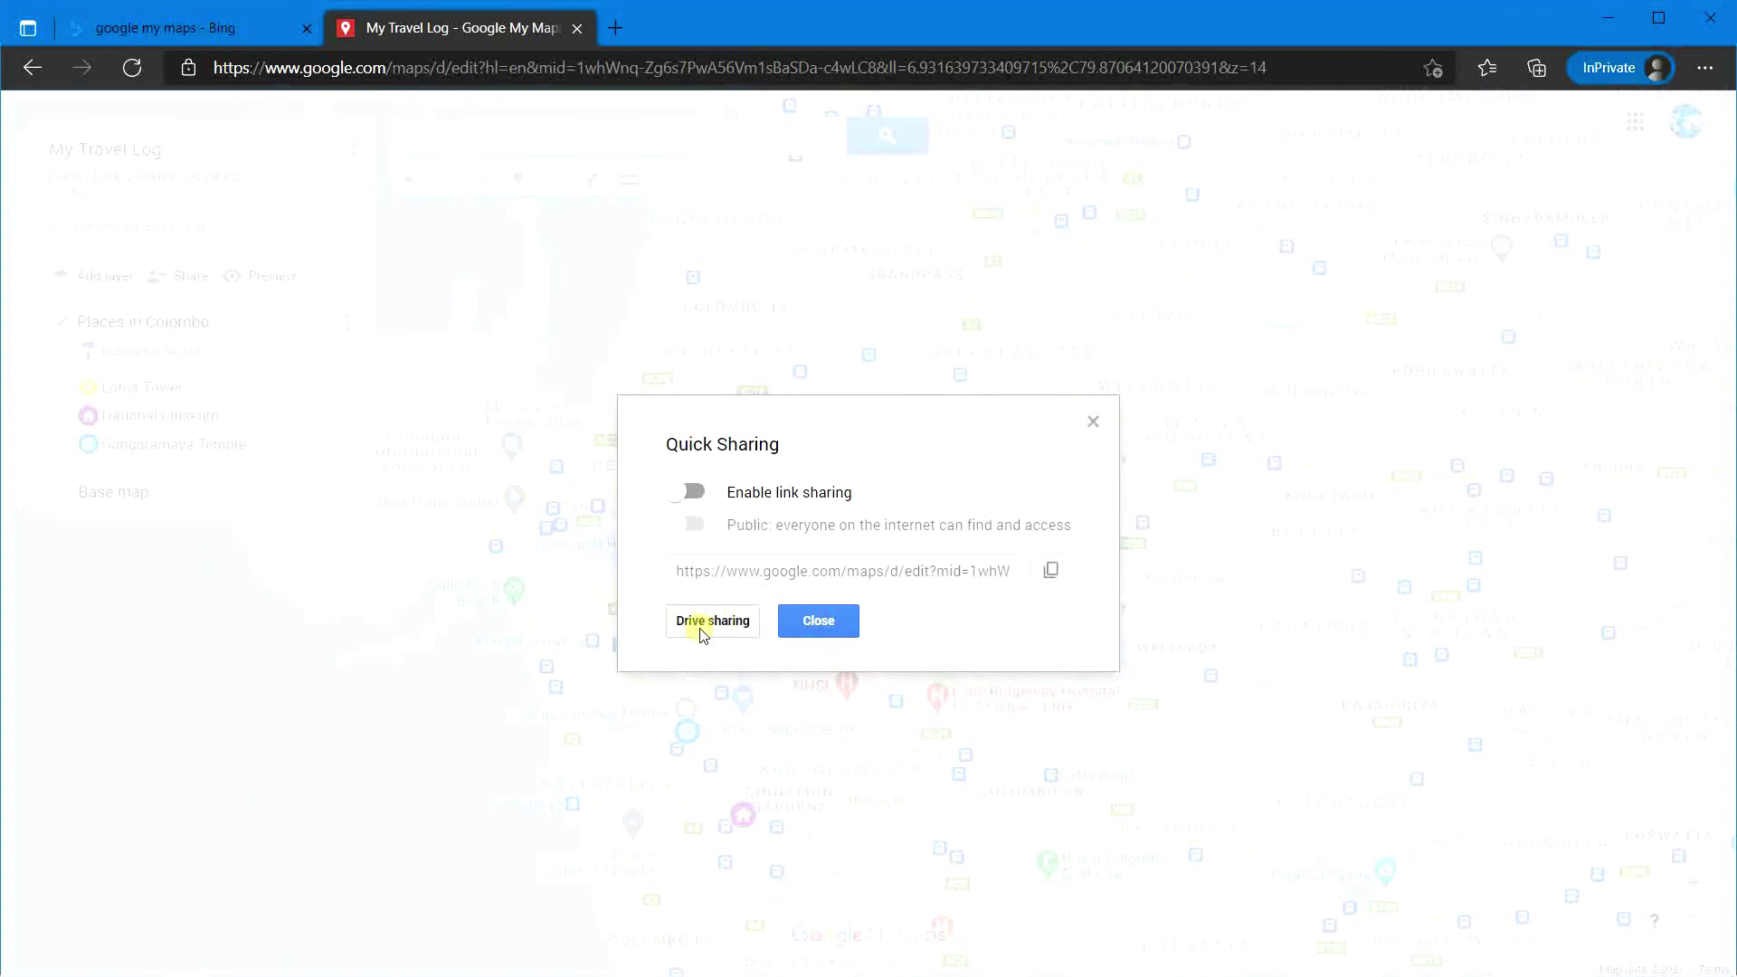
# Step: Share My Travel Log through Drive with the other user's e-mail as Viewer and send the invitation
pyautogui.click(702, 633)
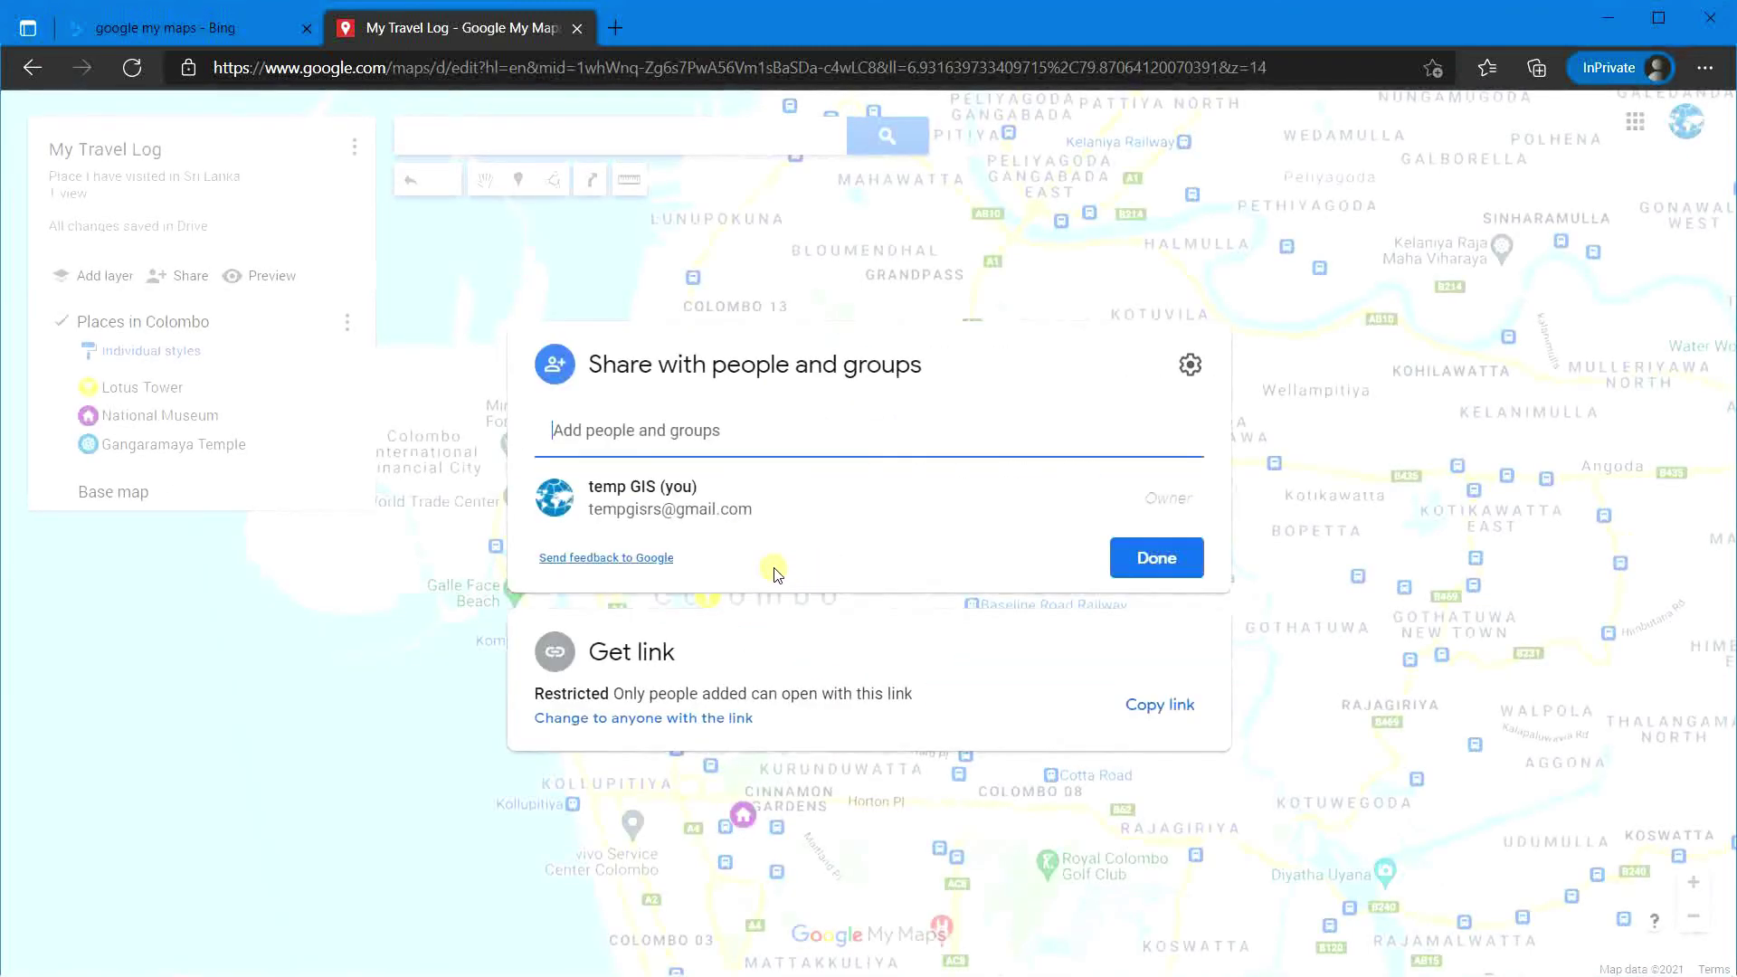
pyautogui.click(668, 445)
pyautogui.hotkey('ctrl', 'v')
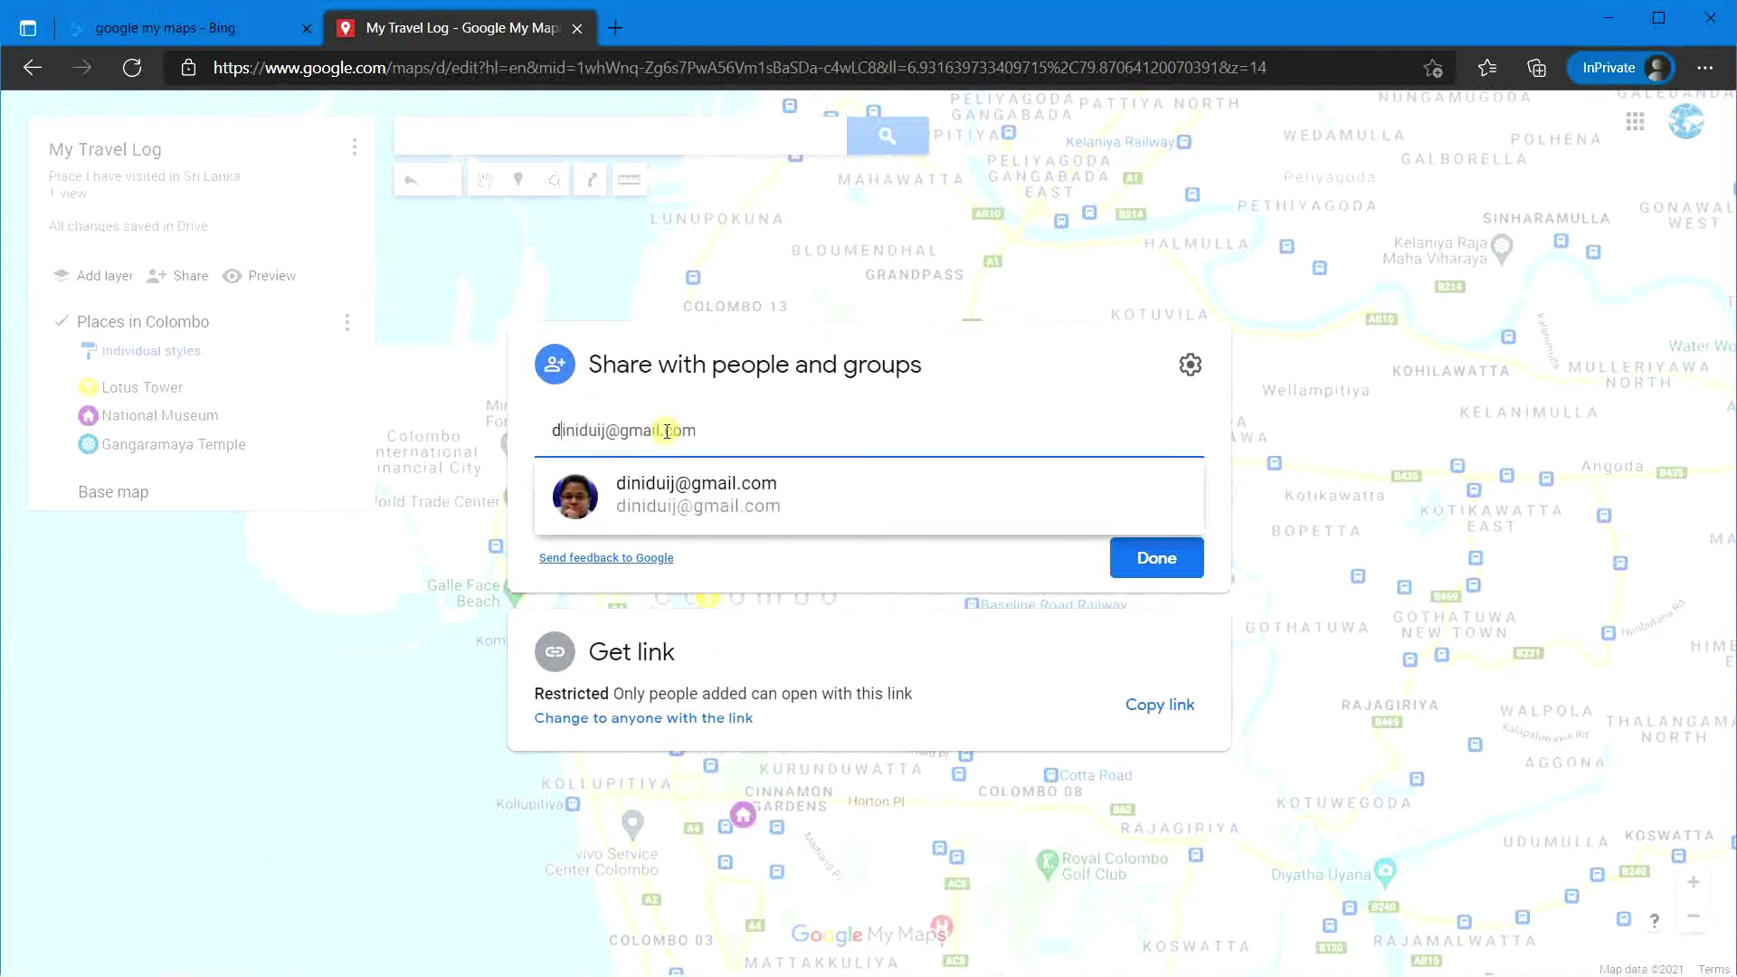
pyautogui.click(661, 493)
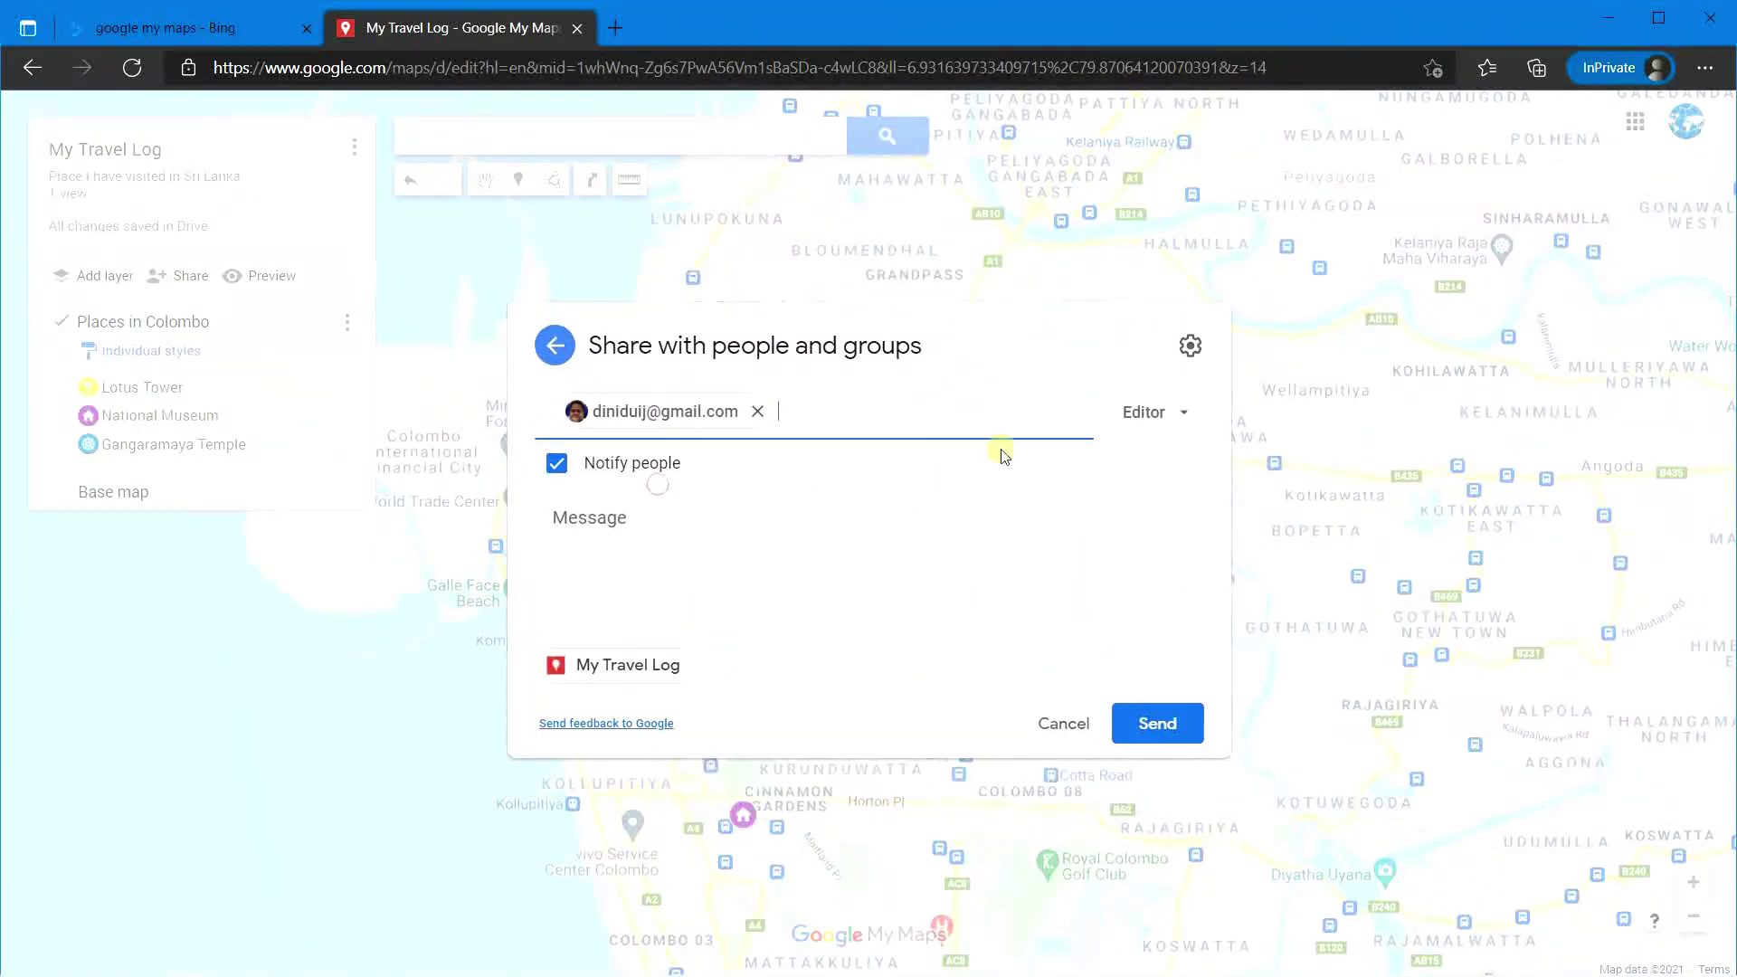
pyautogui.click(1191, 413)
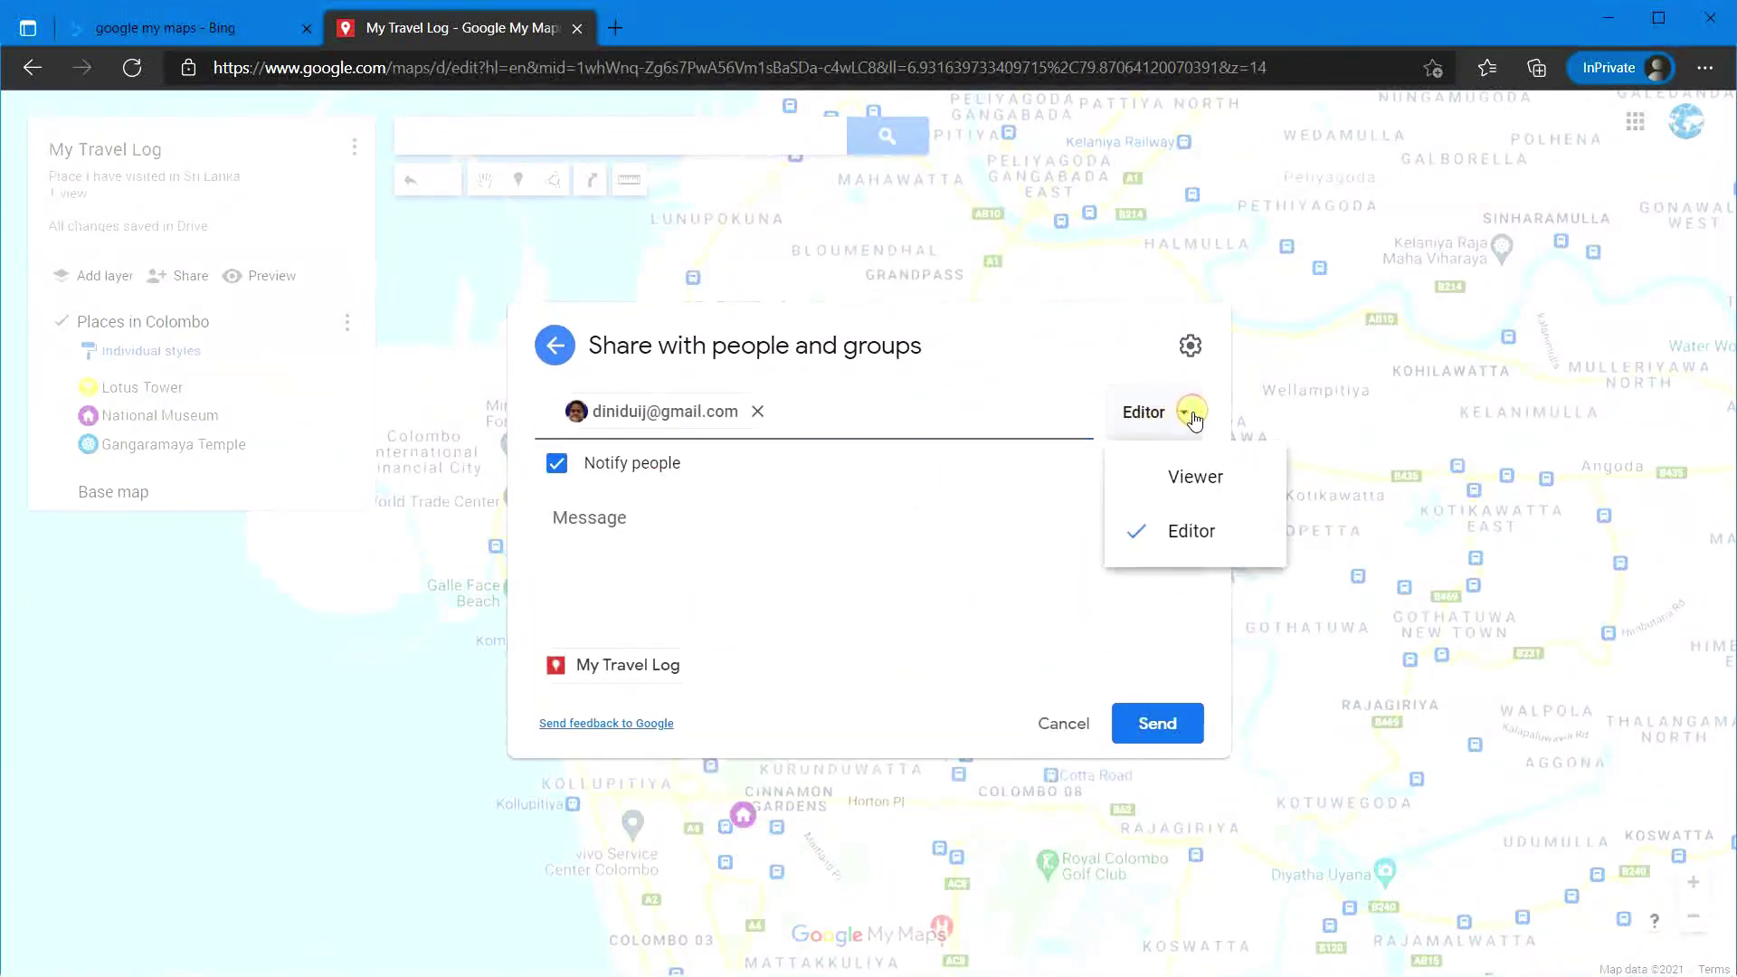
pyautogui.click(1211, 479)
pyautogui.click(1150, 740)
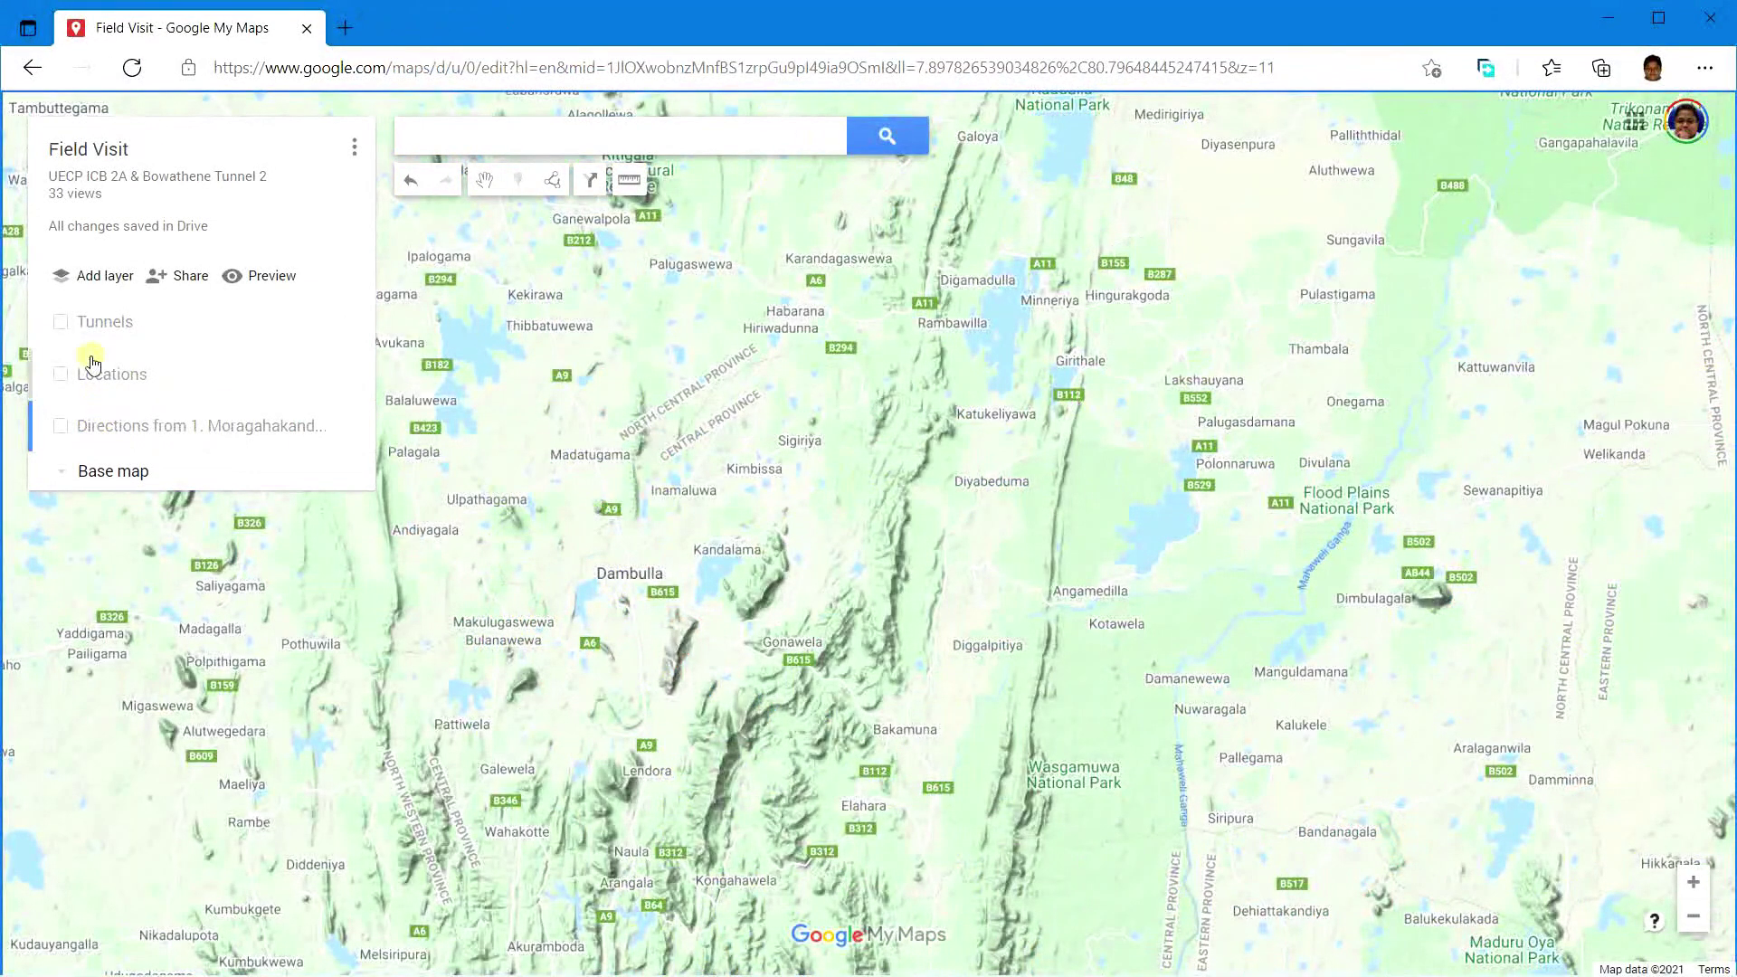
# Step: Turn on the Tunnels, Locations and Directions layers of the Field Visit map
pyautogui.click(60, 322)
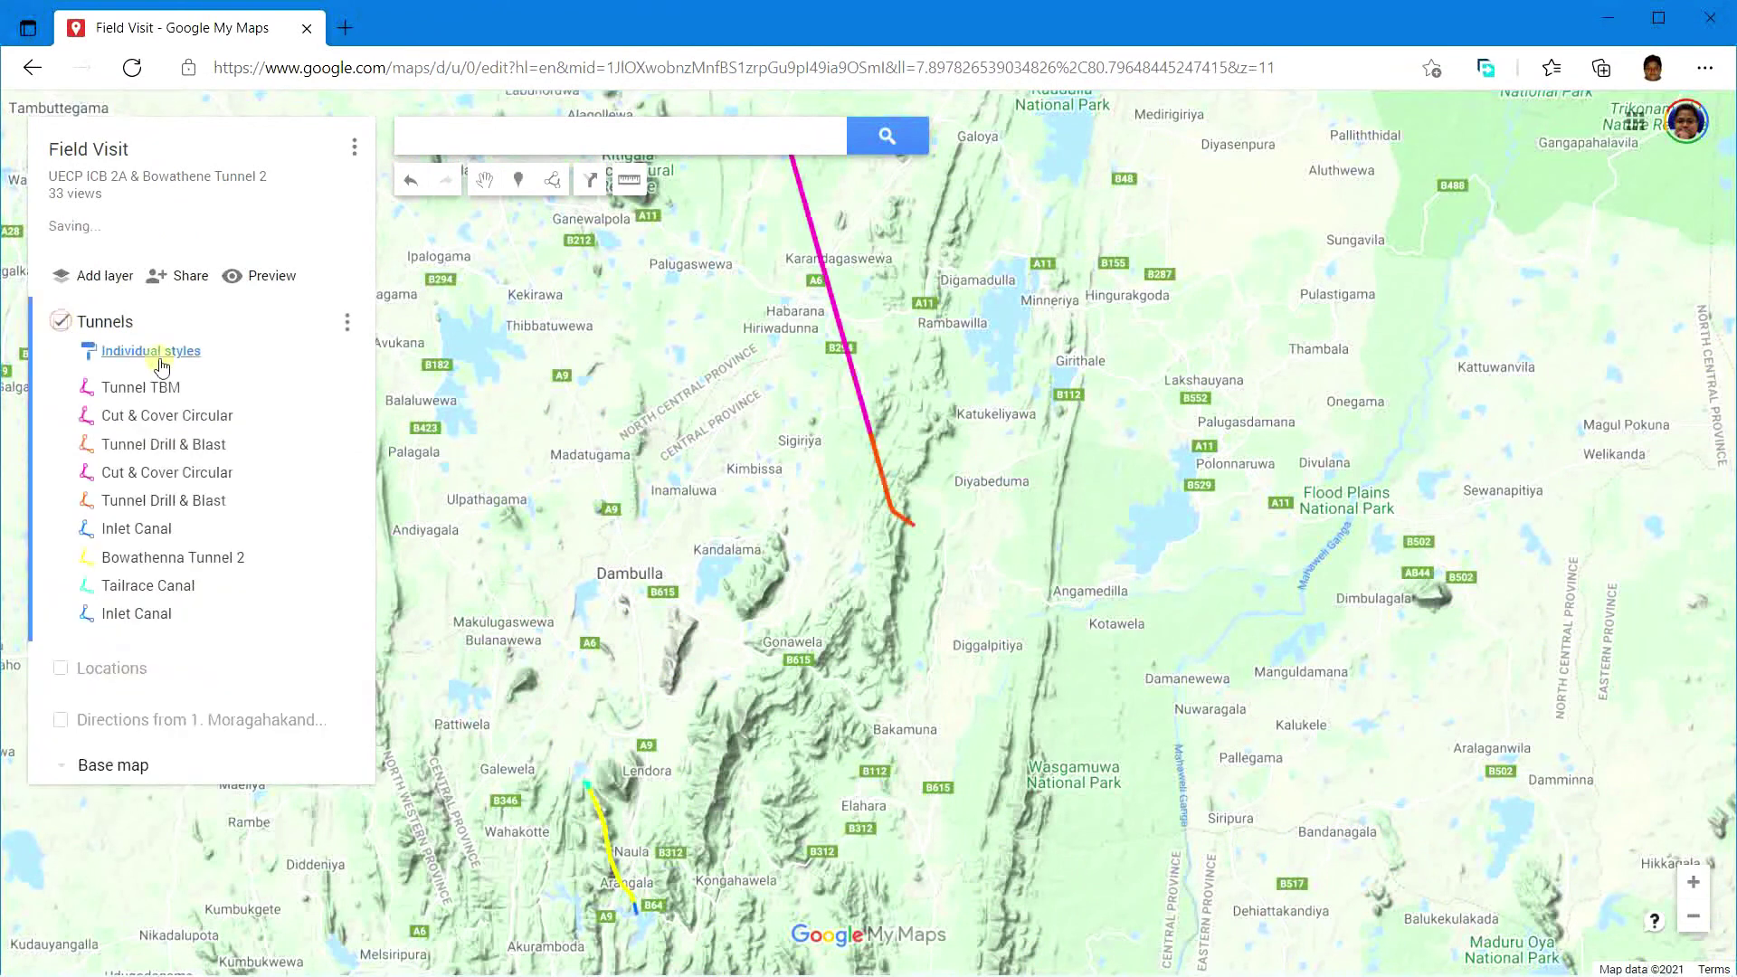
pyautogui.click(59, 667)
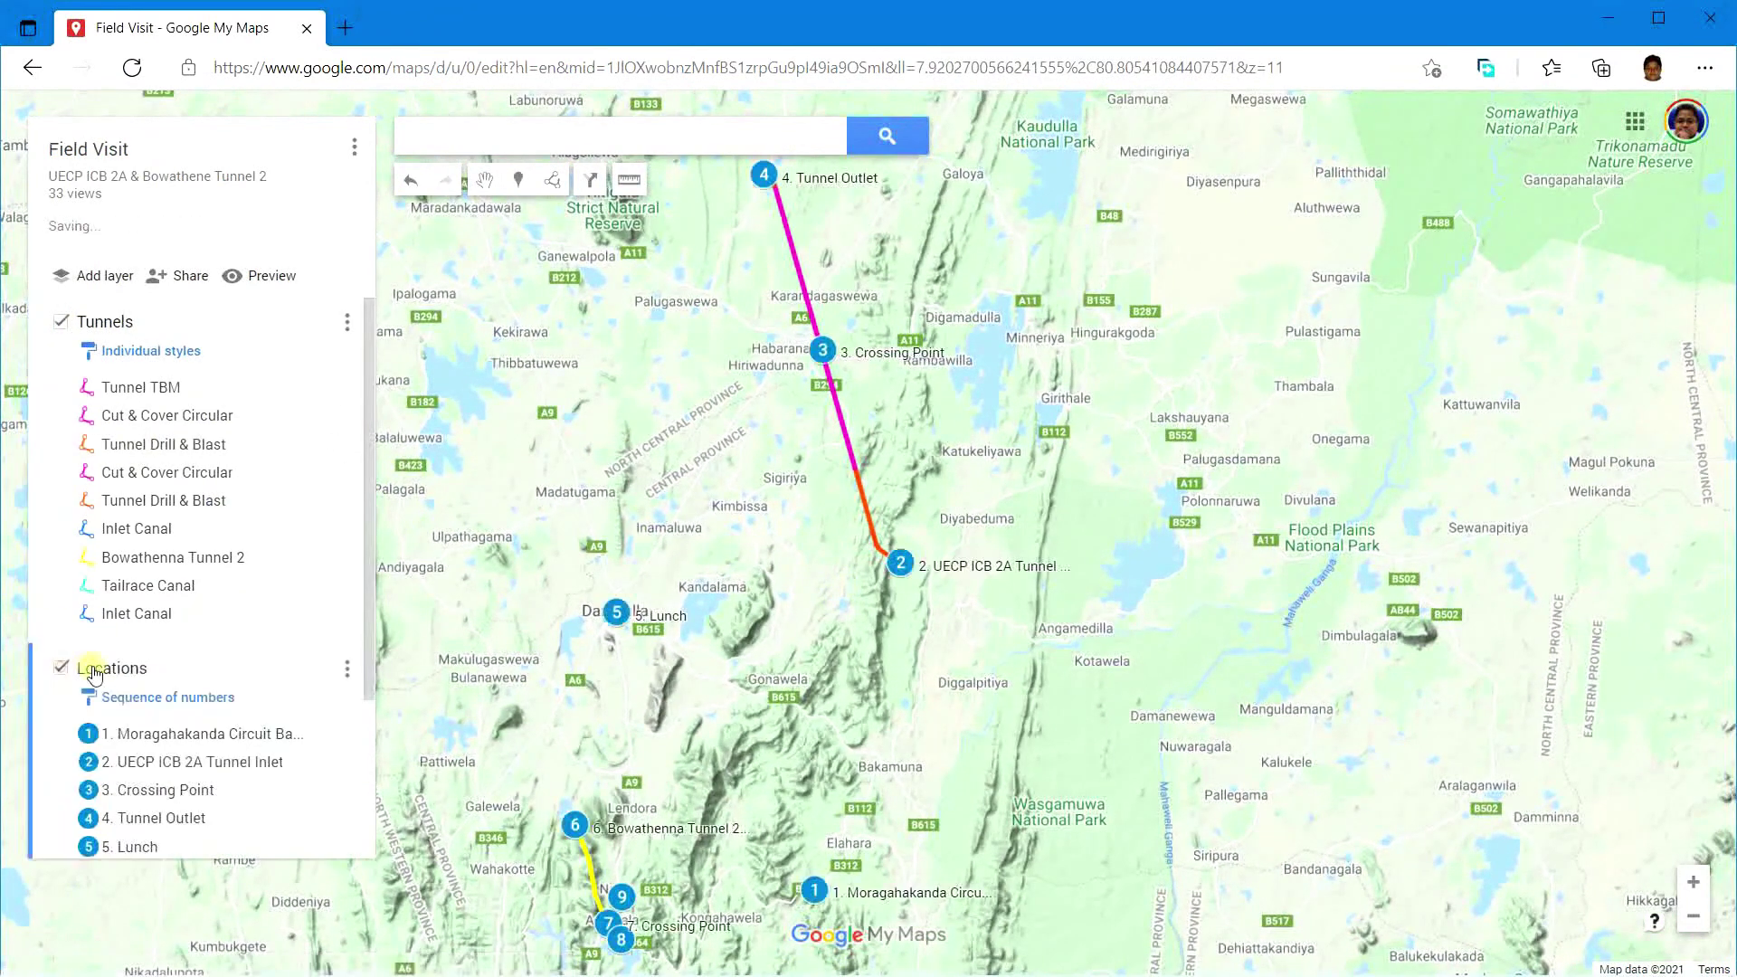
pyautogui.scroll(-3, 63, 778)
pyautogui.click(62, 795)
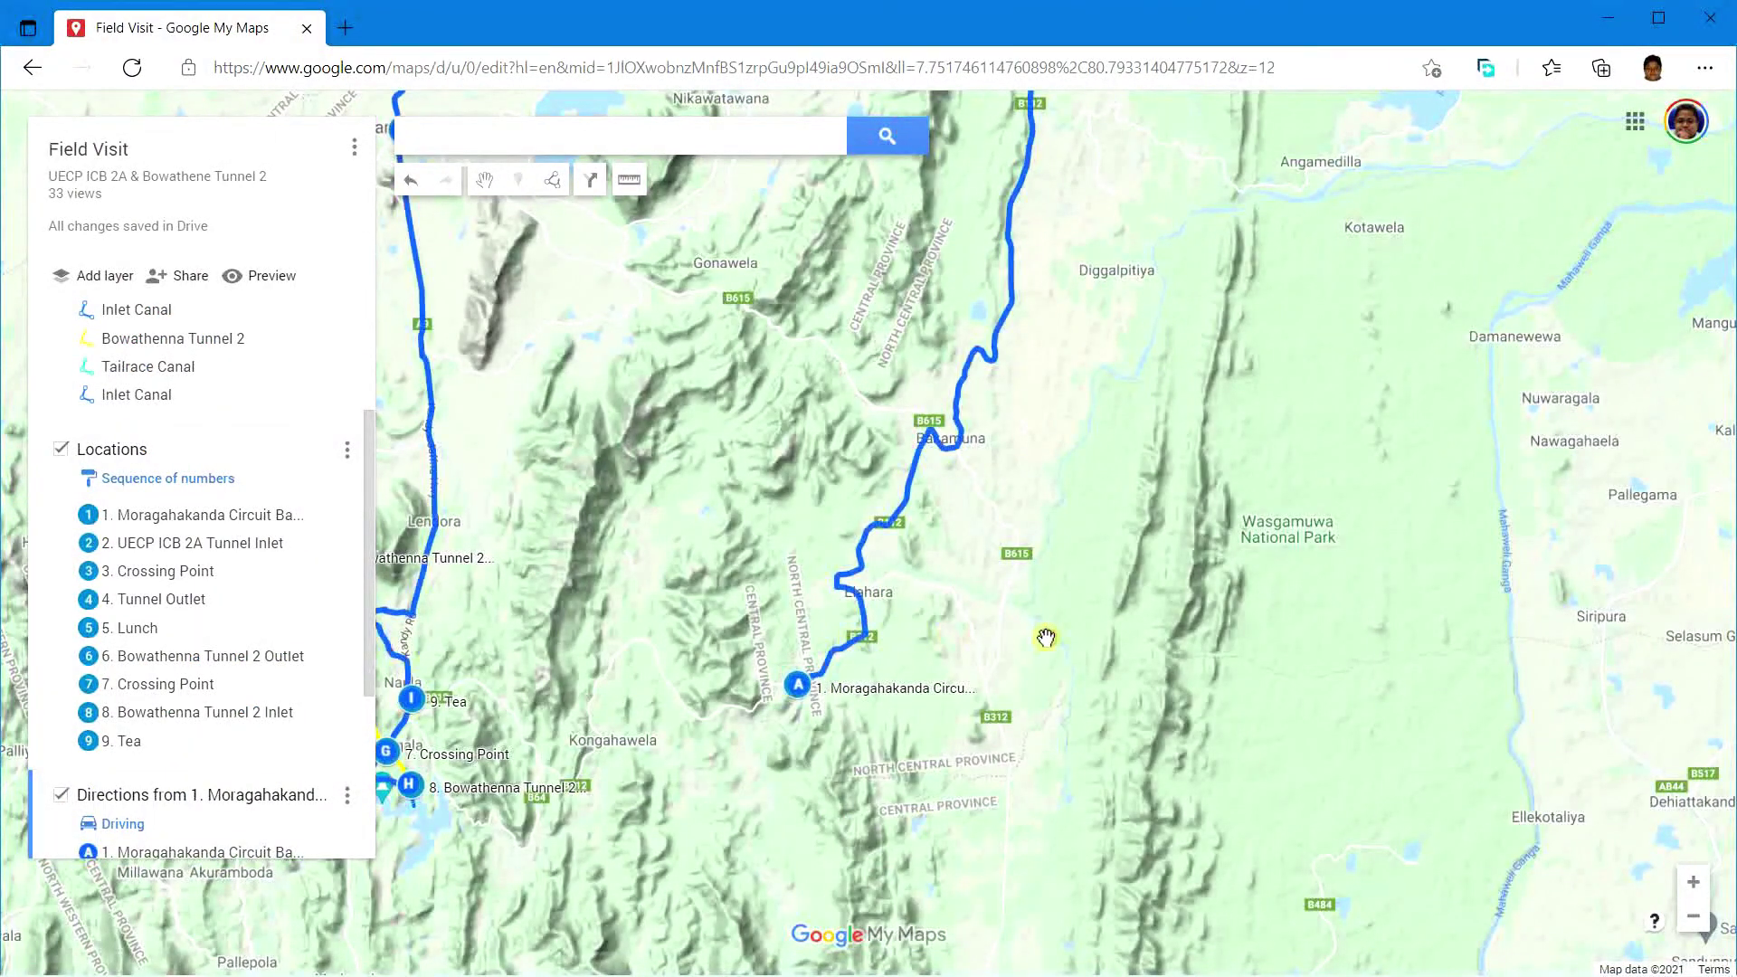
# Step: Read through the Directions layer's step-by-step driving directions, then close them
pyautogui.scroll(-3, 213, 685)
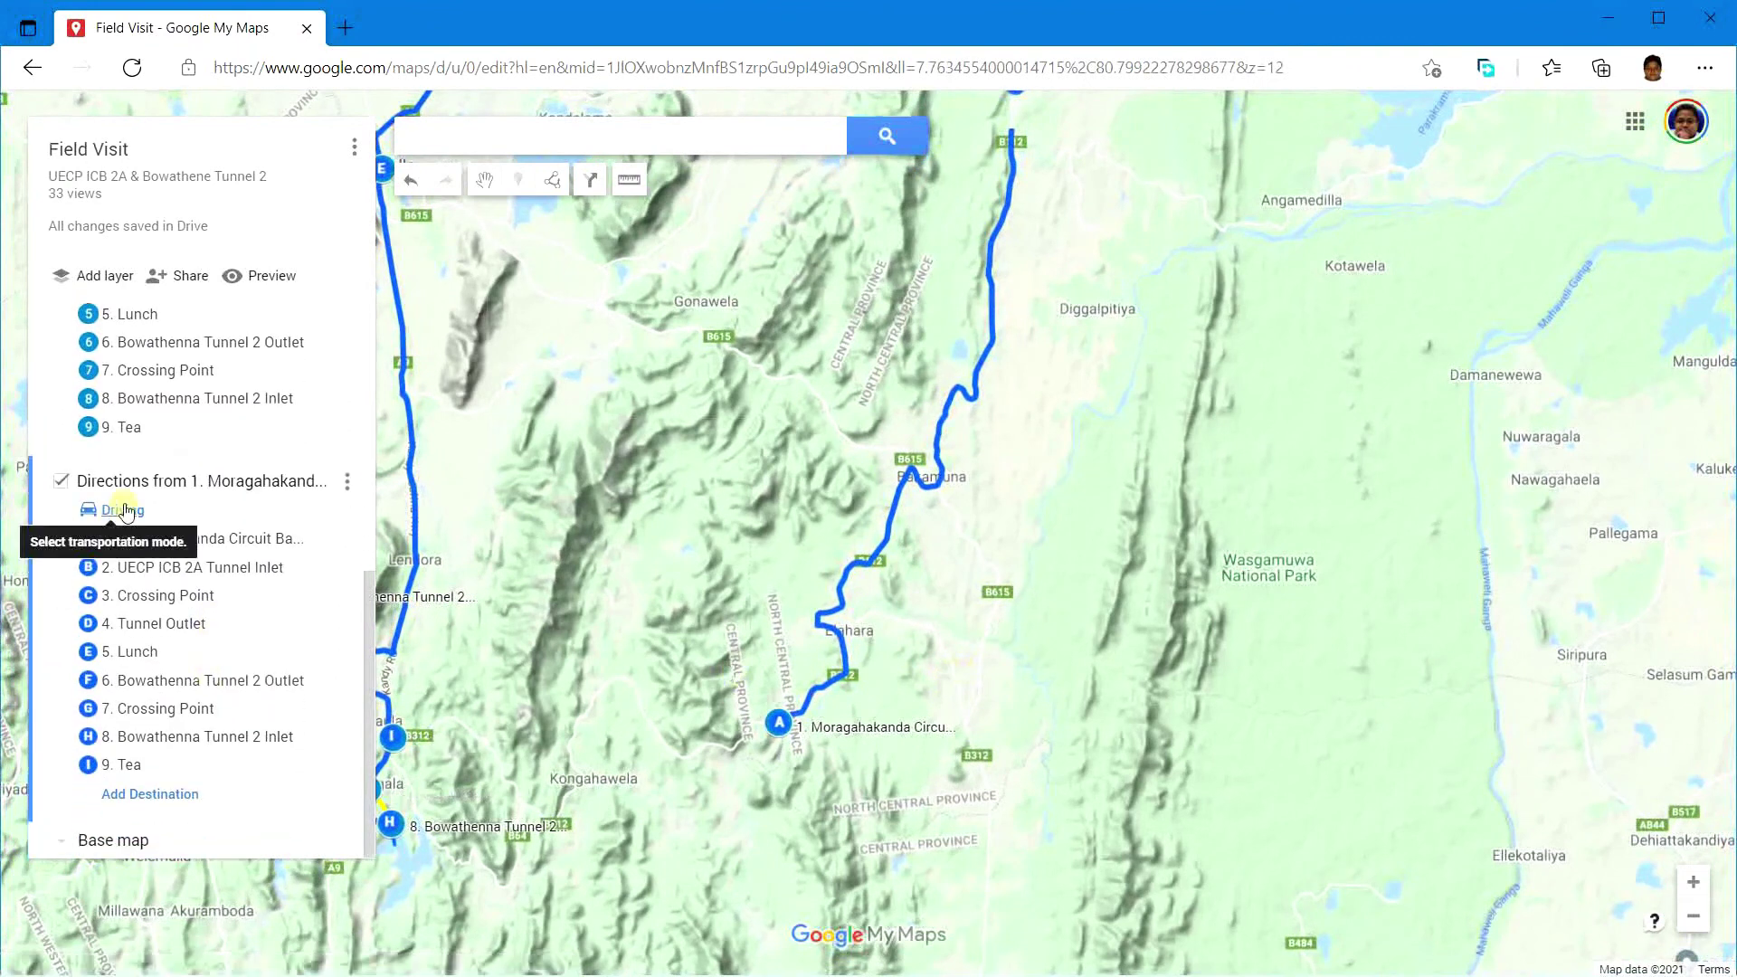
pyautogui.click(346, 484)
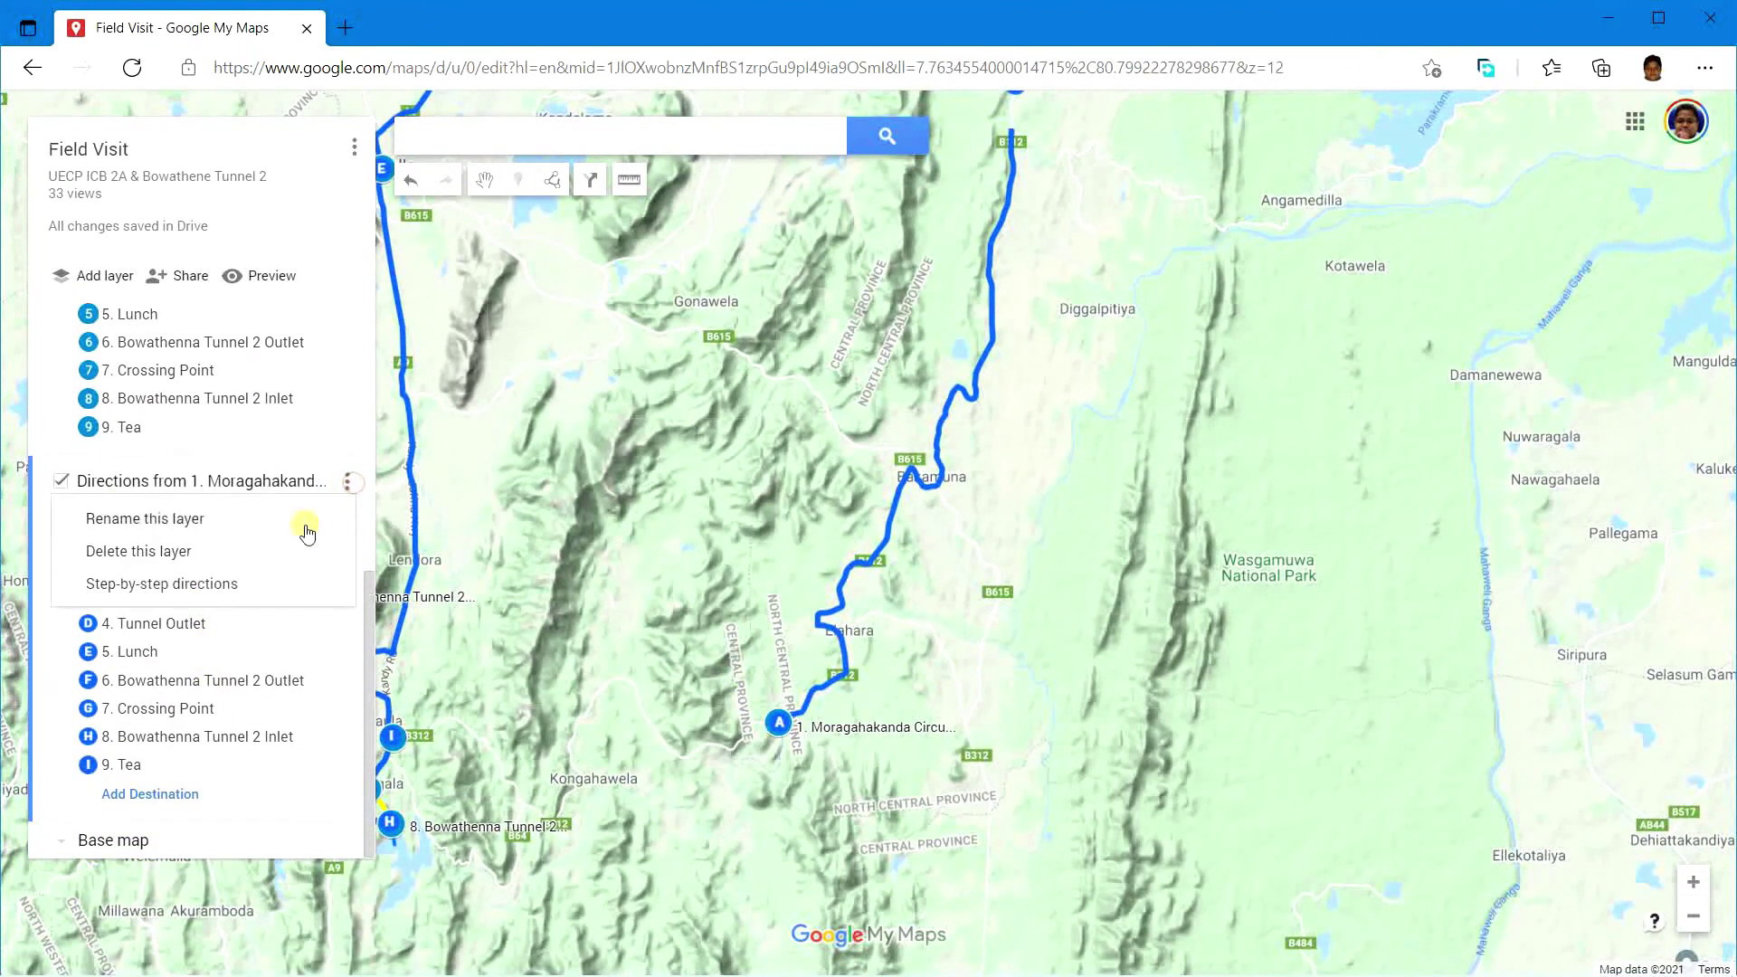
pyautogui.click(235, 580)
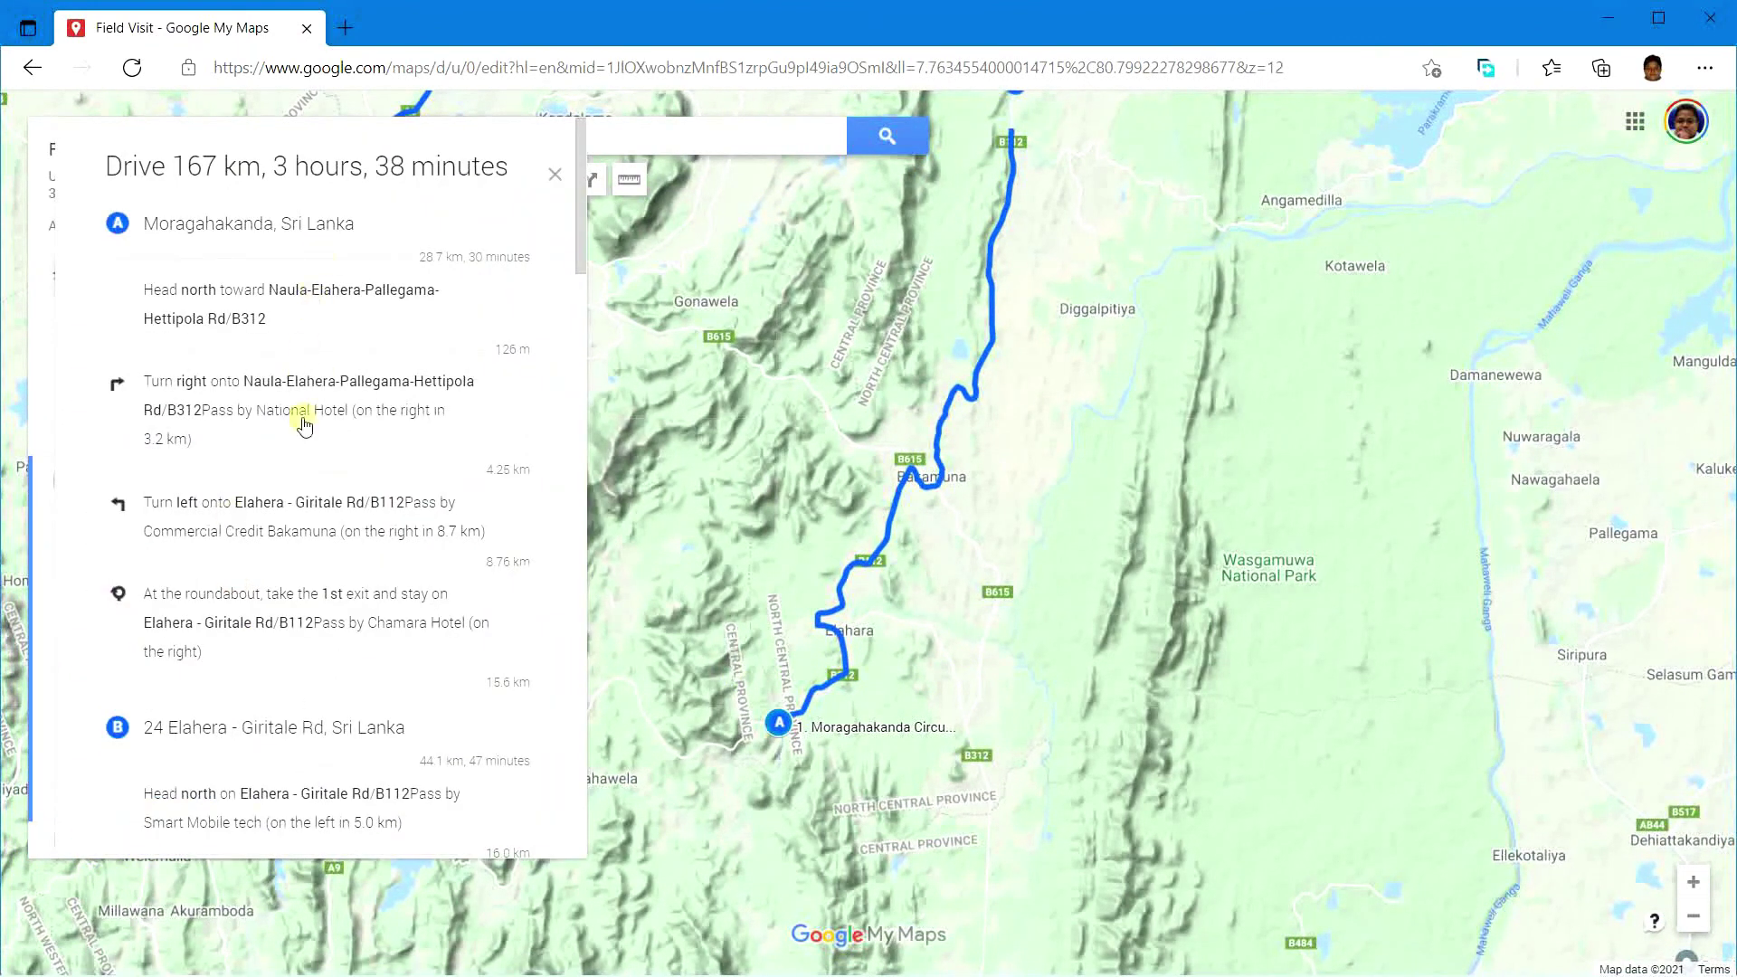
pyautogui.scroll(-5, 304, 503)
pyautogui.scroll(-5, 301, 638)
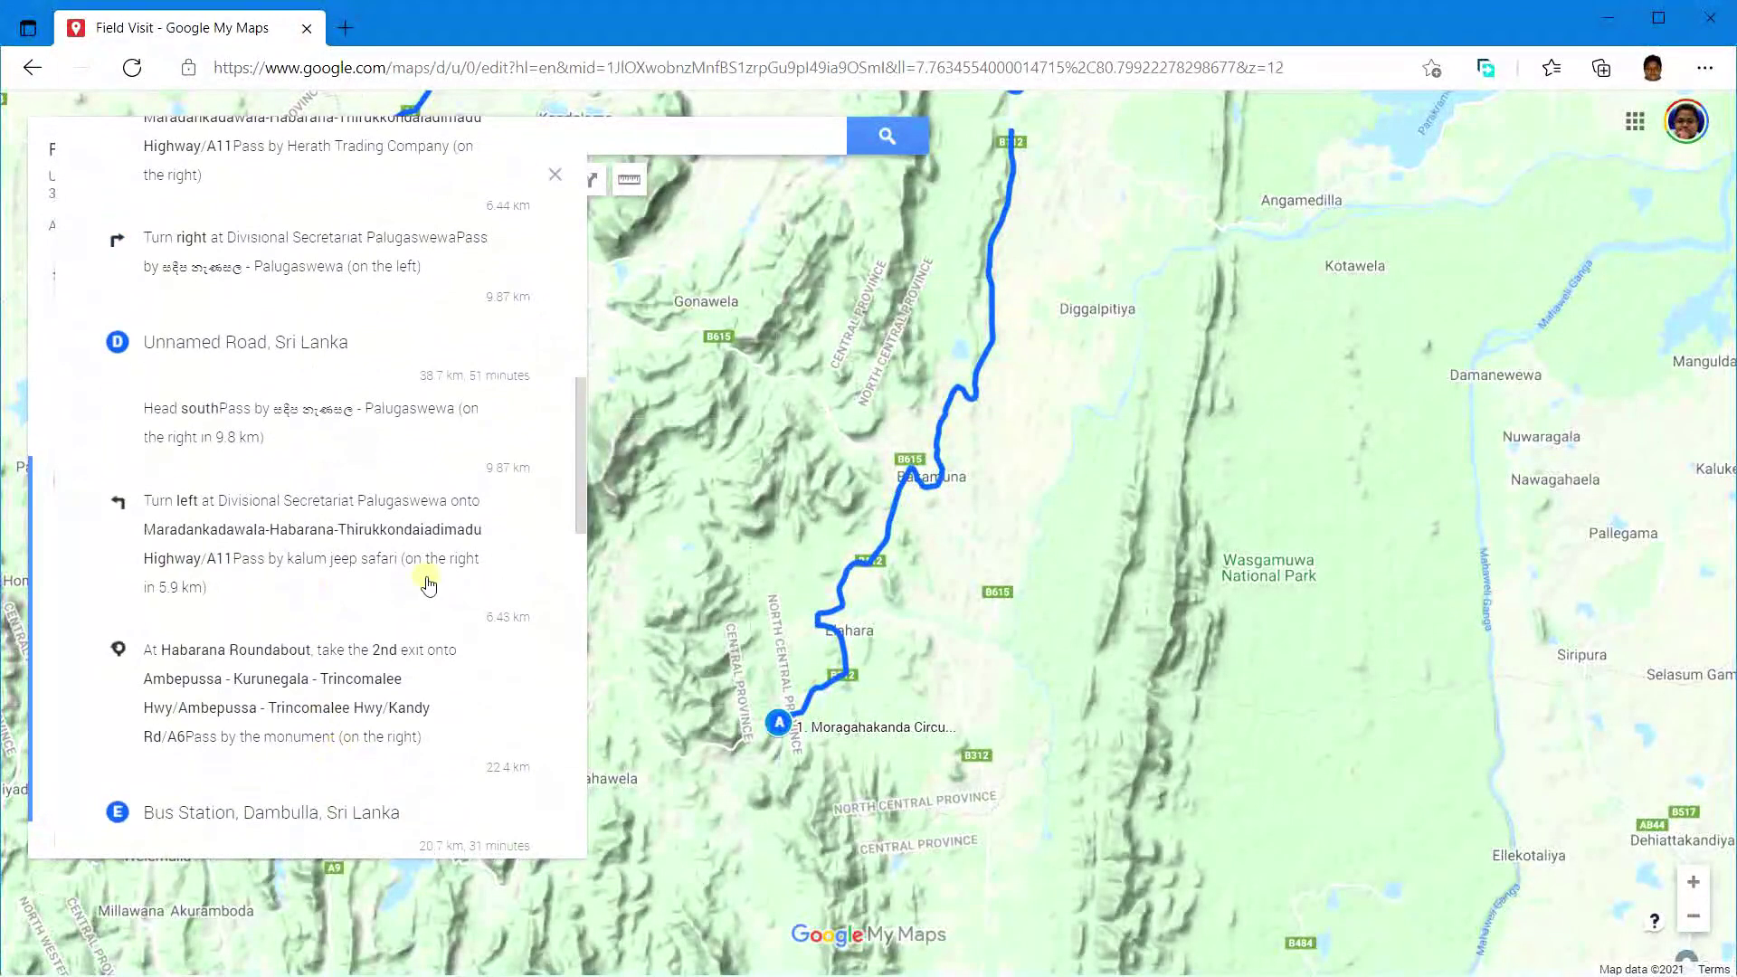
pyautogui.click(555, 174)
# Step: Pan along the route to bring Habarana and Crossing Point C into view
pyautogui.moveTo(721, 386); pyautogui.dragTo(590, 736)
pyautogui.moveTo(1075, 230)
pyautogui.mouseDown()
pyautogui.moveTo(1098, 283)
pyautogui.moveTo(915, 512)
pyautogui.mouseUp()
pyautogui.moveTo(1106, 286)
pyautogui.mouseDown()
pyautogui.moveTo(1082, 345)
pyautogui.moveTo(1252, 640)
pyautogui.mouseUp()
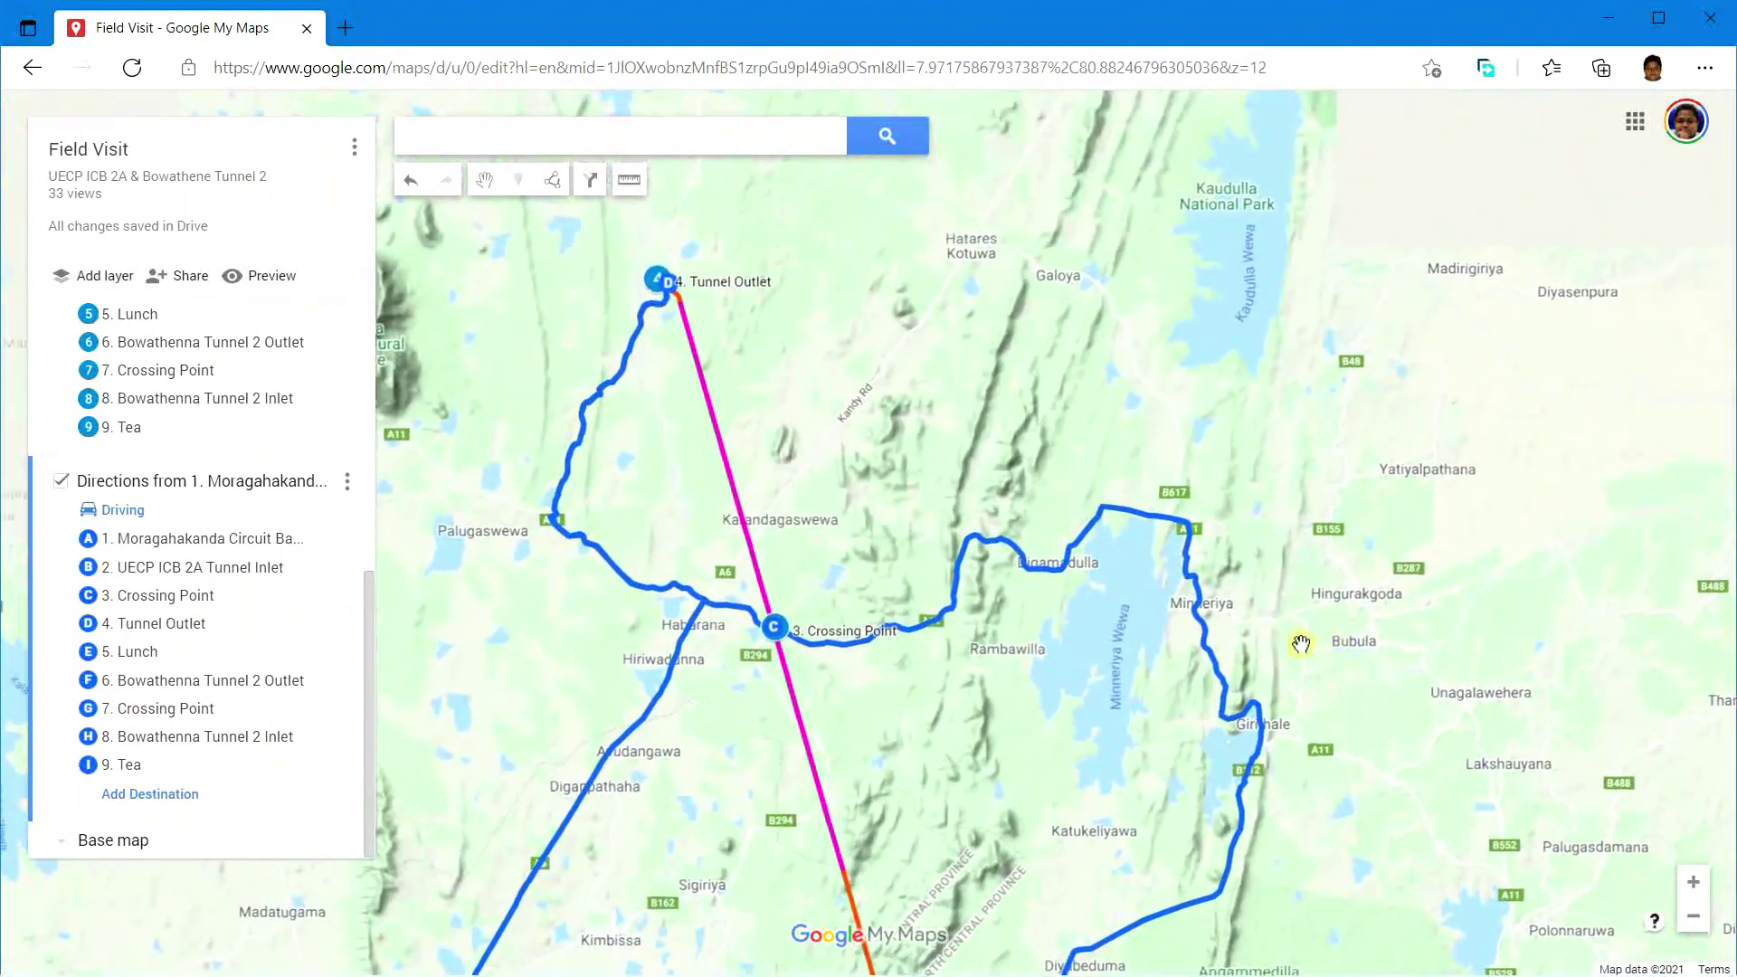
pyautogui.moveTo(615, 869); pyautogui.dragTo(1075, 327)
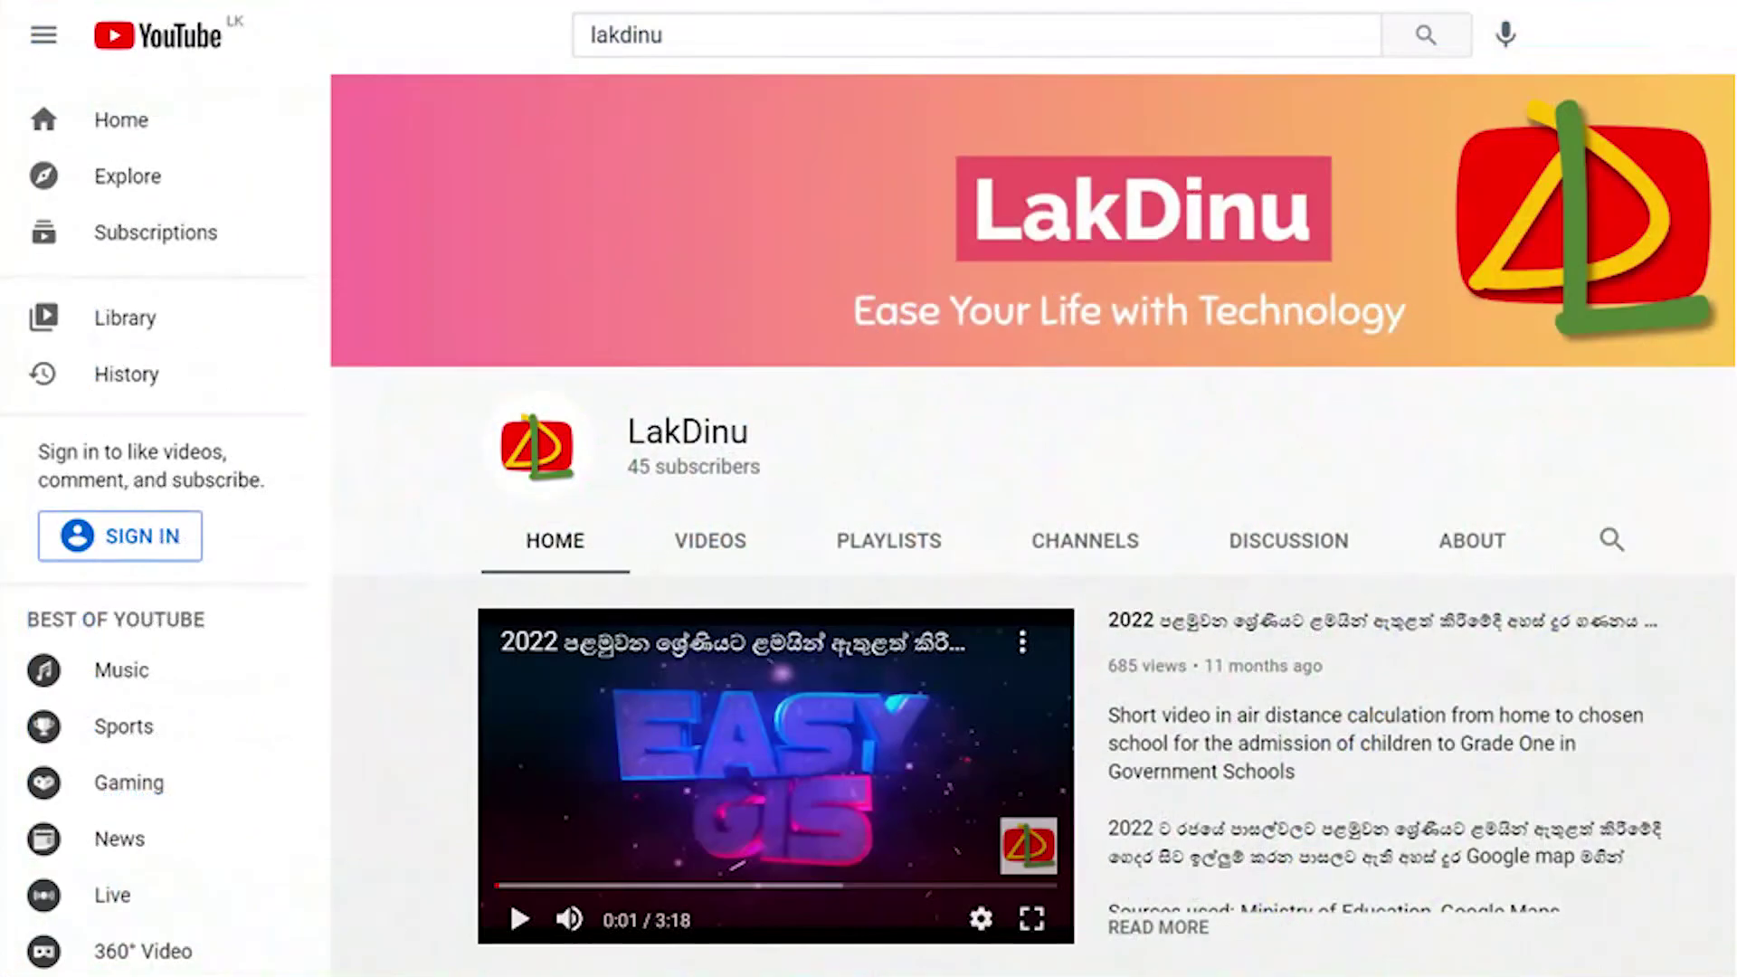